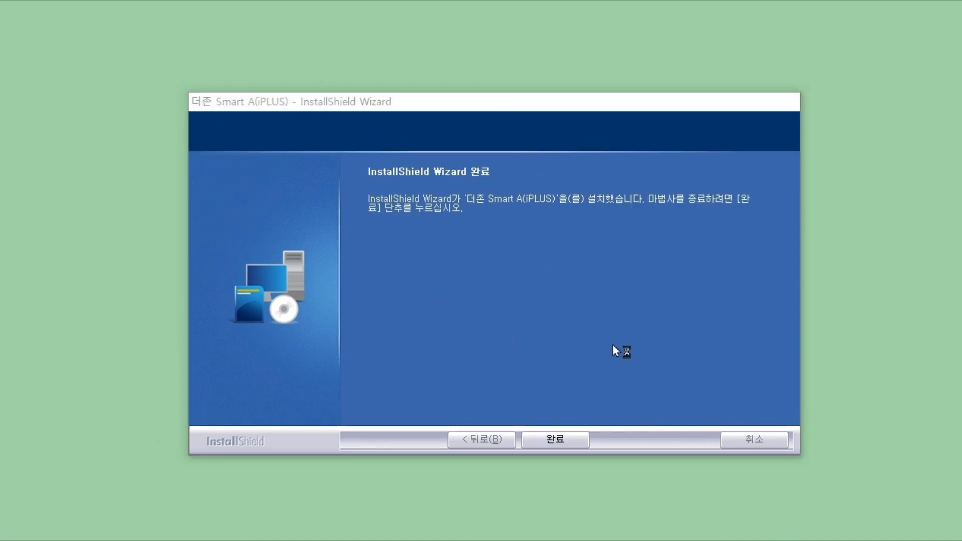
- Complete the 더존 Smart A(iPLUS) setup on the InstallShield 완료 page and close the wizard
left_click(565, 440)
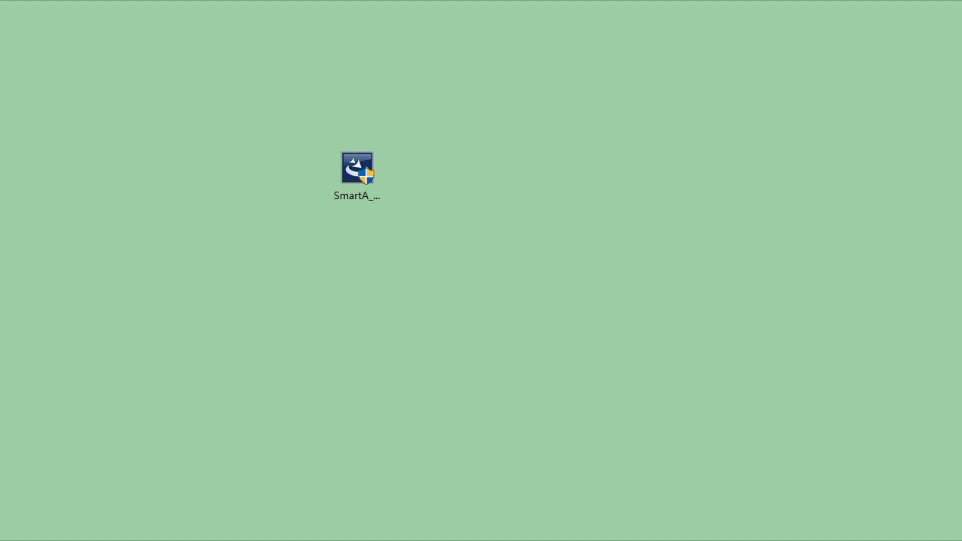
- Put the AT자격시험 Smart A shortcut on the desktop, move the SmartA_CPA installer aside, and launch the program
left_click_drag(1, 288, 531, 248)
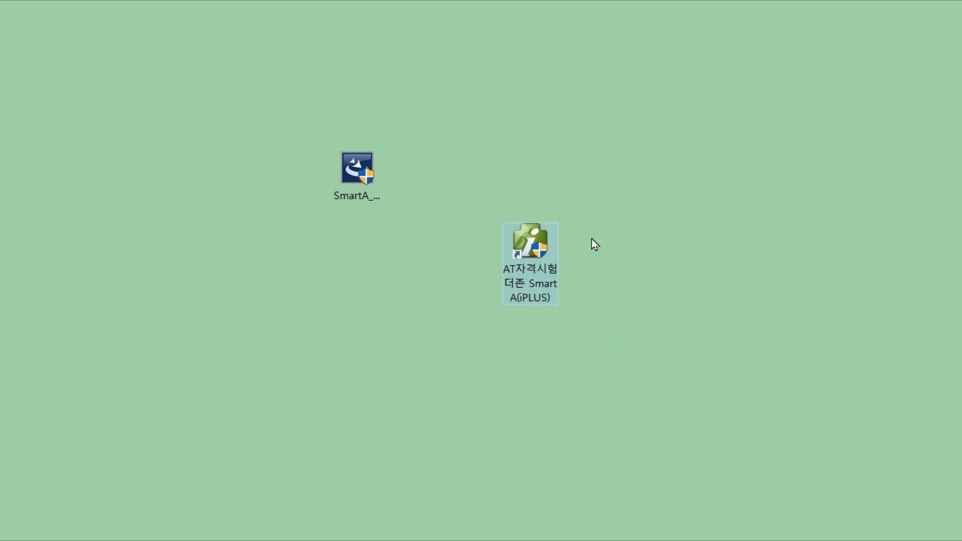
left_click(381, 178)
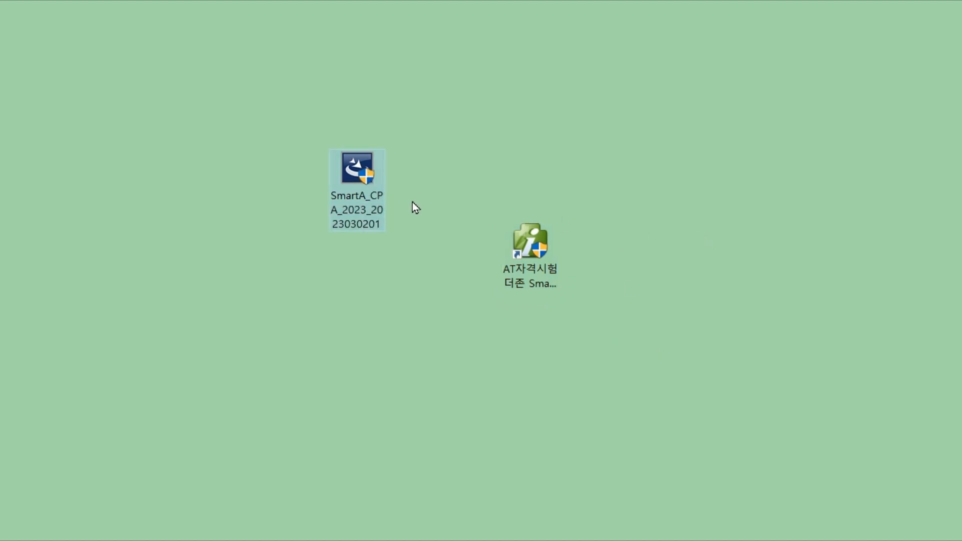
left_click_drag(375, 179, 961, 93)
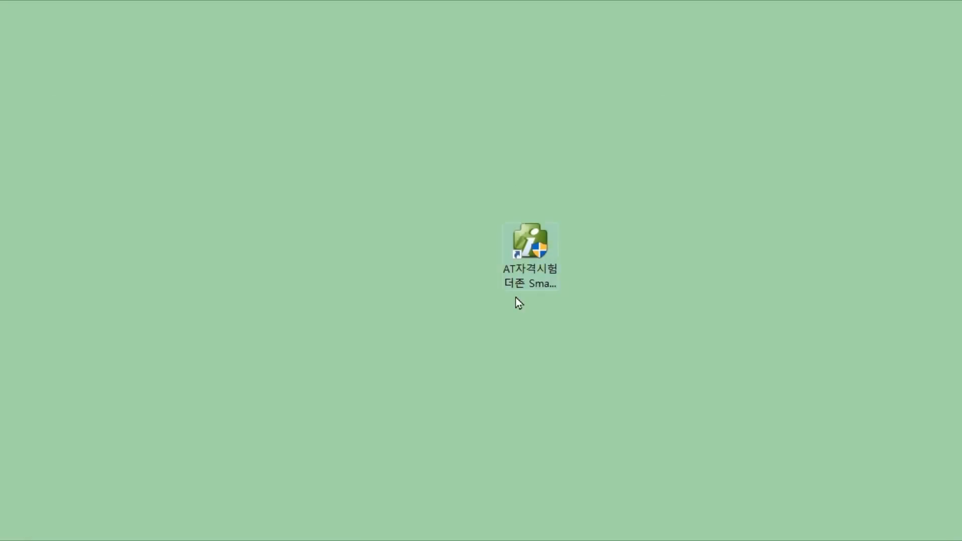
double_click(540, 253)
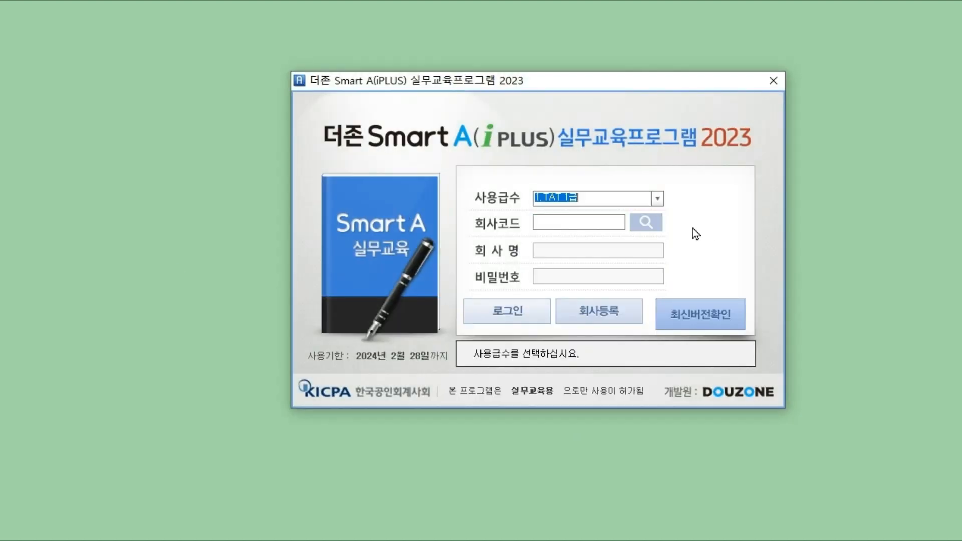
- Choose 2.TAT 2급 as the grade, confirm the company code list is empty, and open 회사등록
left_click(658, 199)
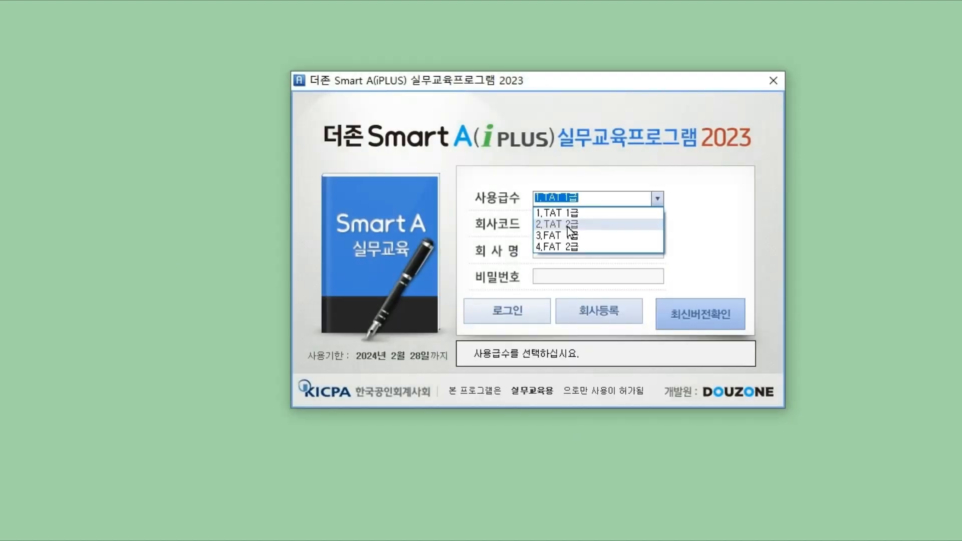
left_click(591, 222)
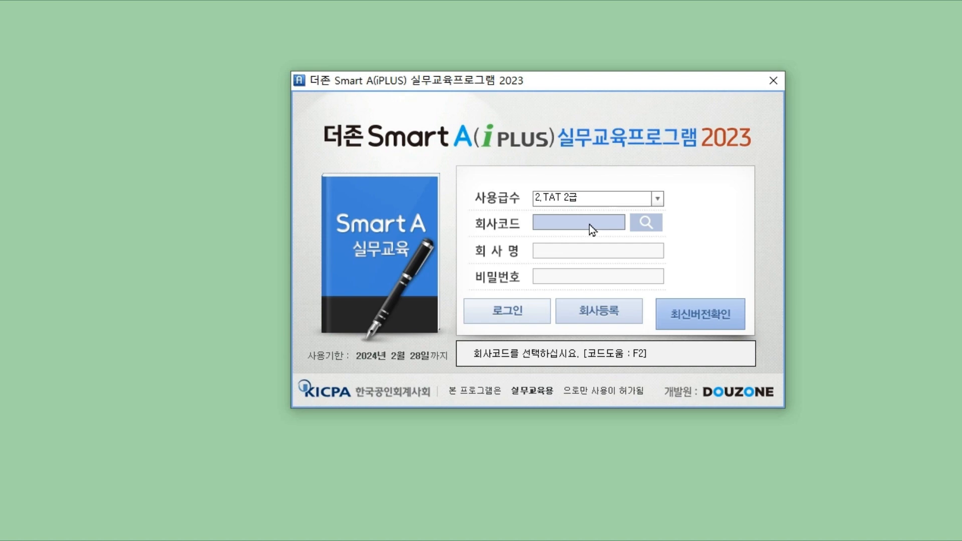
left_click(650, 226)
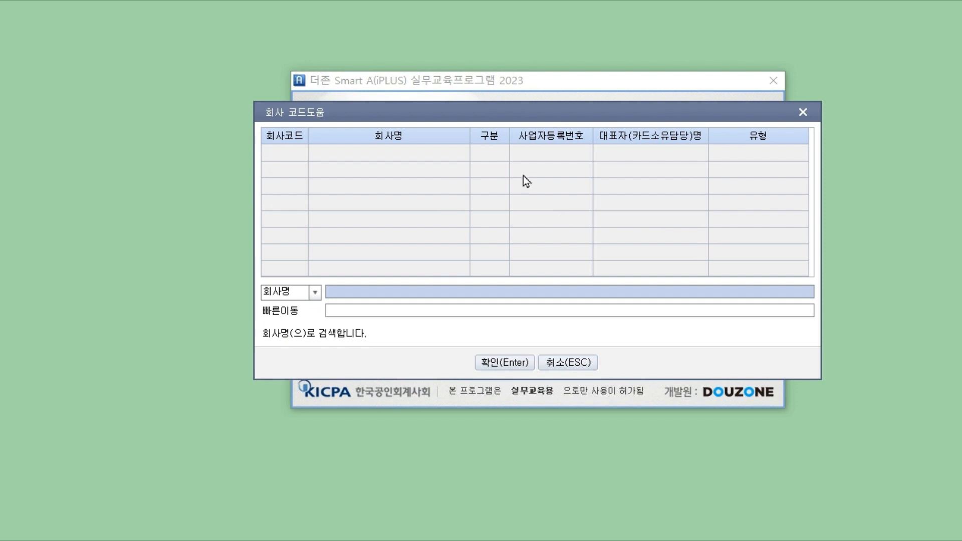
left_click(584, 363)
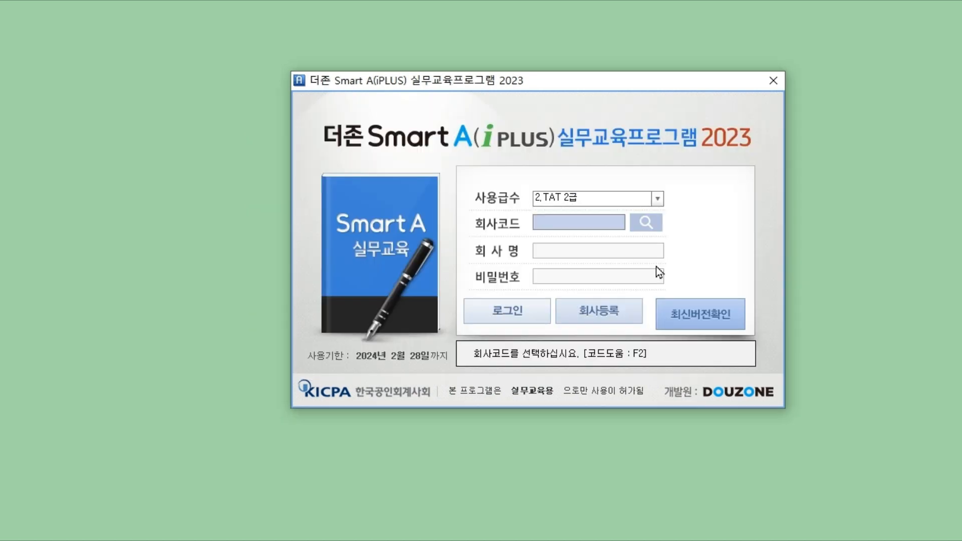
left_click(605, 315)
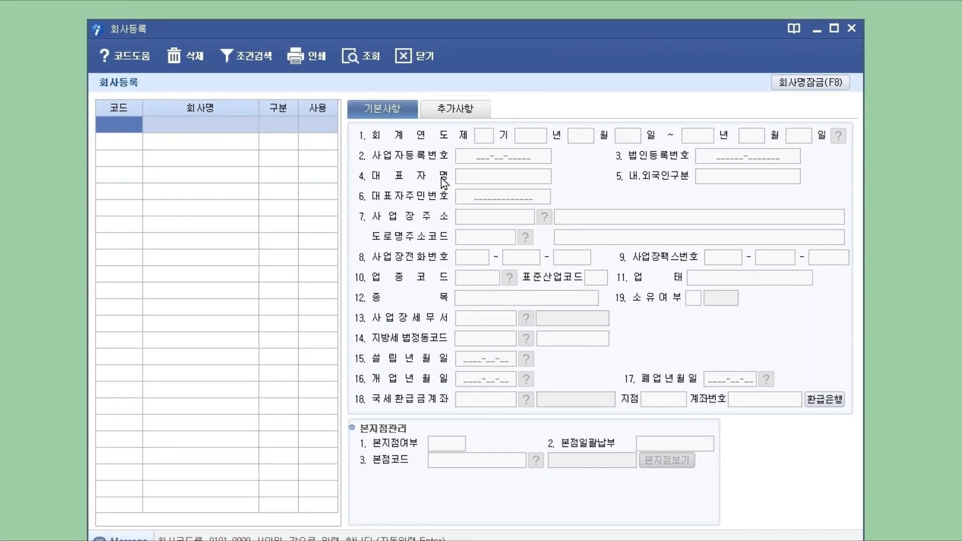
type("0300")
key("Return")
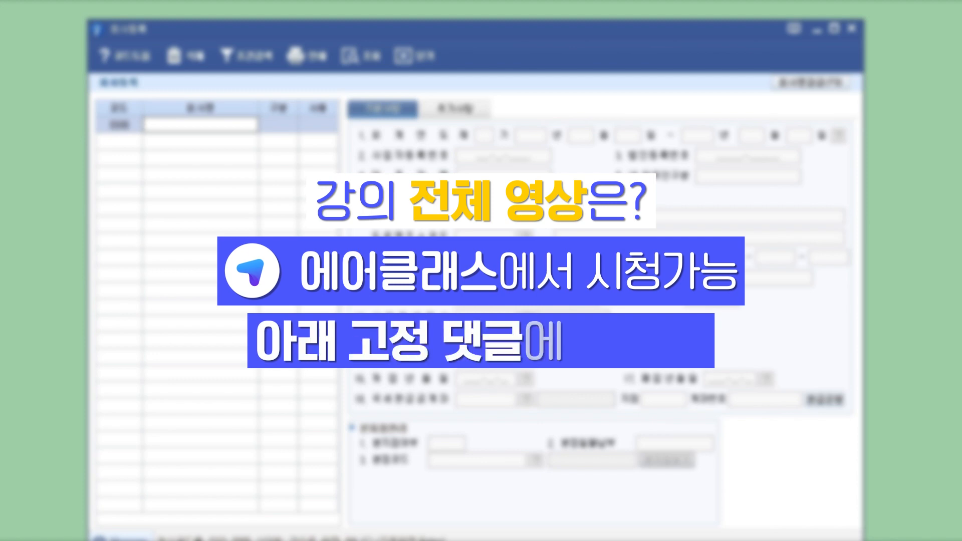
type("에어")
type("회사")
key("Return")
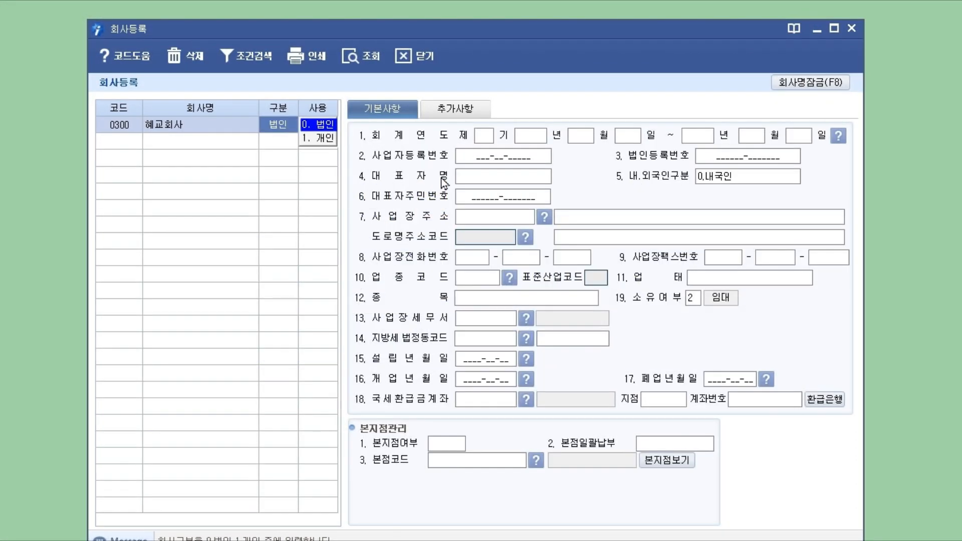
key("Return")
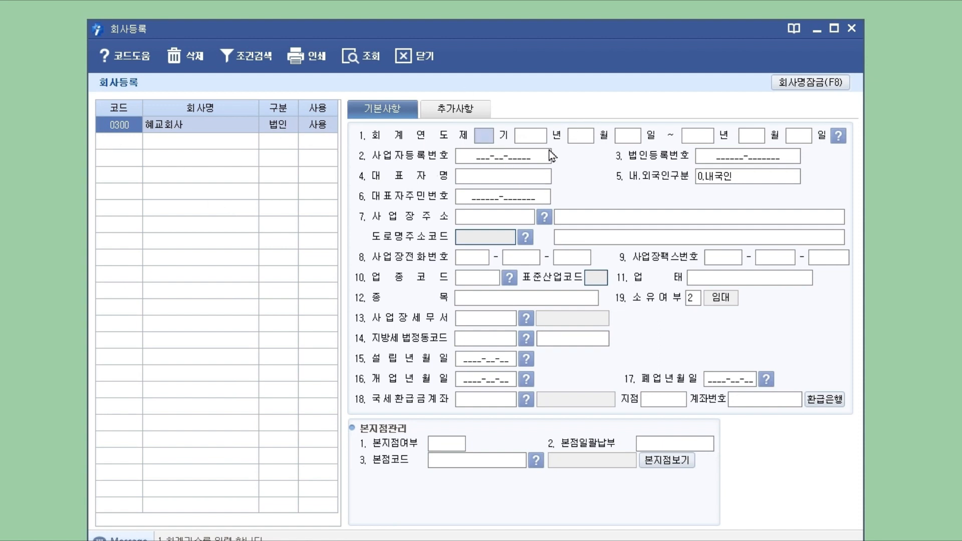
type("5")
key("Return")
type("2023")
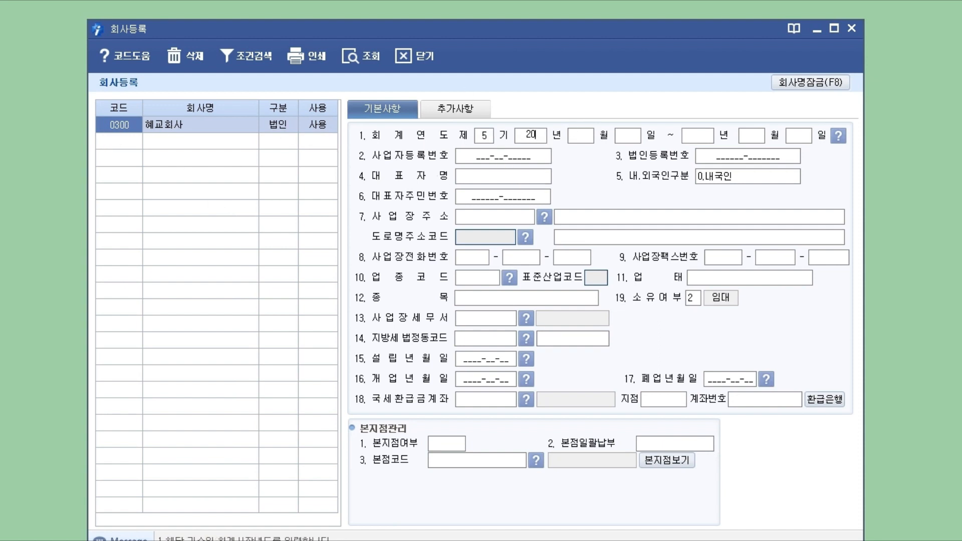
key("Return")
left_click(484, 135)
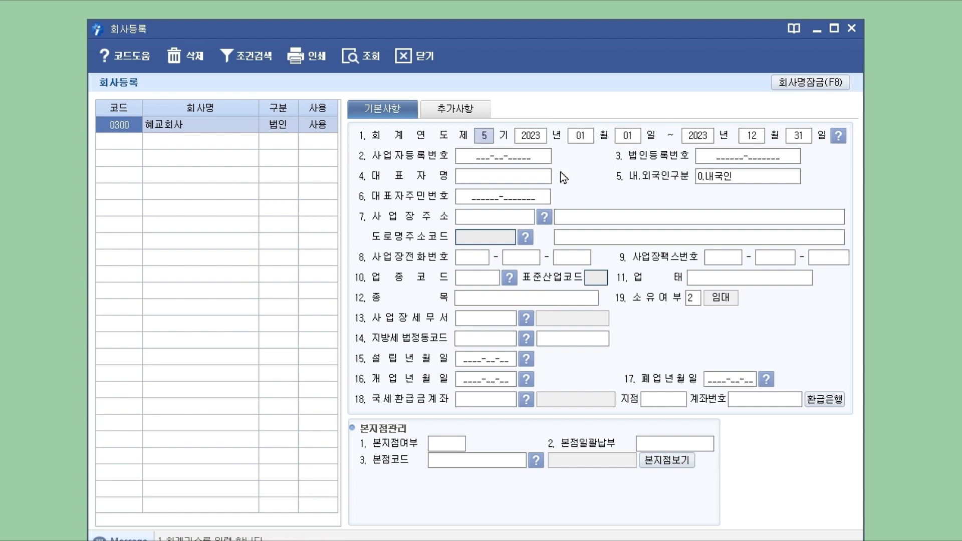
left_click(538, 137)
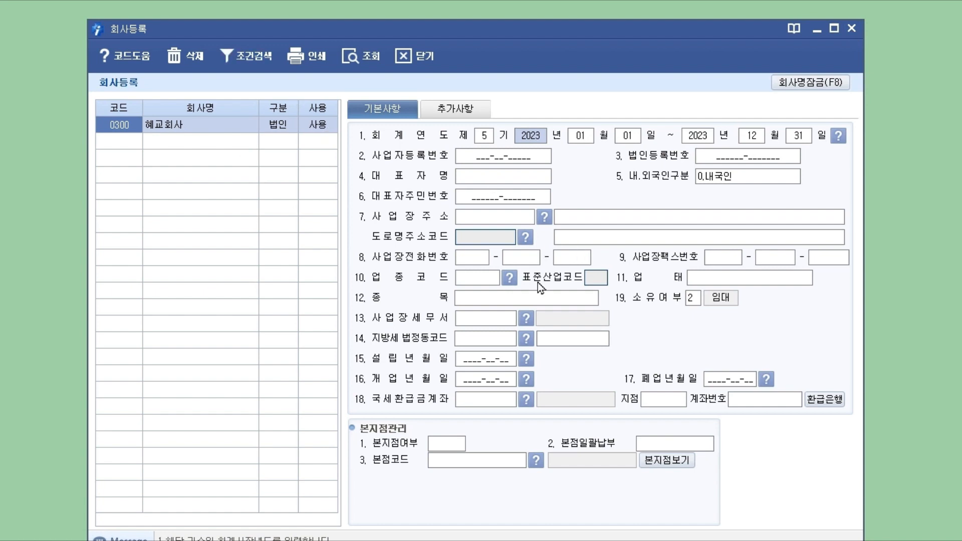
left_click(851, 28)
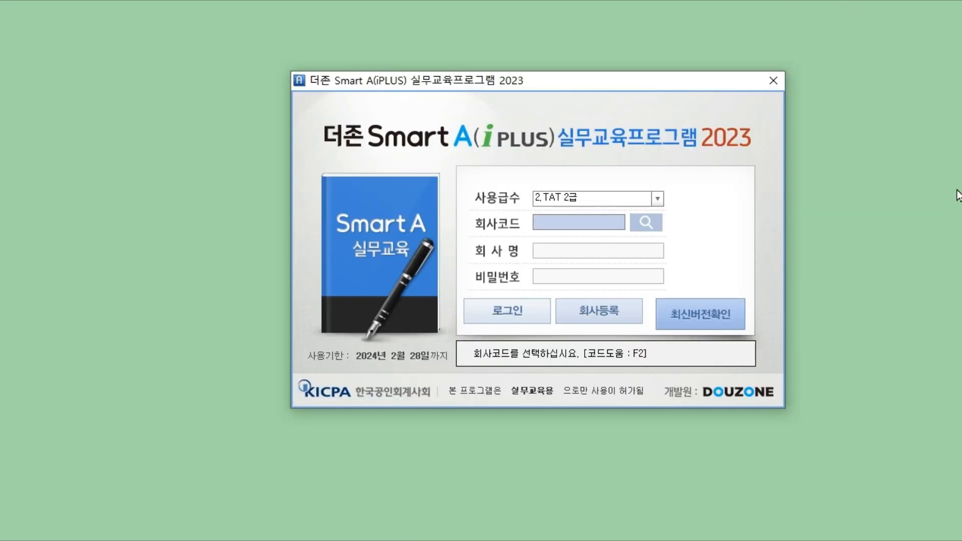
- Pick 0300 혜교회사 from the company code lookup and log in
left_click(651, 224)
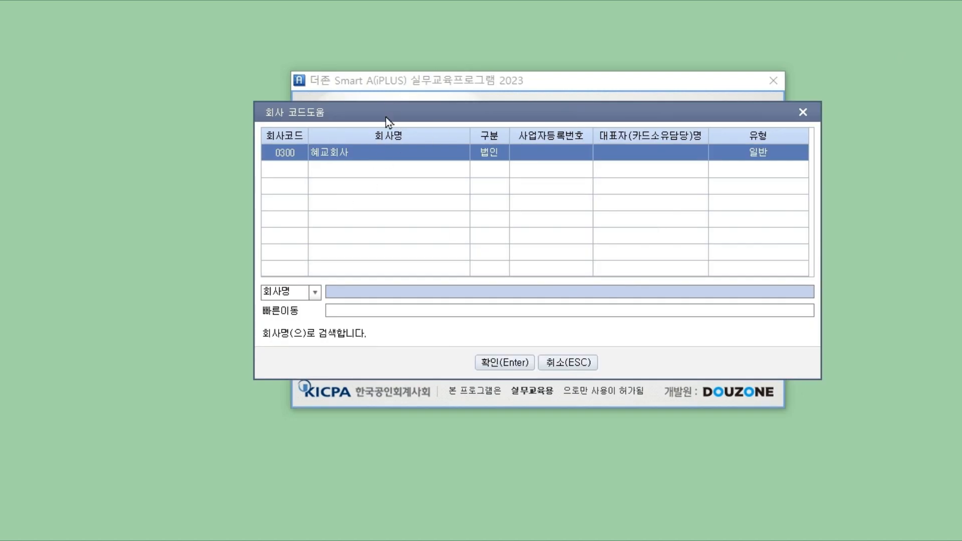
left_click(405, 155)
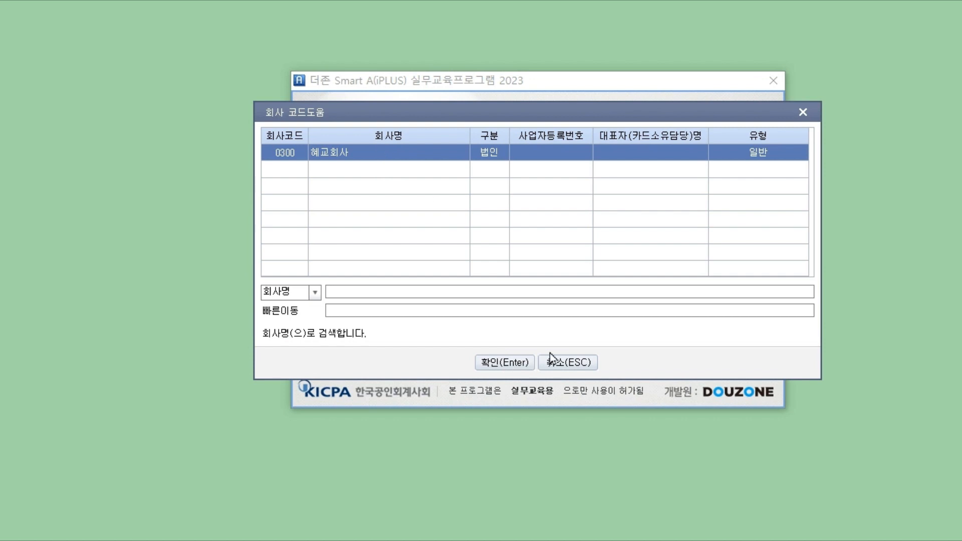
left_click(522, 363)
left_click(531, 315)
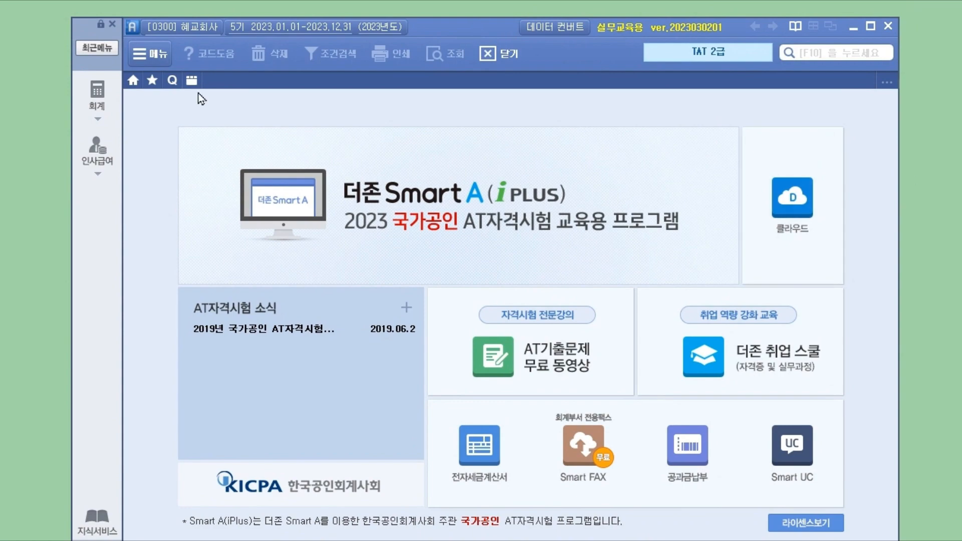
- Open the 회계 full menu and switch back and forth between the 회계 and 인사급여 task lists
left_click(103, 104)
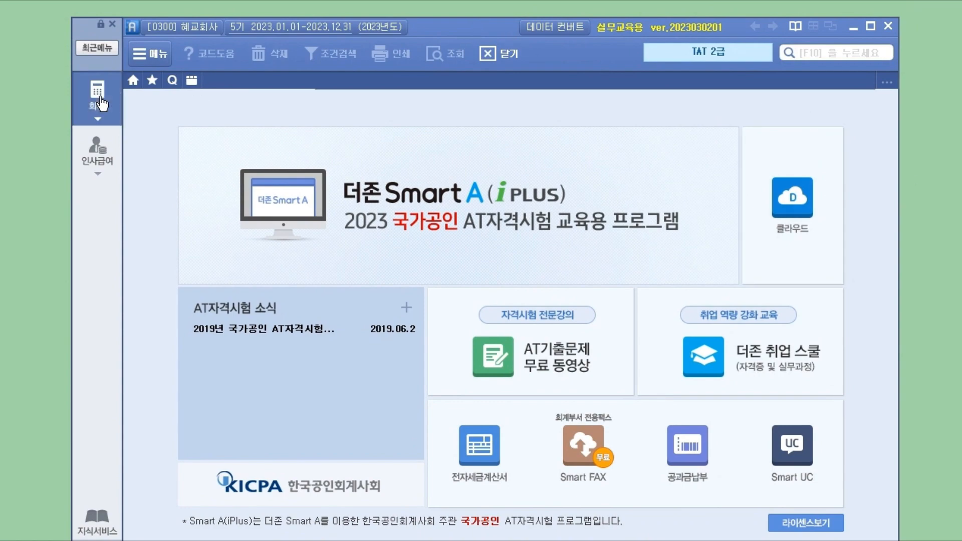
left_click(104, 151)
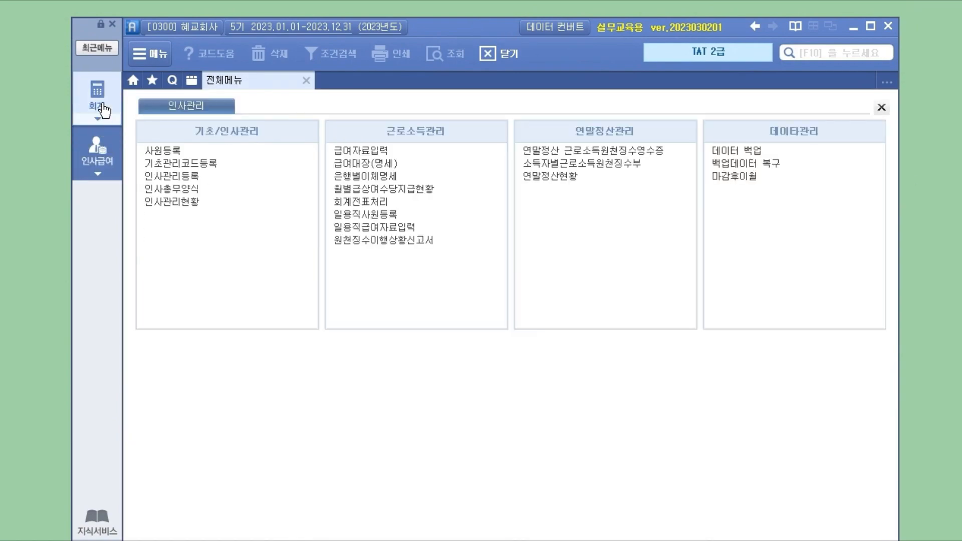
left_click(102, 109)
left_click(105, 146)
left_click(103, 111)
left_click(105, 153)
left_click(102, 103)
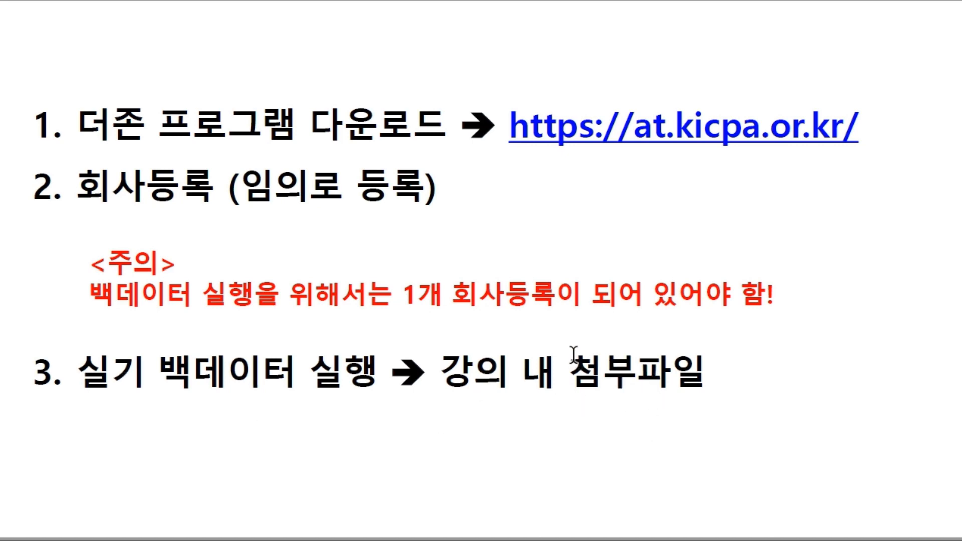
- Drag the 01강 실기백데이터(TAT 2급) ZIP file onto the desktop
scroll(574, 355, "up", 1)
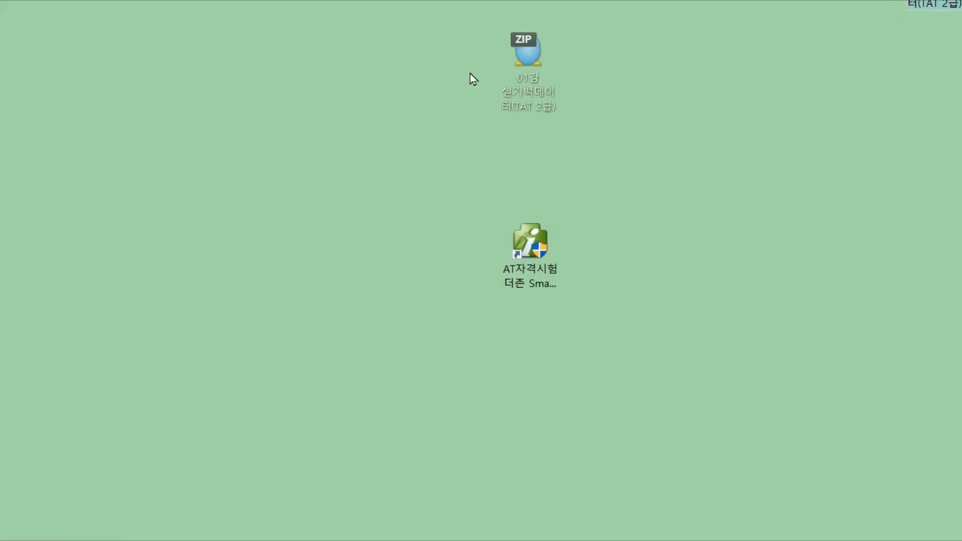
left_click_drag(527, 53, 244, 185)
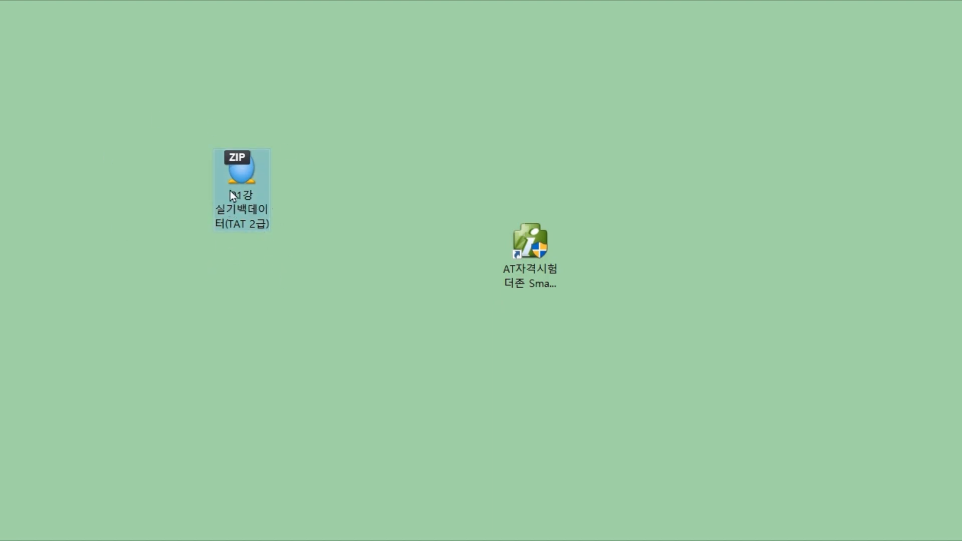
- Place the extracted 01강 실기백데이터(TAT 2급) folder on the desktop and open it
left_click_drag(224, 162, 125, 0)
left_click_drag(741, 0, 256, 175)
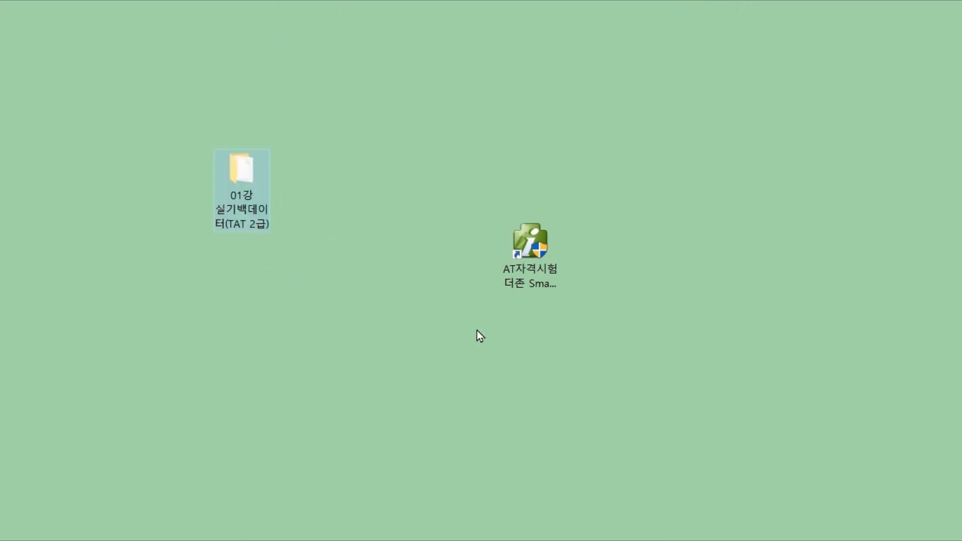
double_click(255, 175)
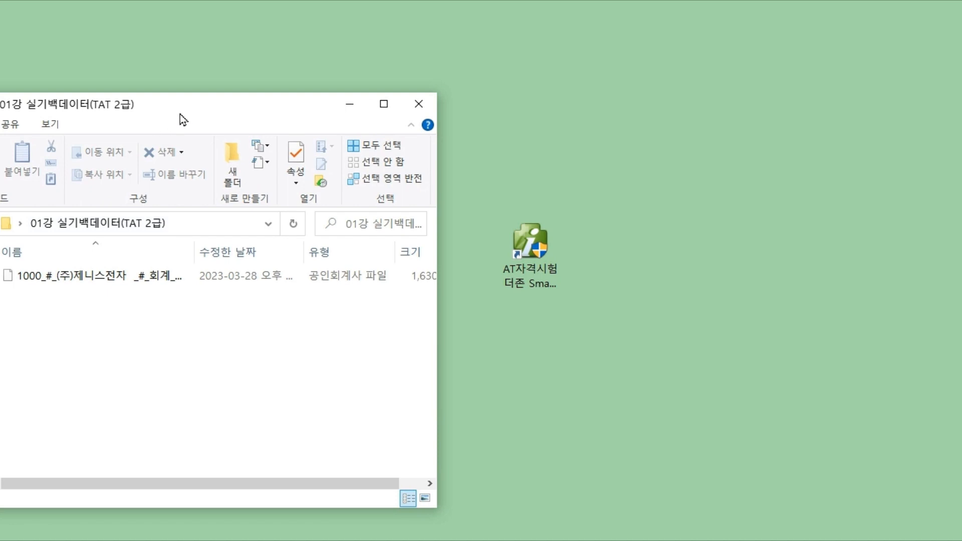
- Locate the 1000_#_(주)제니스전자 backup file in the folder, then bring Smart A forward
left_click_drag(182, 119, 242, 103)
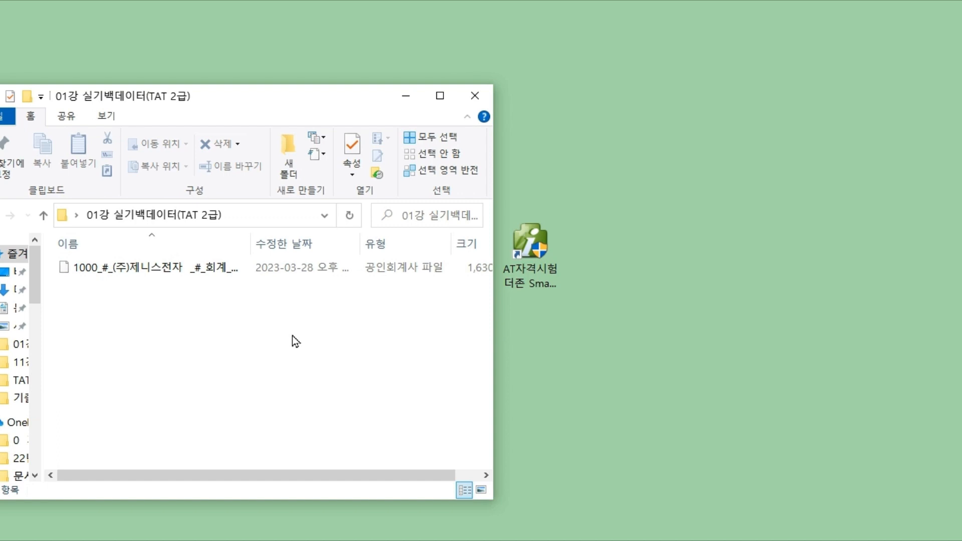
left_click_drag(320, 118, 293, 371)
left_click(254, 168)
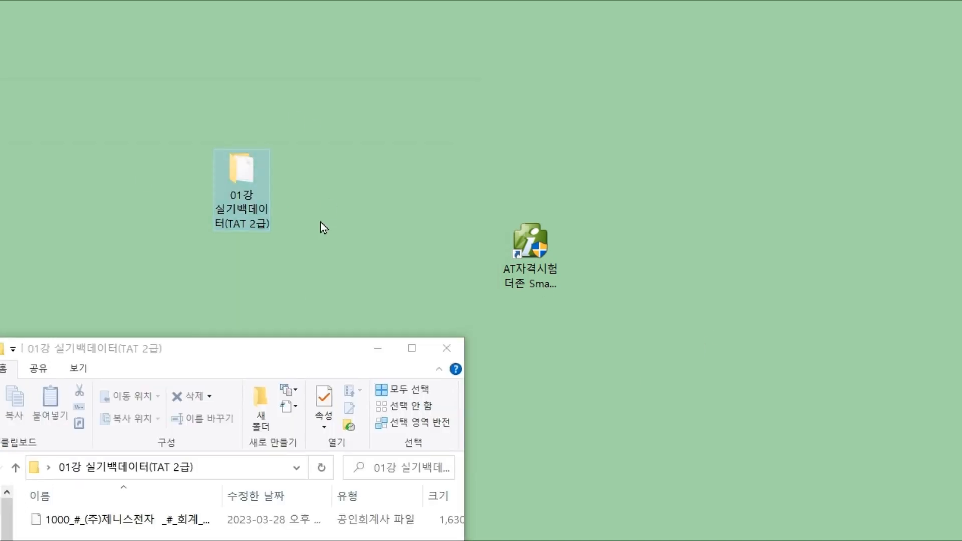
left_click_drag(301, 357, 301, 258)
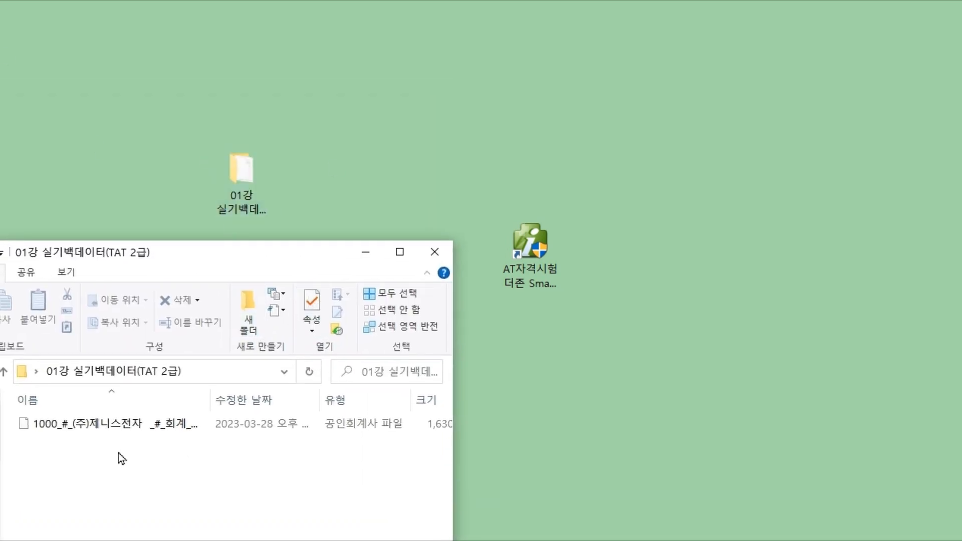
left_click(80, 425)
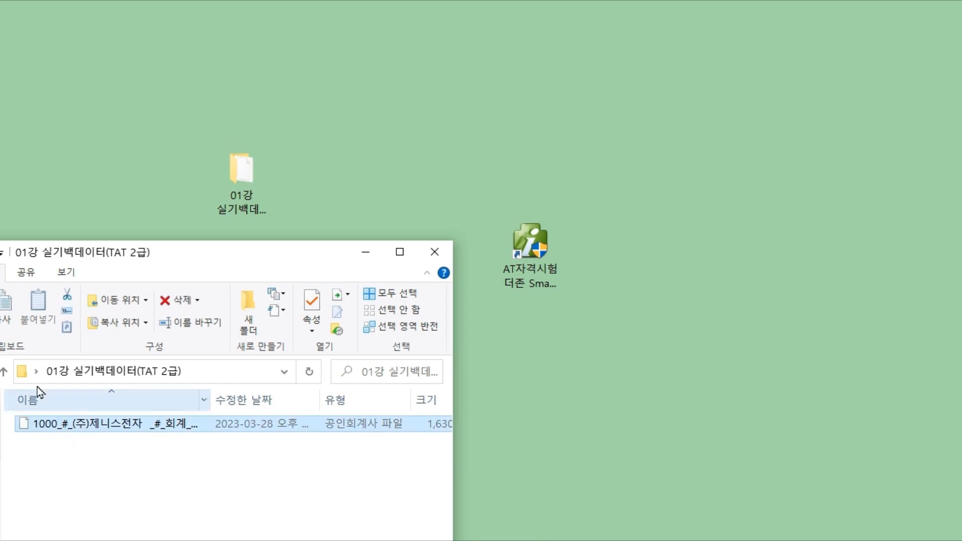
left_click_drag(0, 2, 519, 41)
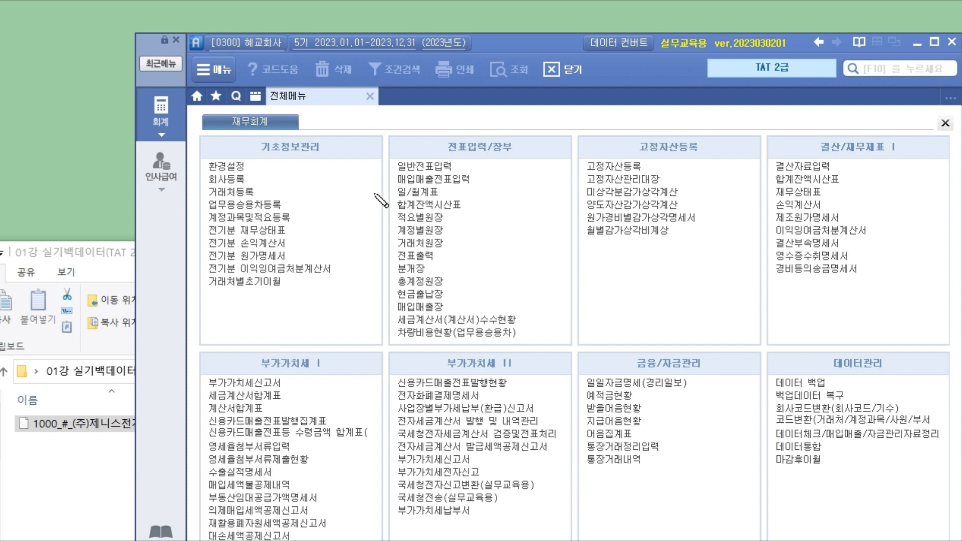
- Open 백업데이터 복구 under 데이터관리 and annotate its data path setting
left_click_drag(775, 396, 844, 399)
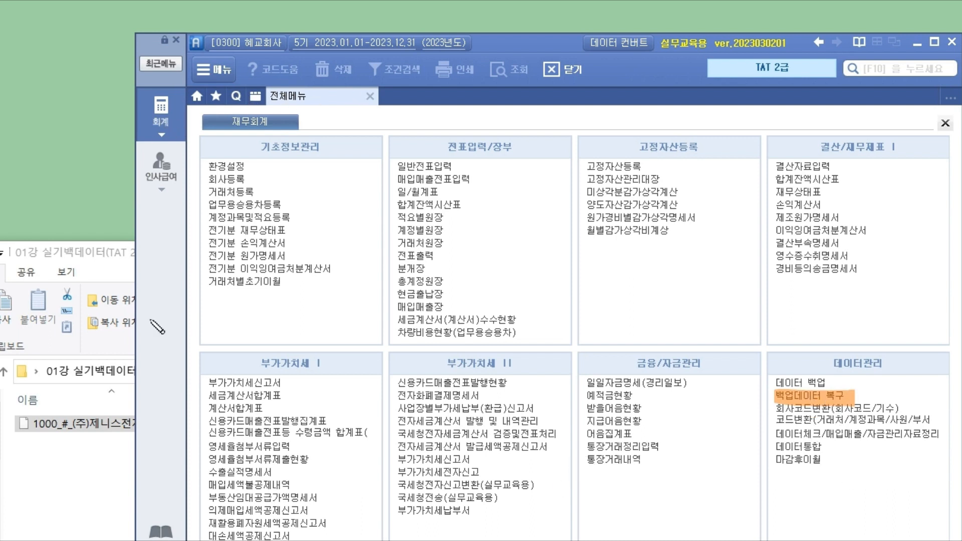
left_click(817, 396)
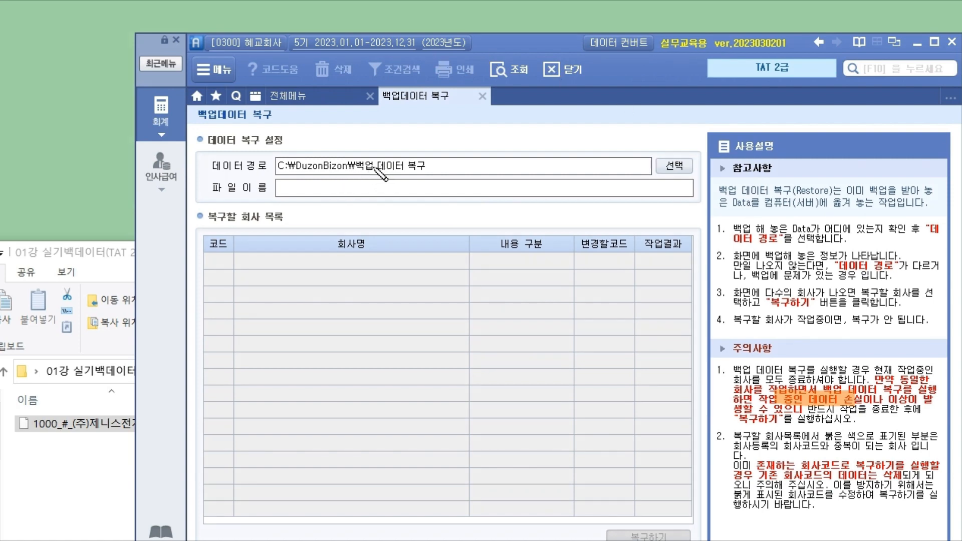
left_click_drag(208, 175, 276, 175)
mouse_move(435, 163)
left_mouse_down()
mouse_move(567, 123)
mouse_move(576, 130)
left_mouse_up()
mouse_move(513, 145)
left_mouse_down()
mouse_move(592, 101)
mouse_move(512, 145)
left_mouse_up()
mouse_move(678, 146)
left_mouse_down()
mouse_move(683, 161)
mouse_move(710, 136)
left_mouse_up()
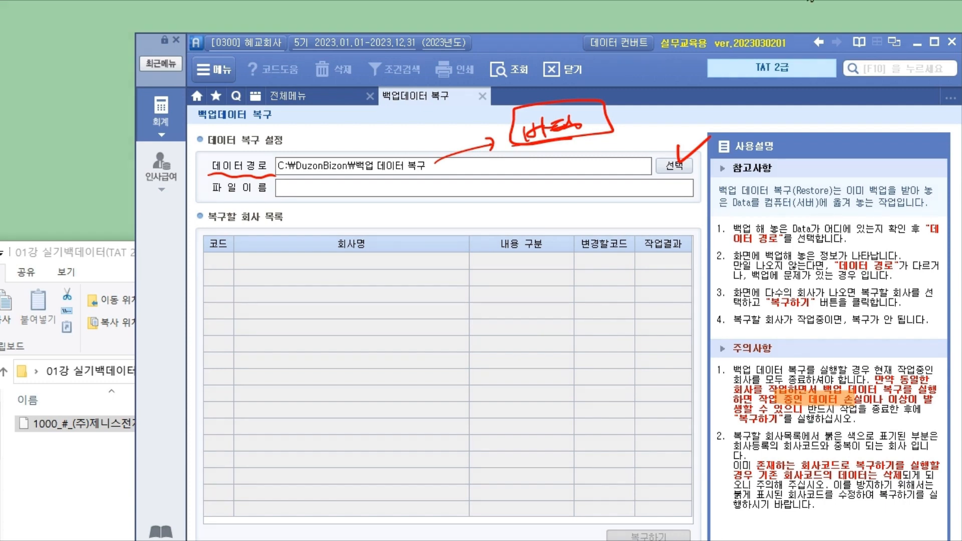
- Browse the 데이터경로 to desktop folder 01강 실기백데이터(TAT 2급) and confirm it
left_click(675, 165)
left_click_drag(681, 113, 259, 3)
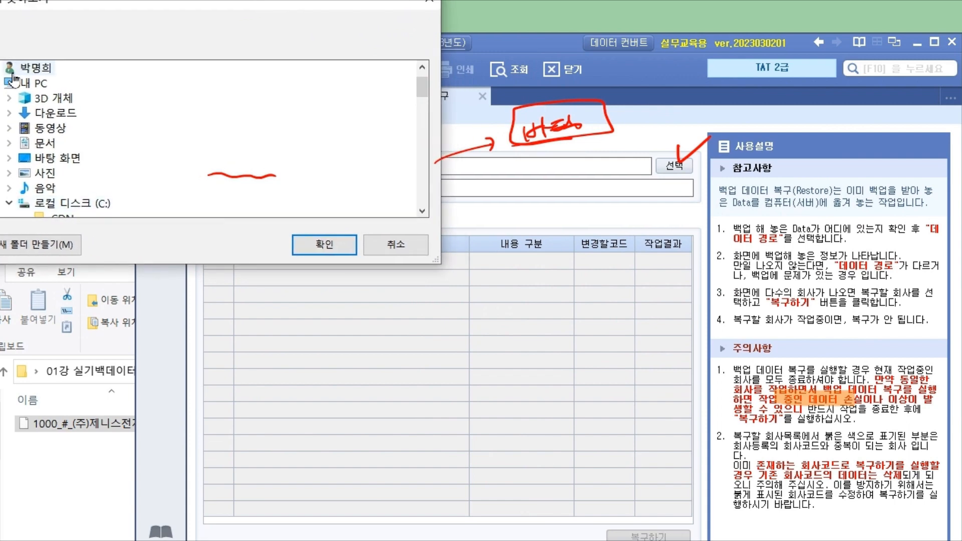
left_click(75, 157)
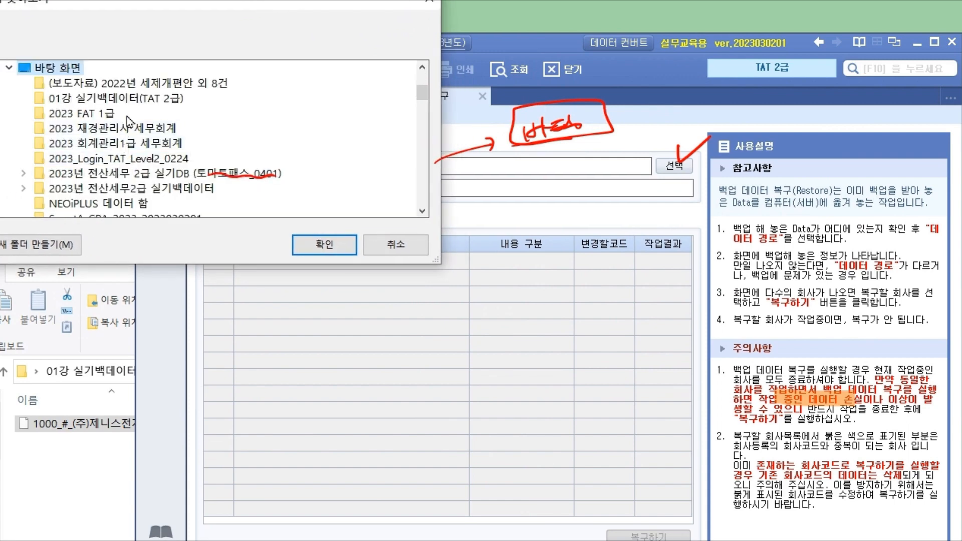
left_click(142, 104)
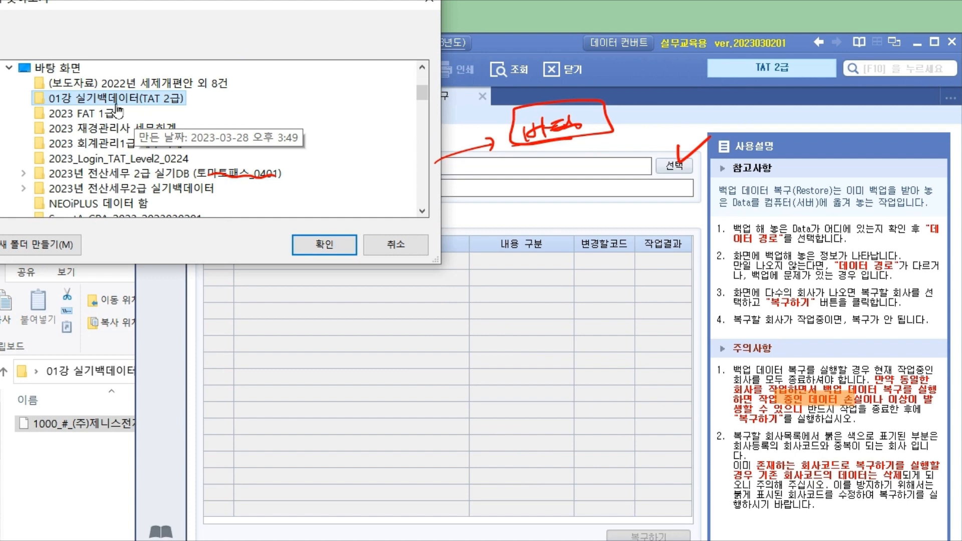
left_click(327, 246)
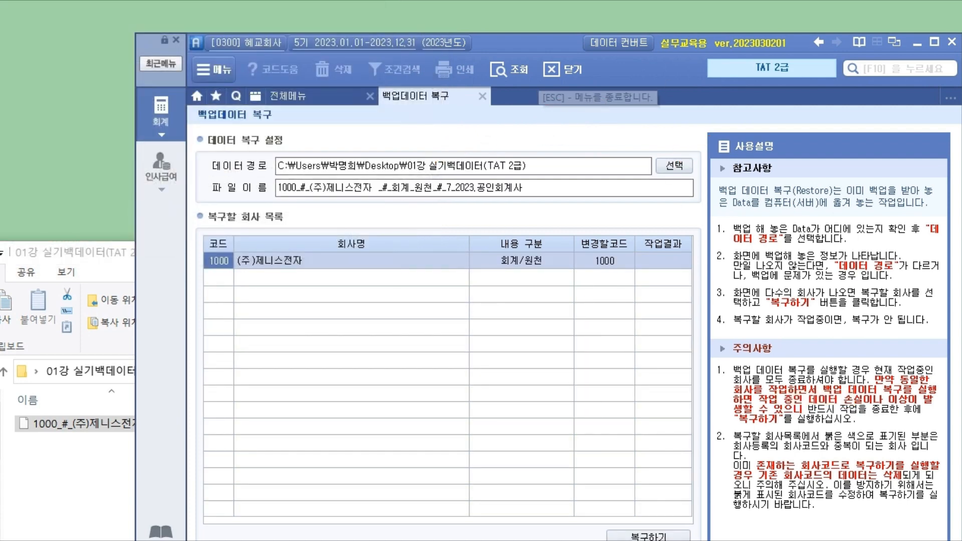
- Reselect 01강 실기백데이터(TAT 2급) in the folder browser and confirm it as the restore path
left_click(668, 169)
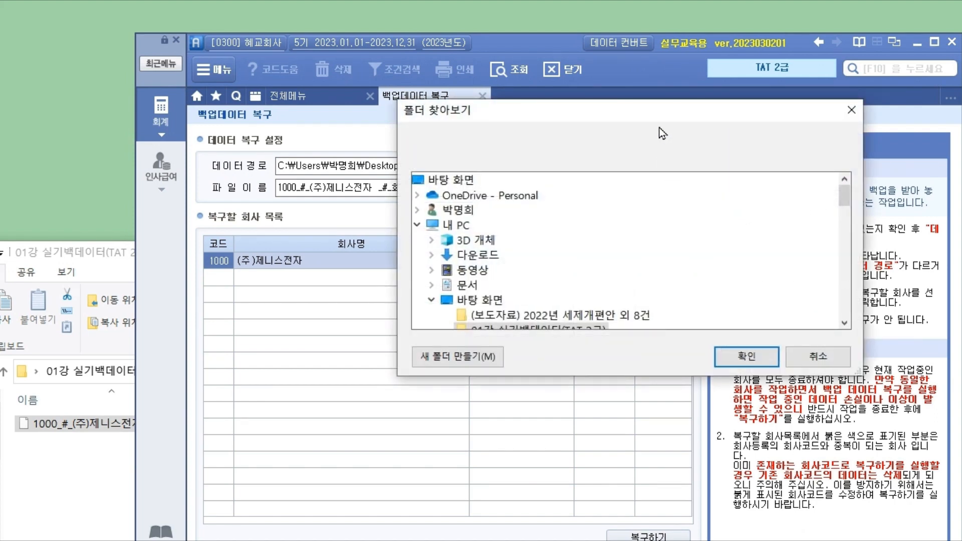
scroll(761, 229, "down", 3)
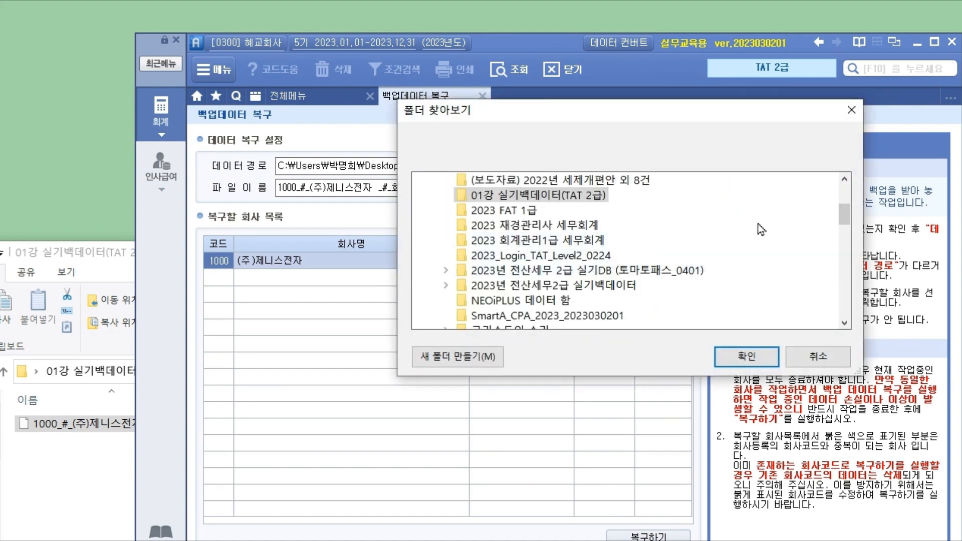
scroll(849, 199, "up", 1)
left_click_drag(840, 207, 844, 192)
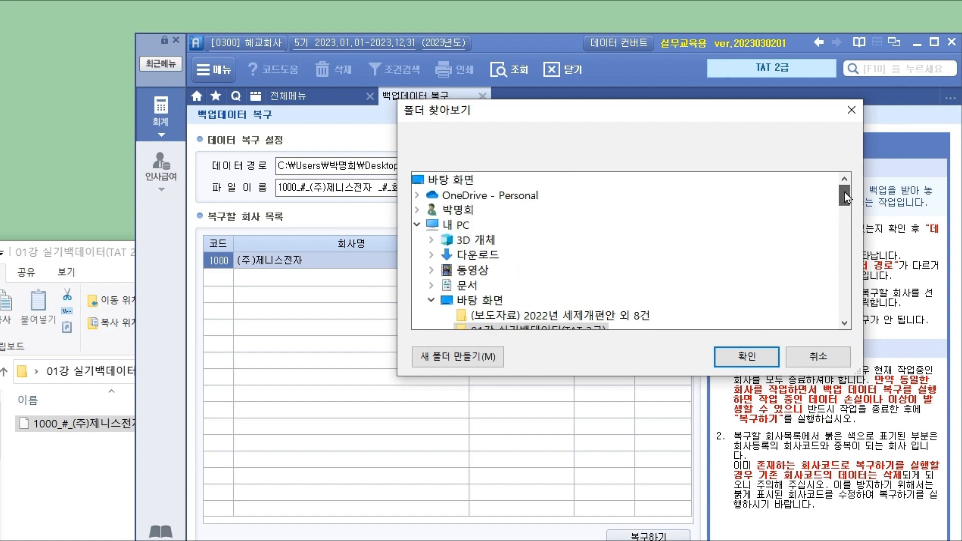
left_click(845, 323)
left_click(539, 319)
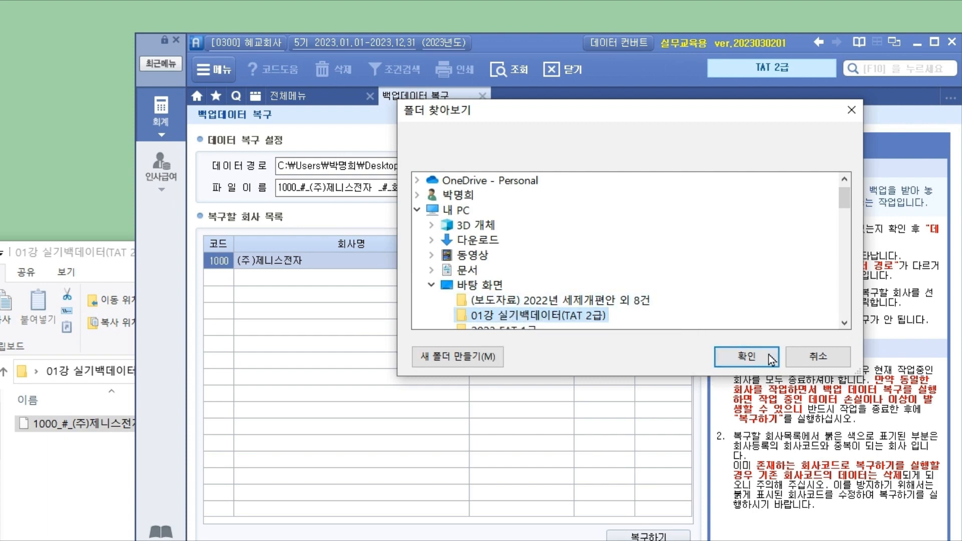
left_click(746, 357)
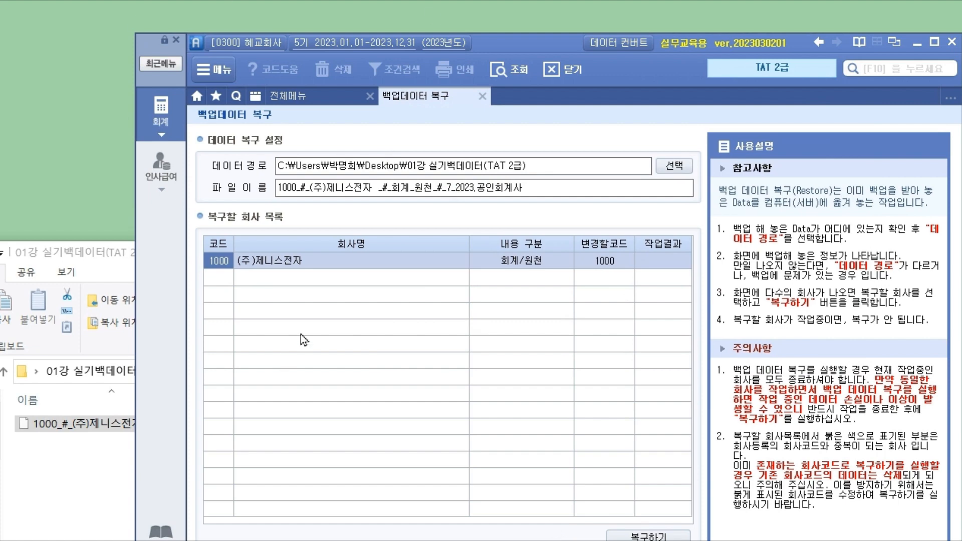
- Restore company 1000 (주)제니스전자 from the backup, keeping its existing company code 1000
left_click(299, 262)
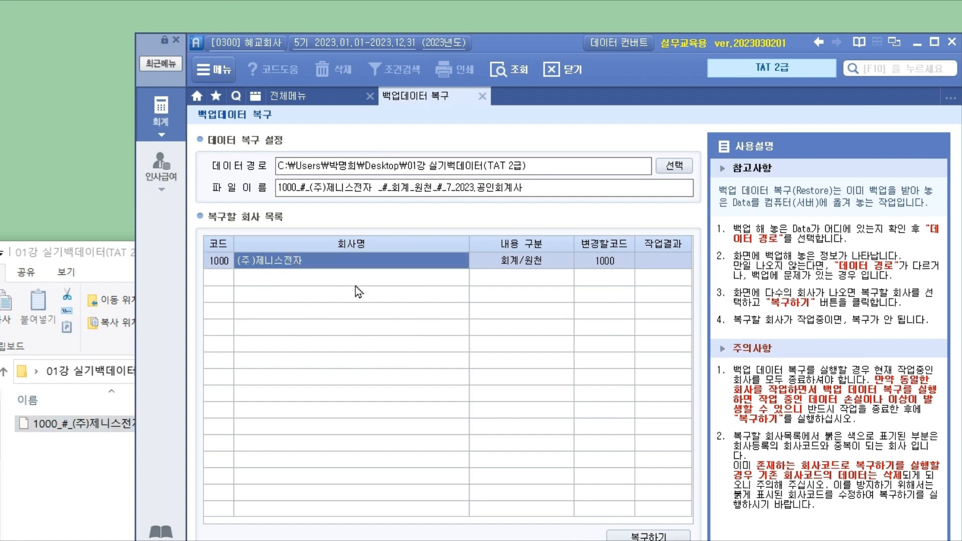
left_click_drag(115, 255, 0, 145)
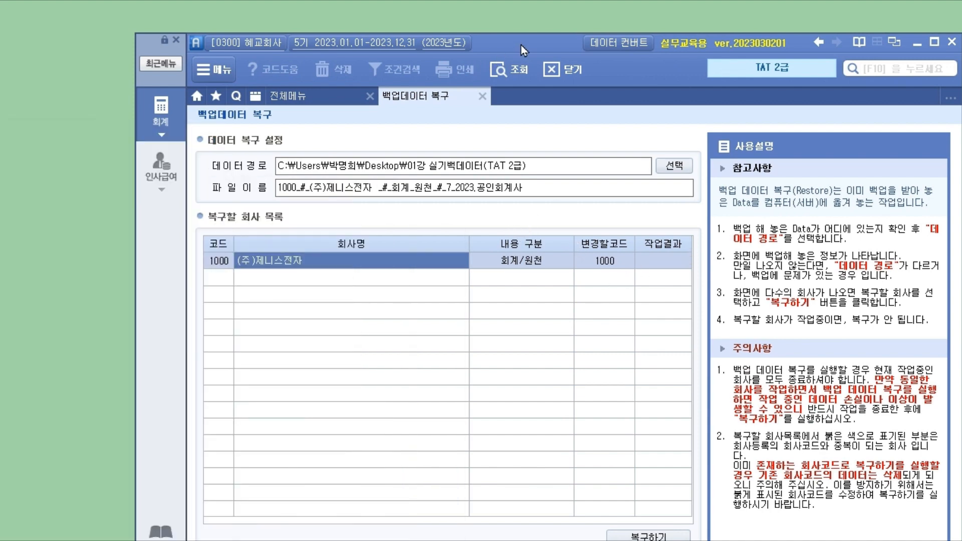
left_click_drag(521, 45, 487, 0)
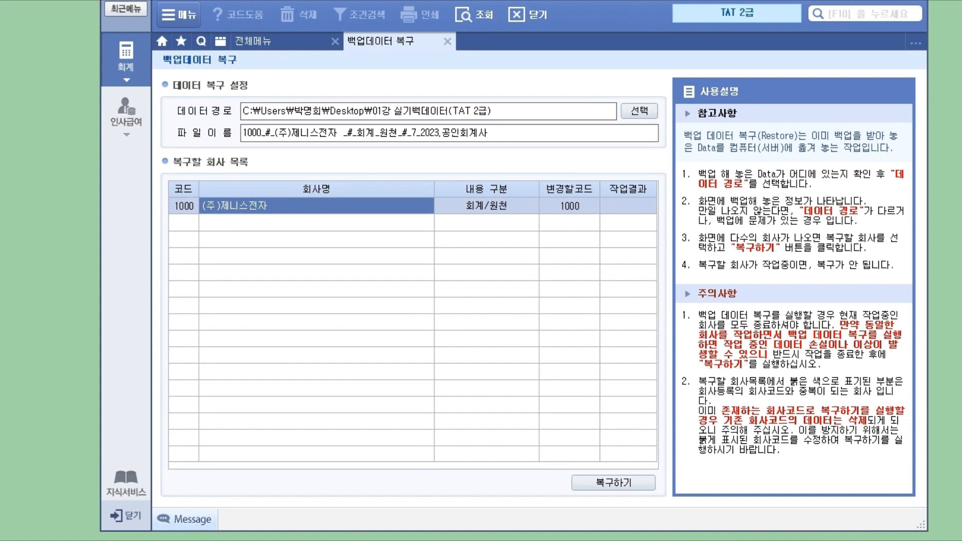
left_click(465, 209)
left_click(620, 485)
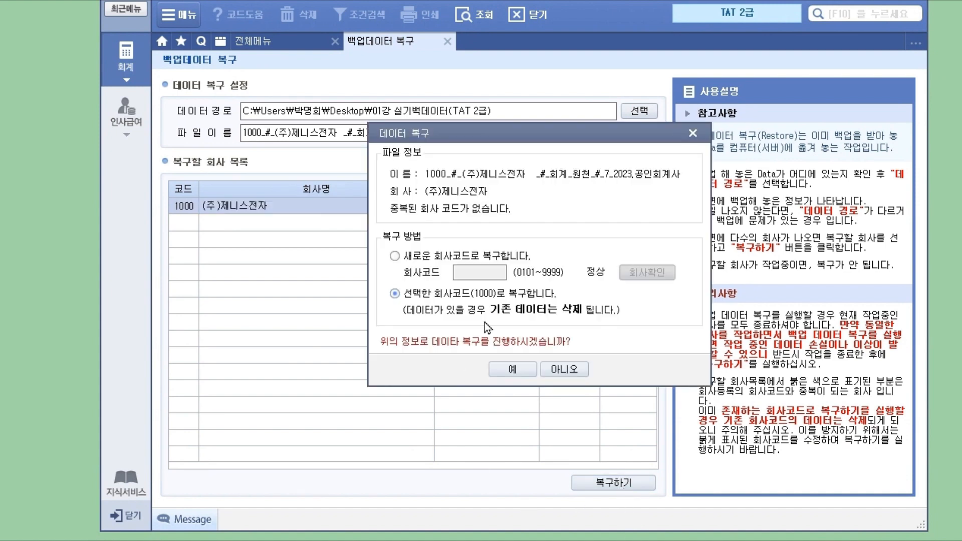
left_click(512, 369)
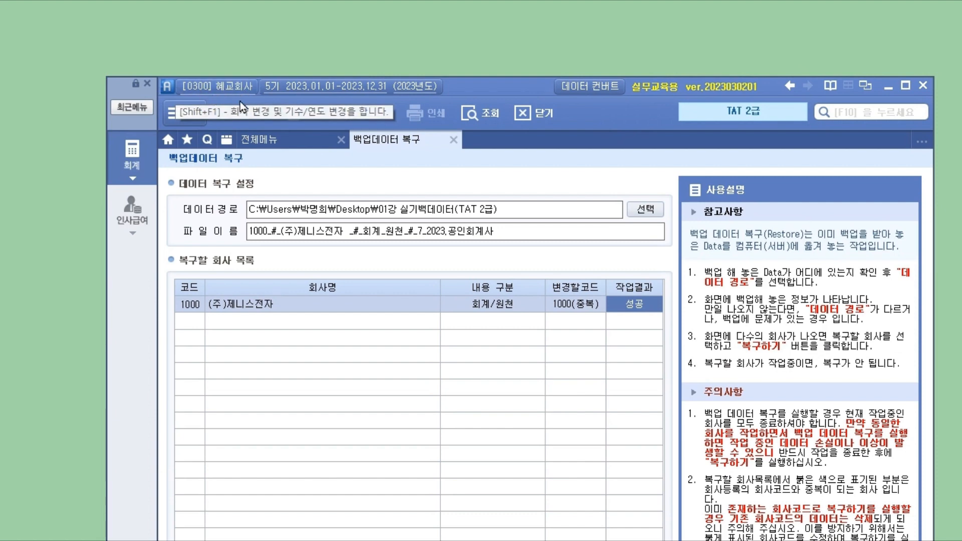
- Switch the login to company 1000 (주)제니스전자 through the company code search, closing open menus
left_click(218, 88)
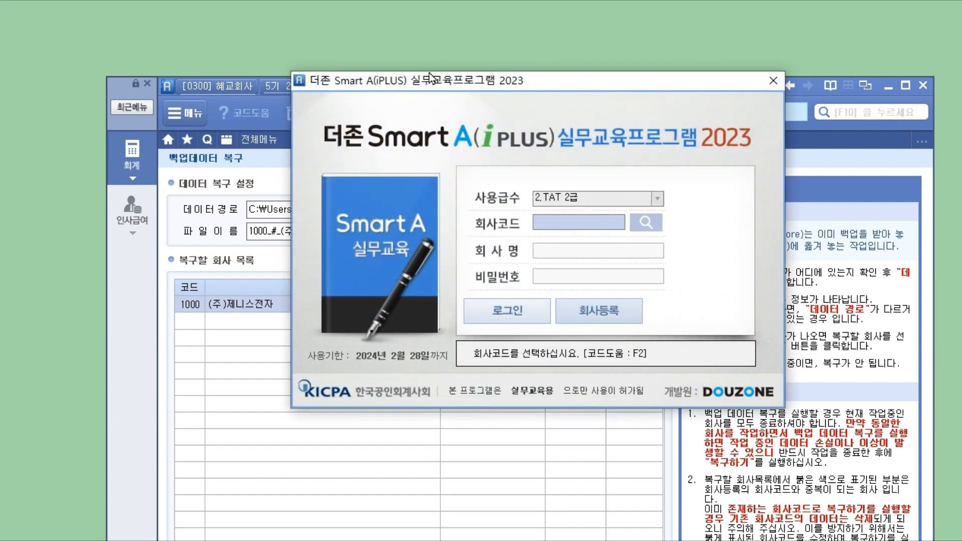
left_click(647, 222)
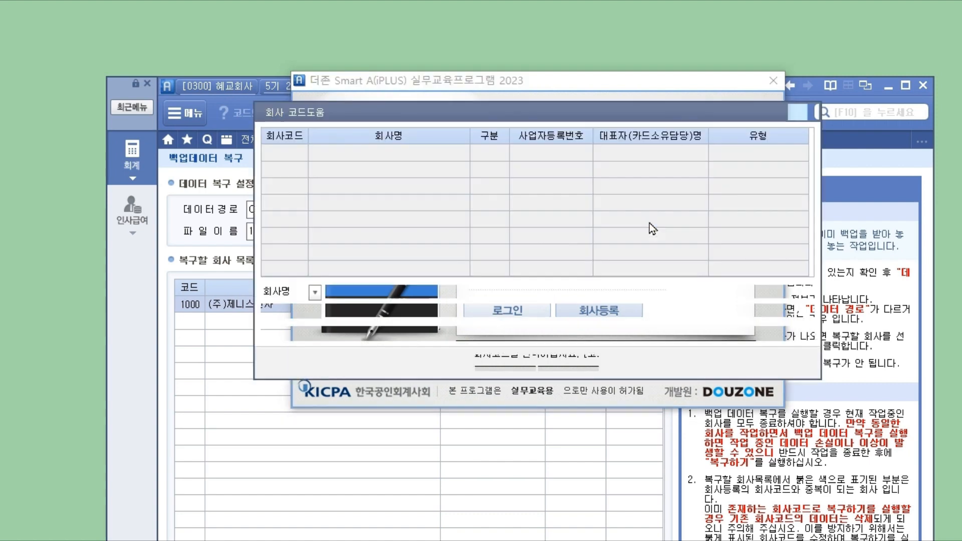
left_click(393, 170)
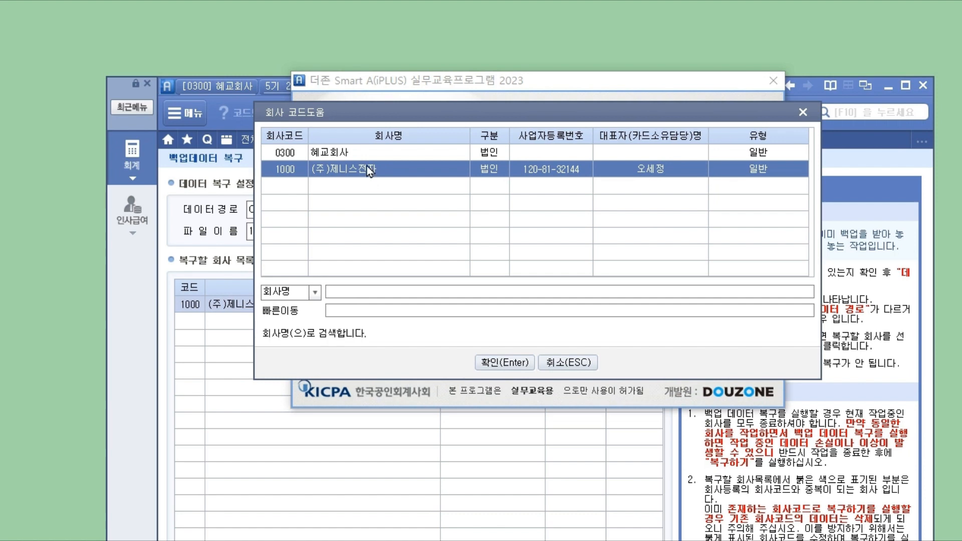
left_click(525, 359)
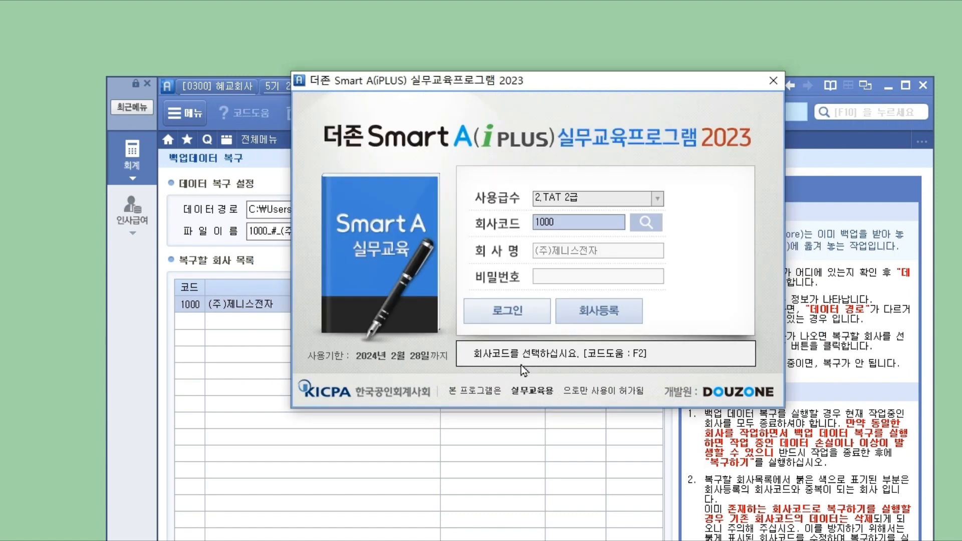
left_click(509, 314)
left_click(518, 283)
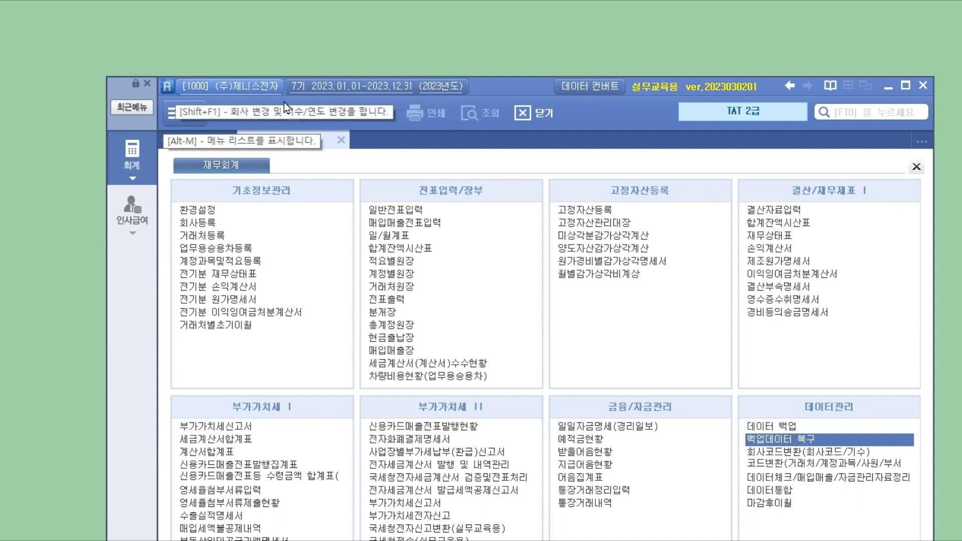
left_click_drag(530, 89, 495, 41)
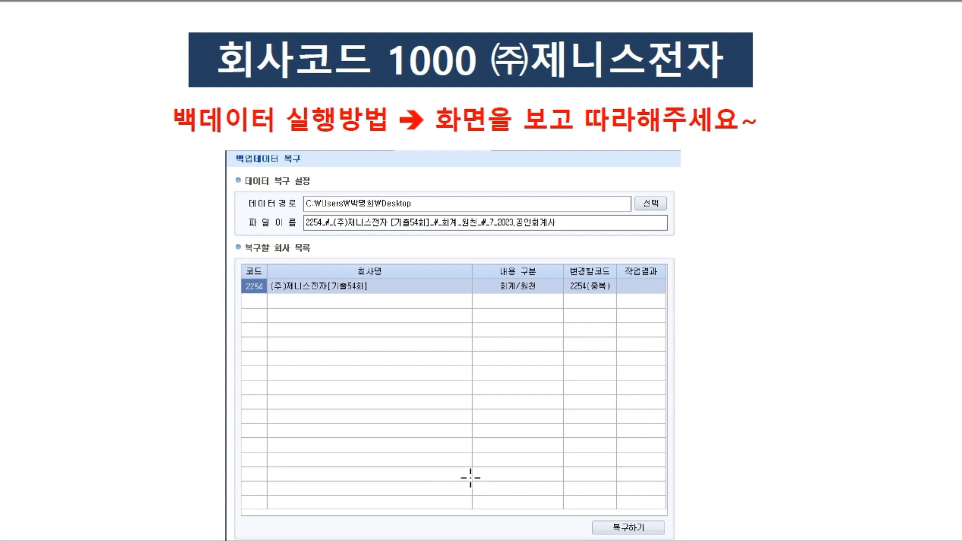
- On the [1] 전표의 종류 page, tick 유동자산 and 비유동자산 in the account table
scroll(470, 478, "up", 1)
scroll(250, 366, "down", 15)
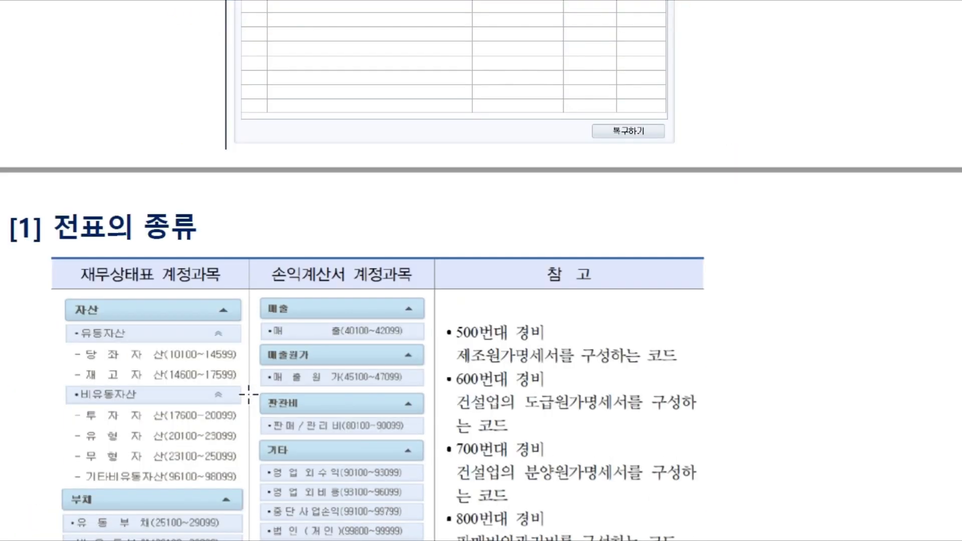
scroll(248, 391, "up", 1)
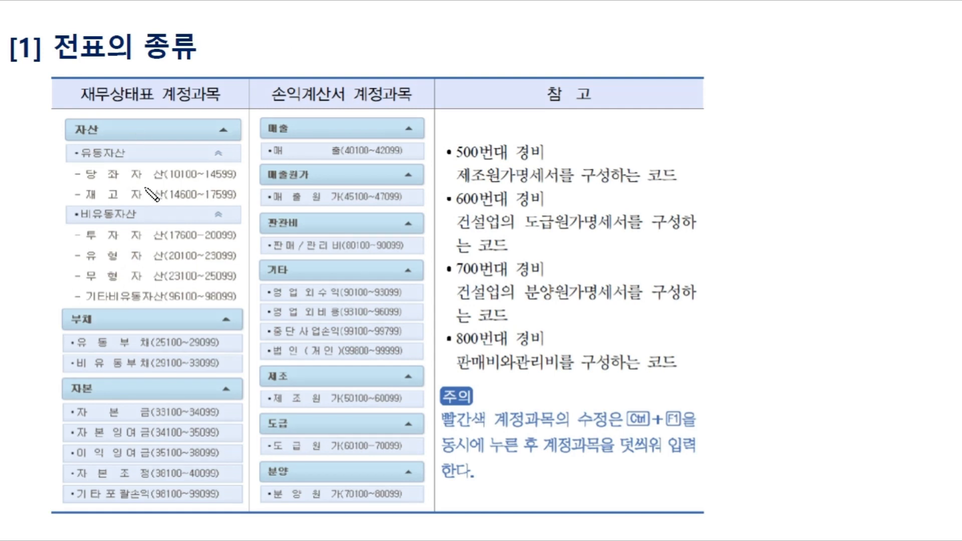
left_click_drag(74, 152, 82, 149)
left_click_drag(69, 209, 80, 209)
- Mark the 당좌자산 and 재고자산 rows and underline ranges 10100~14599 and 14600~17599
left_click_drag(74, 175, 88, 190)
left_click_drag(168, 178, 242, 177)
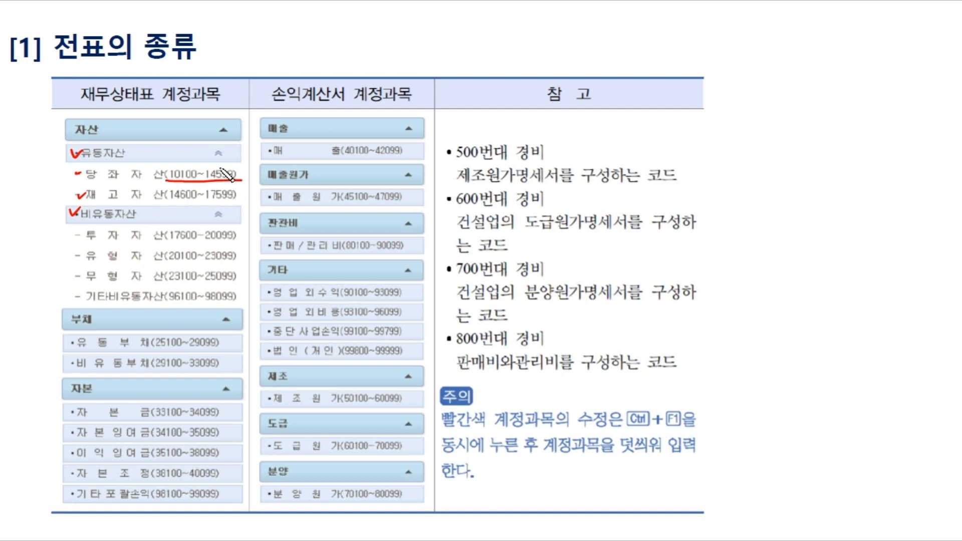
left_click_drag(166, 199, 245, 200)
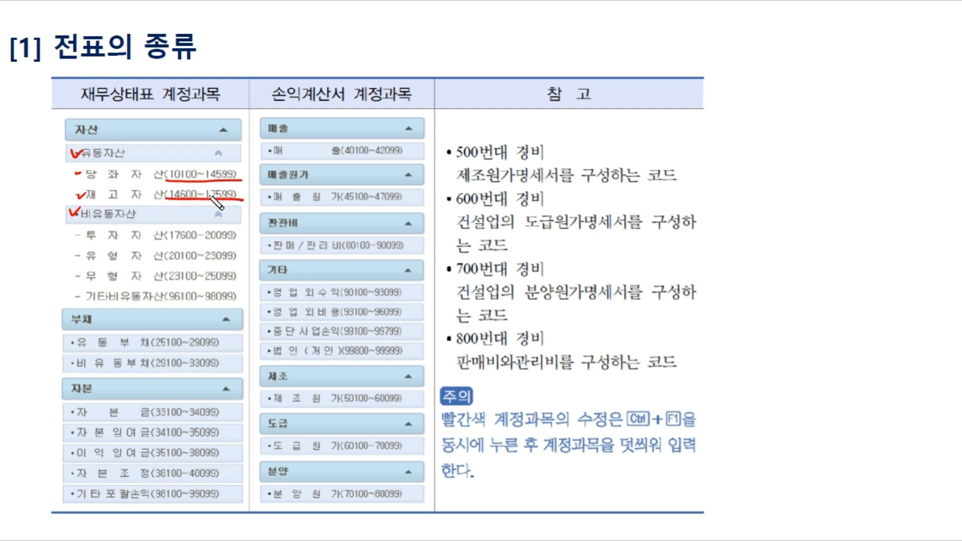
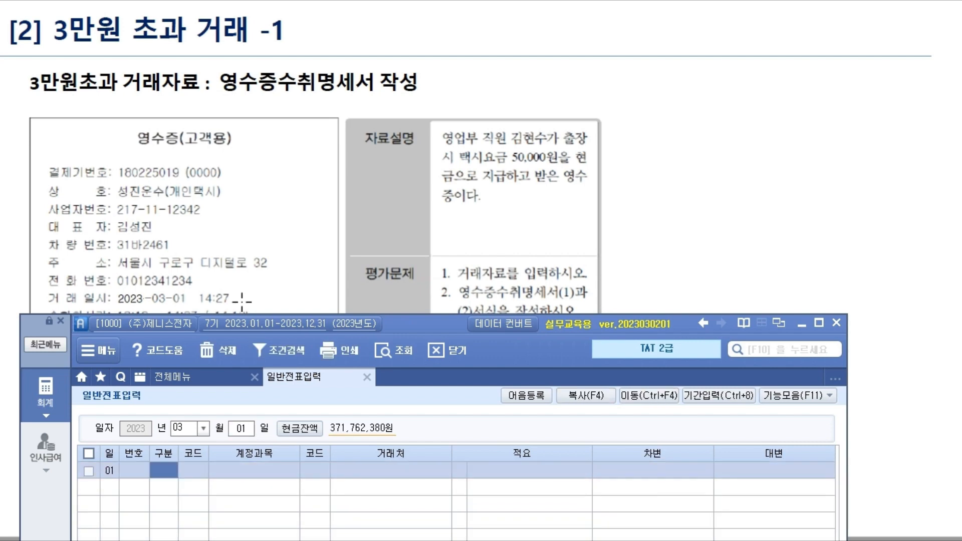
- Start a March 1 voucher with a 50,000 debit to 812 여비교통비
type("3")
key("Return")
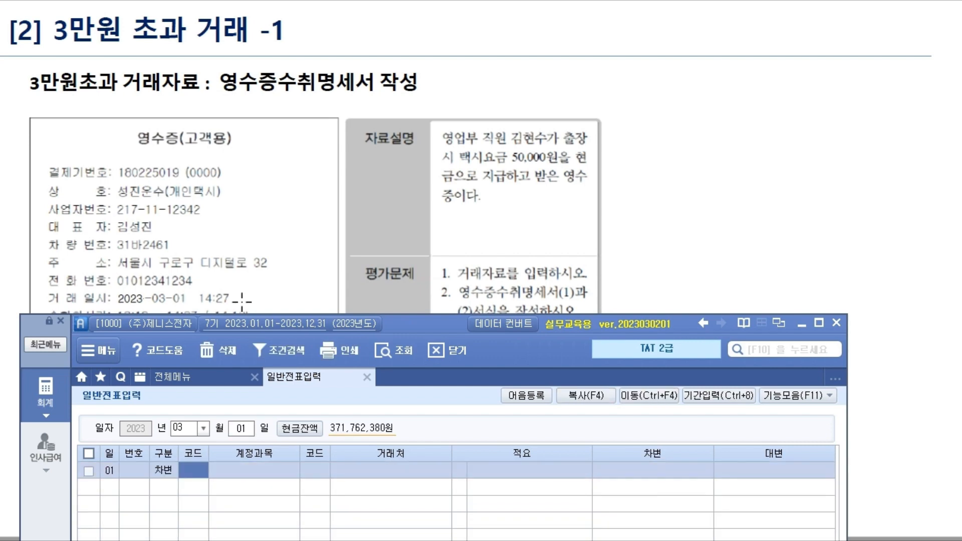
type("812")
key("Return")
key("F2")
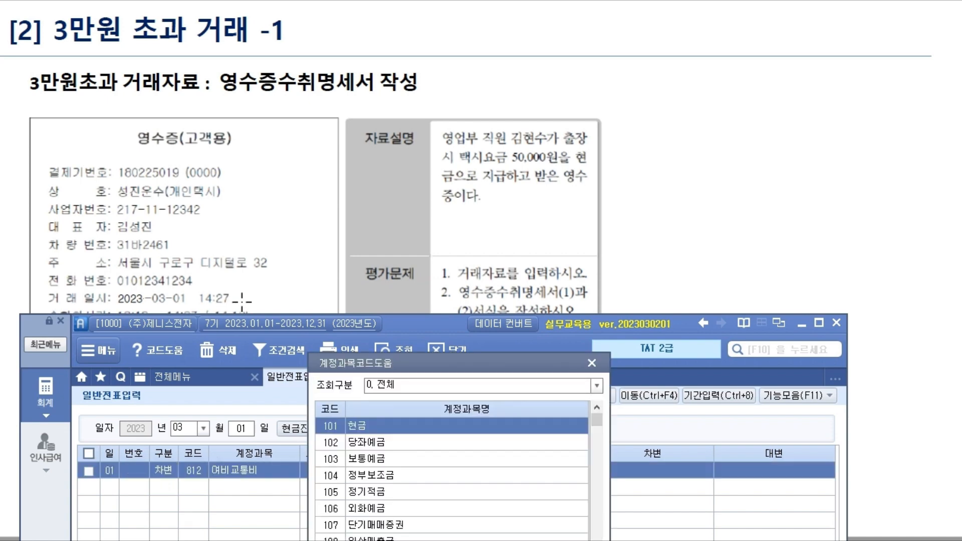
key("Return")
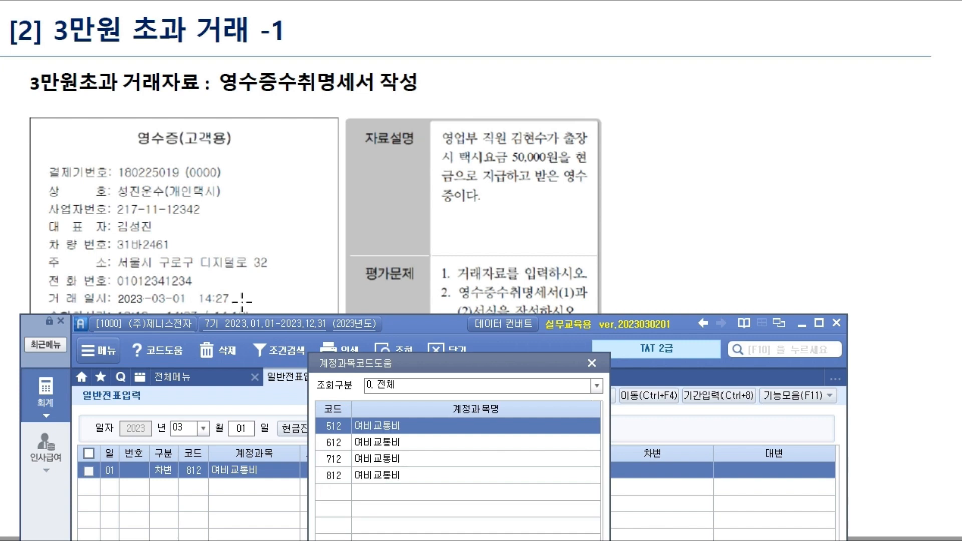
key("Down")
key("Down")
key("Down")
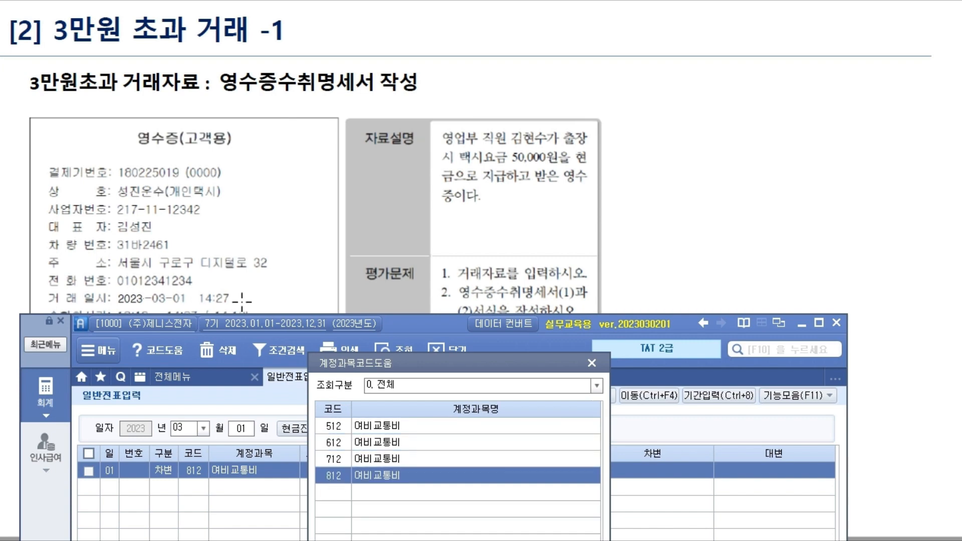
key("Return")
key("Return")
key("Return")
type("50,000")
key("Return")
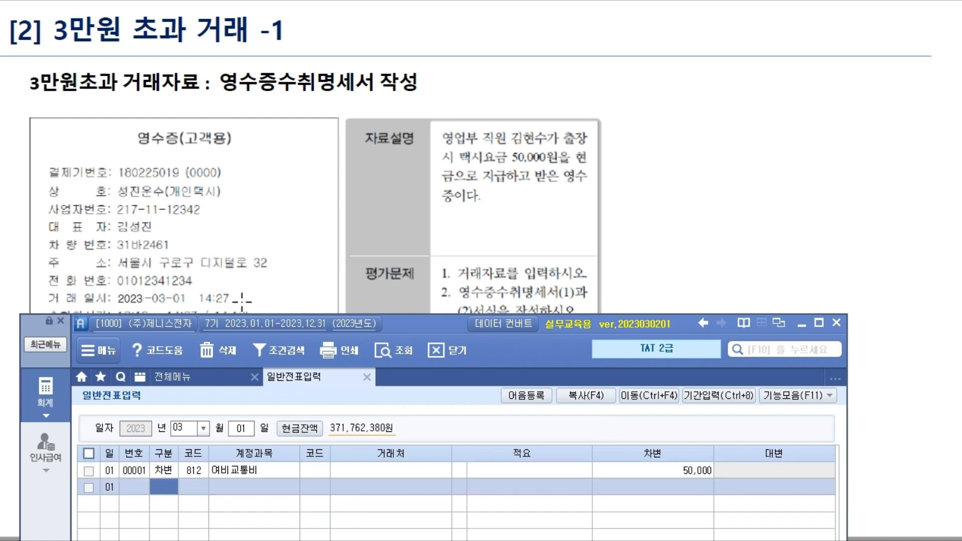
type("4")
key("Return")
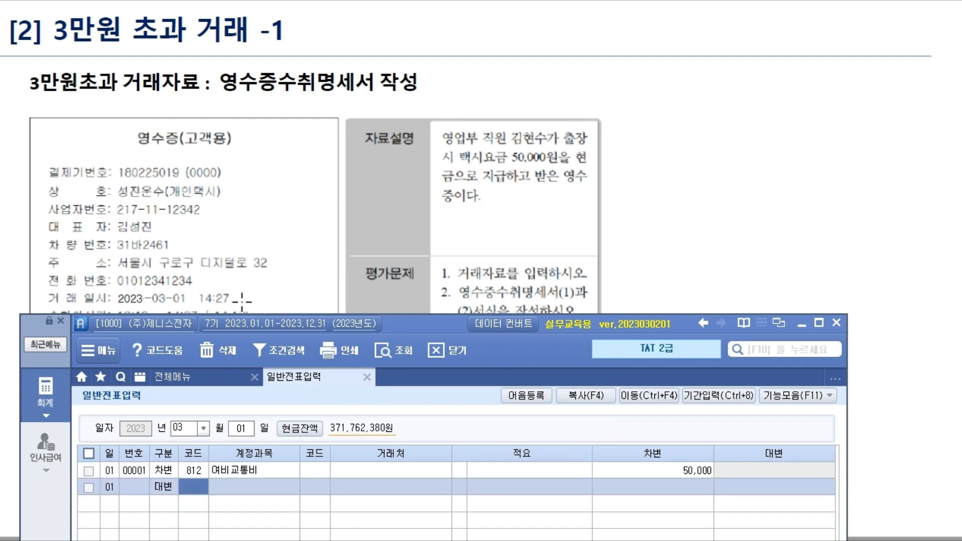
- Add the 50,000 credit line to account 101 현금
type("101")
key("Return")
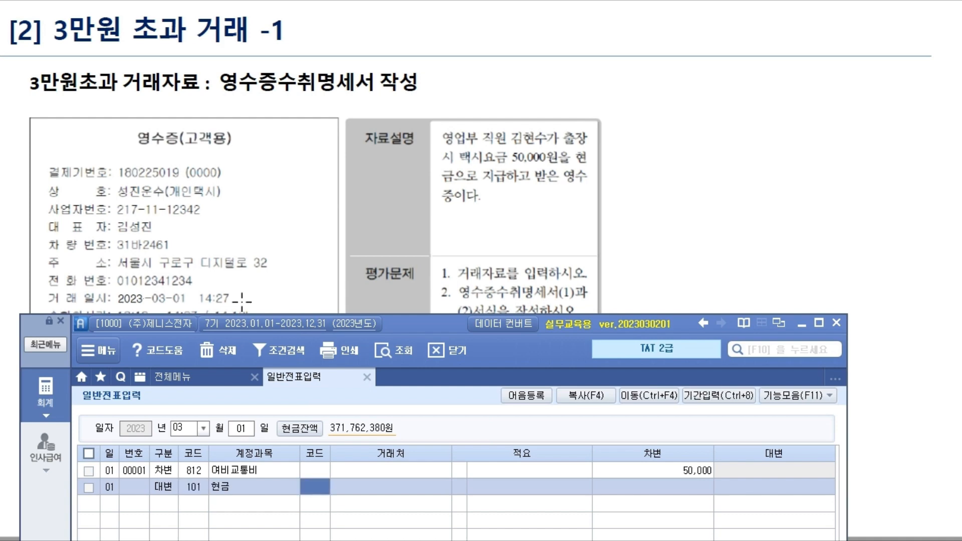
key("Return")
key("Return")
key("Return")
type("50,00")
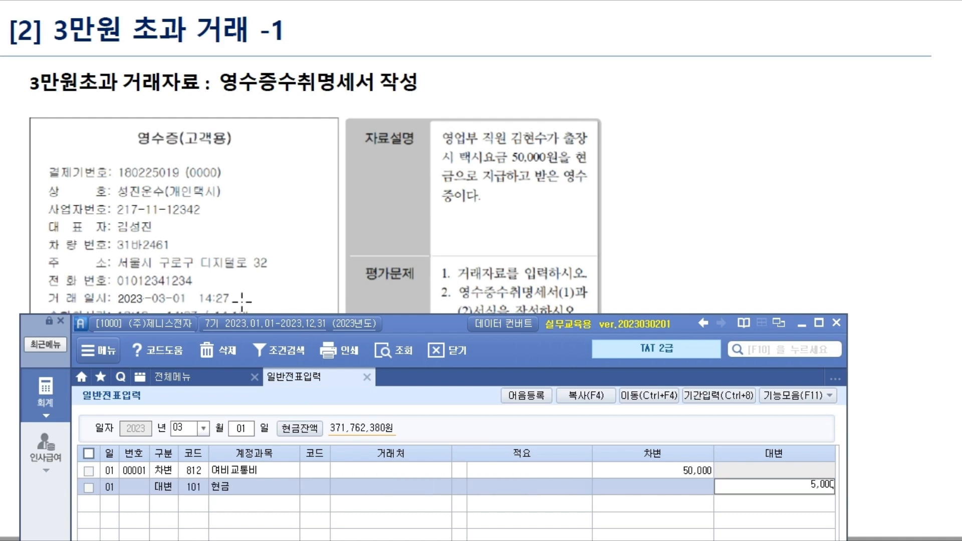
type("0")
key("Return")
- Review the finished voucher and bring up the full accounting menu
left_click_drag(419, 317, 431, 32)
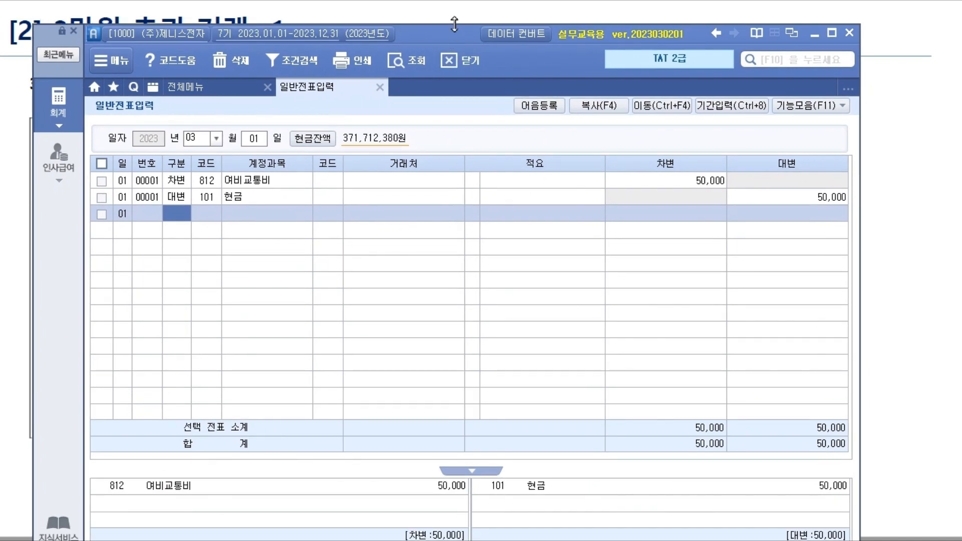
left_click(707, 181)
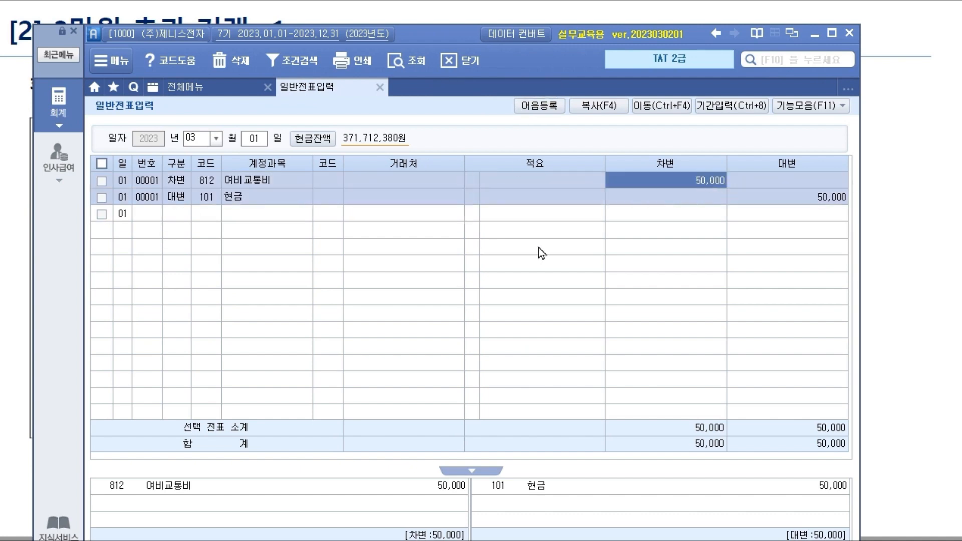
left_click(64, 113)
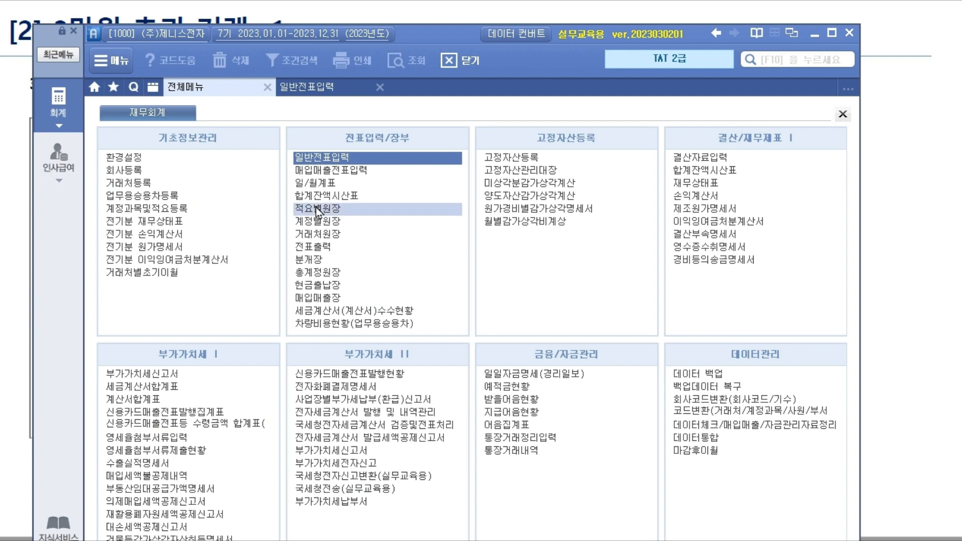
- Open 영수증수취명세서 and start a row dated 2023-03-01 for 성진운수
left_click(711, 247)
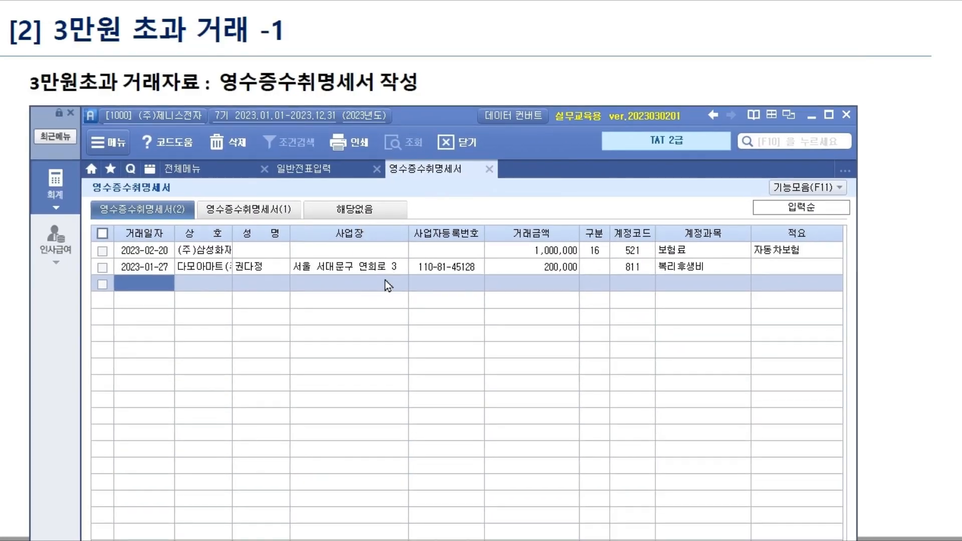
left_click_drag(437, 121, 429, 326)
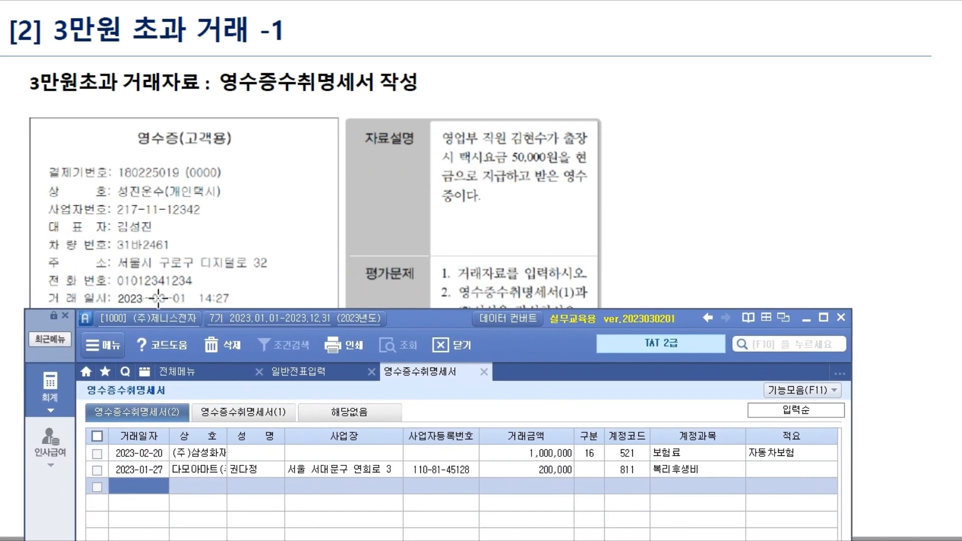
type("2")
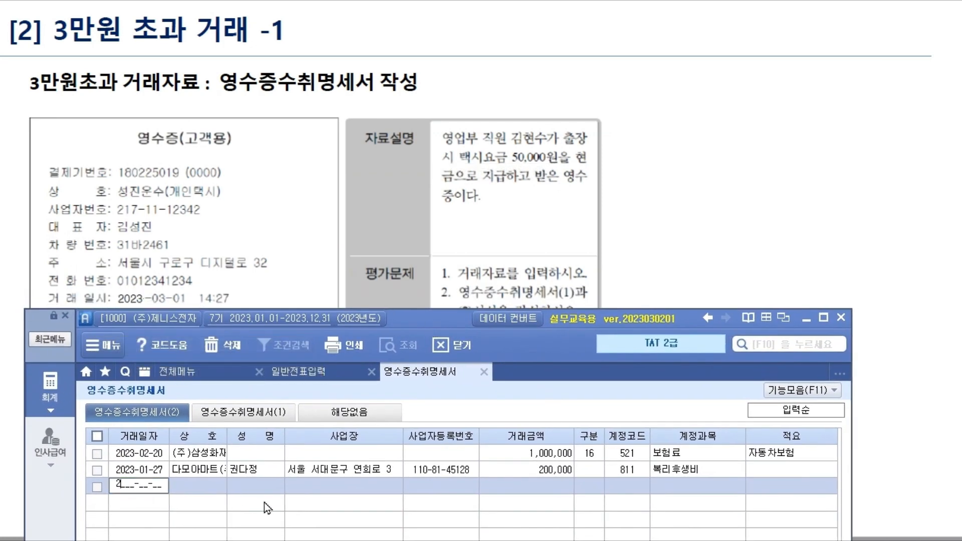
type("023-03-01")
key("Return")
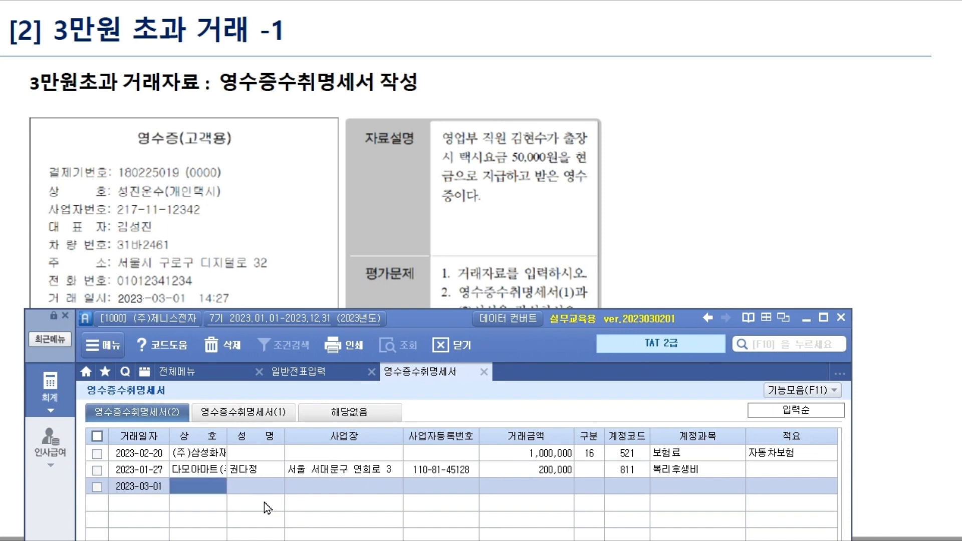
type("시")
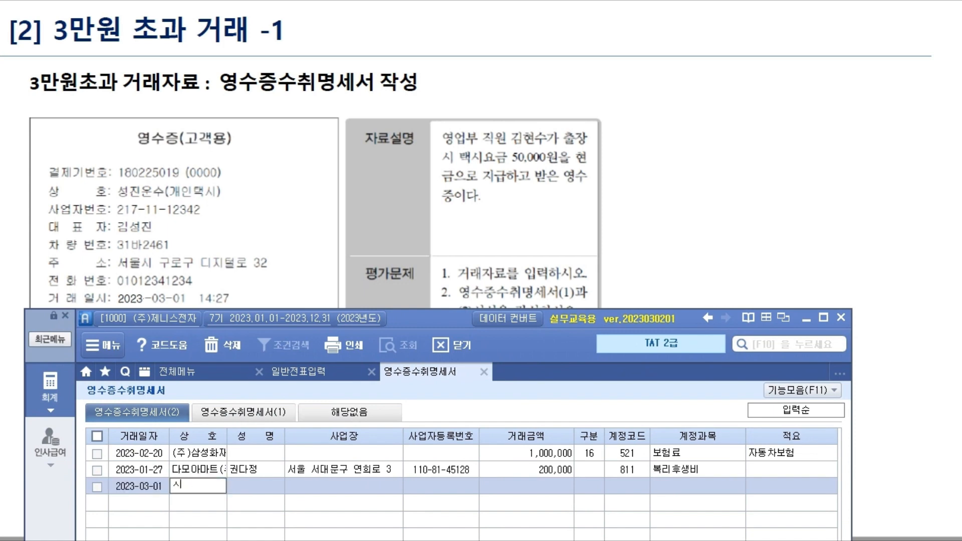
type("성진운수")
key("Return")
- Fill in the representative's name, business address, registration number and the 50,000 amount
key("Return")
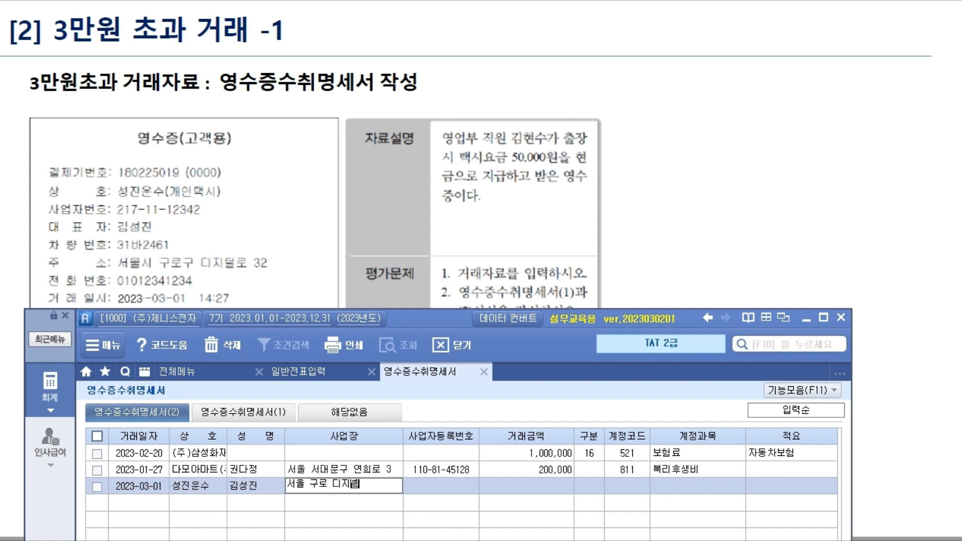
key("Return")
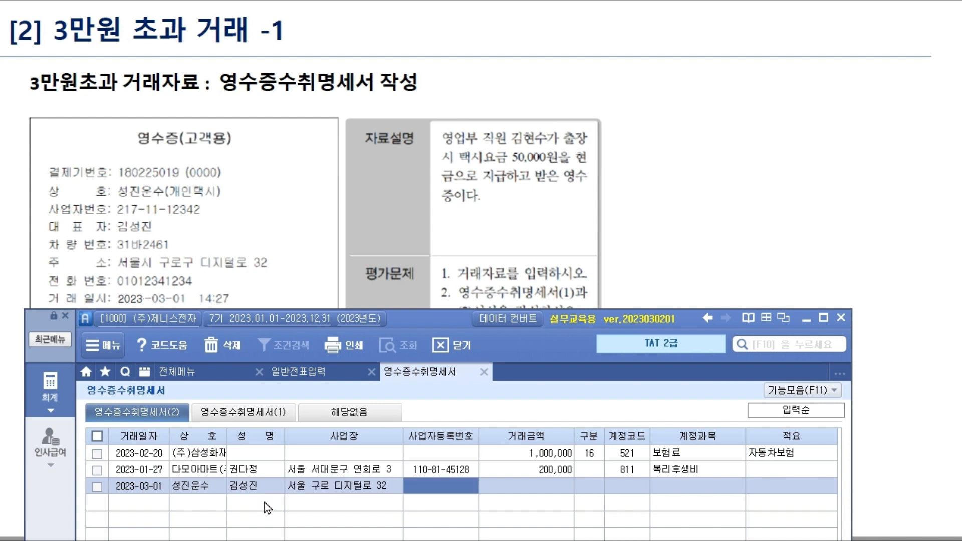
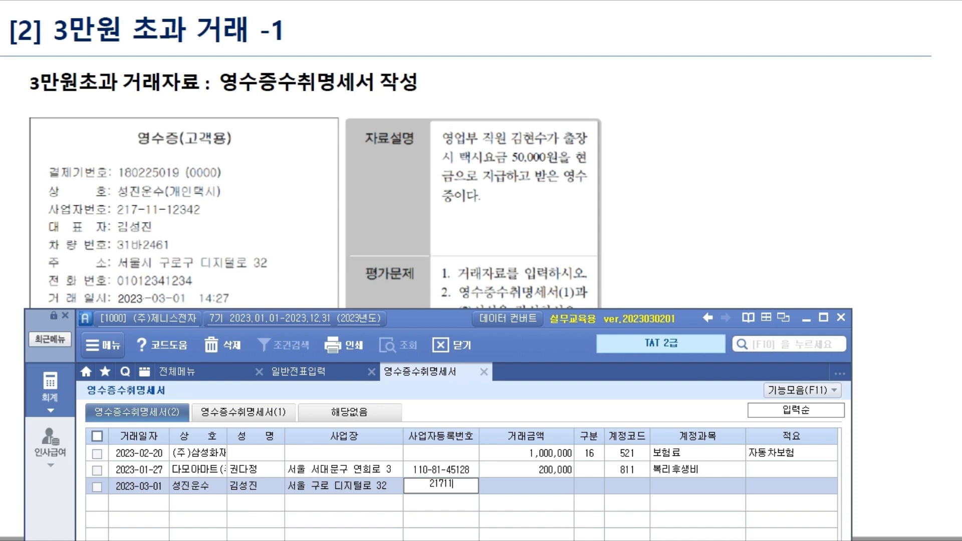
key("Return")
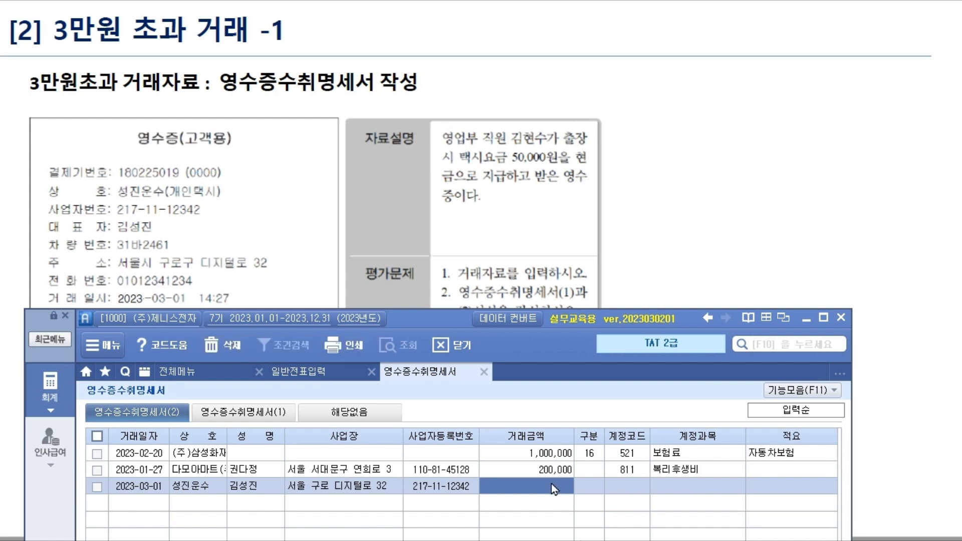
left_click(532, 493)
type("5000")
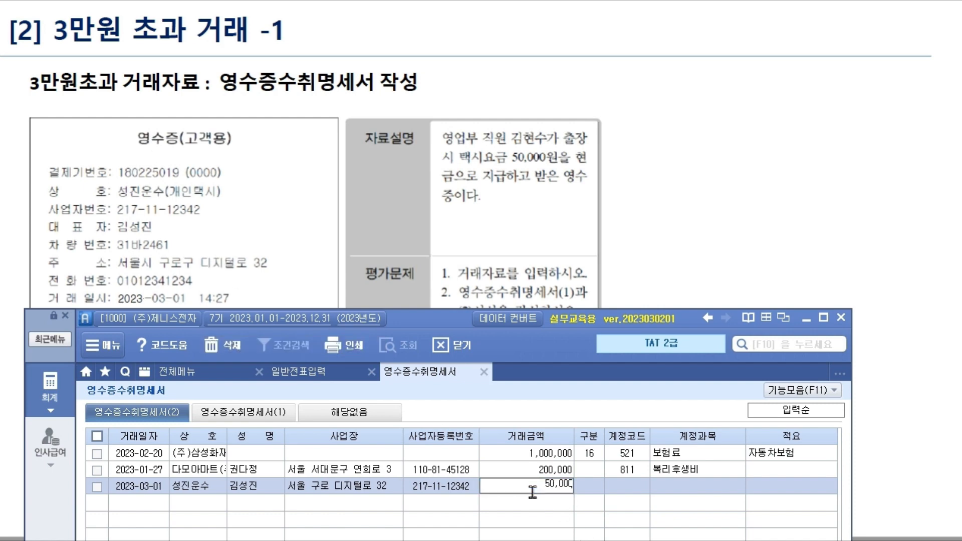
type("0")
key("Return")
left_click_drag(443, 320, 454, 179)
- Annotate the category code list, singling out 28. 택시운송용역, then clear the marks
left_click_drag(452, 144, 429, 14)
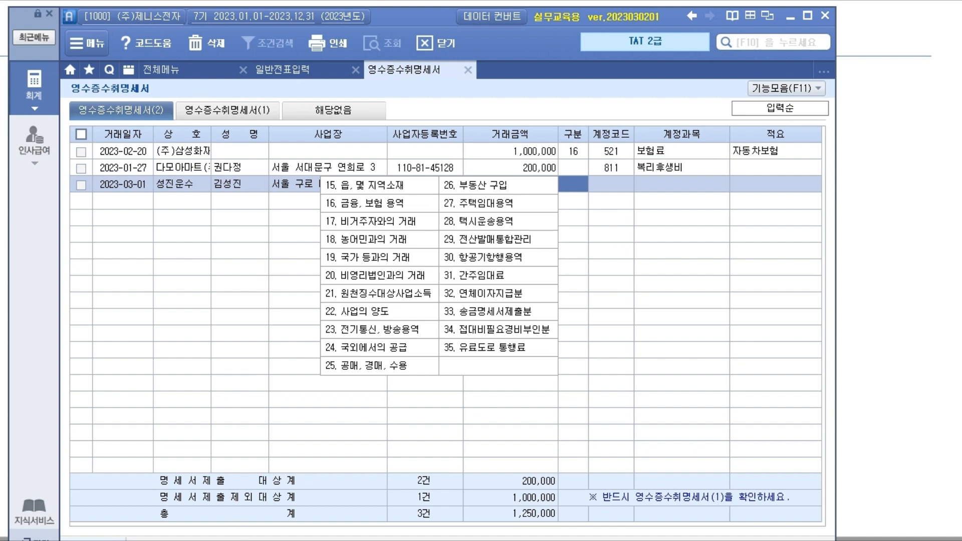
mouse_move(323, 176)
left_mouse_down()
mouse_move(346, 250)
mouse_move(517, 363)
mouse_move(559, 376)
left_mouse_up()
left_click_drag(559, 289, 627, 289)
mouse_move(613, 282)
left_mouse_down()
mouse_move(627, 290)
mouse_move(613, 303)
left_mouse_up()
mouse_move(637, 270)
left_mouse_down()
mouse_move(714, 288)
mouse_move(716, 275)
left_mouse_up()
mouse_move(681, 313)
left_mouse_down()
mouse_move(688, 300)
mouse_move(647, 332)
mouse_move(663, 346)
mouse_move(710, 353)
mouse_move(733, 342)
mouse_move(743, 351)
mouse_move(753, 336)
mouse_move(802, 351)
mouse_move(631, 281)
mouse_move(791, 276)
mouse_move(808, 236)
left_mouse_up()
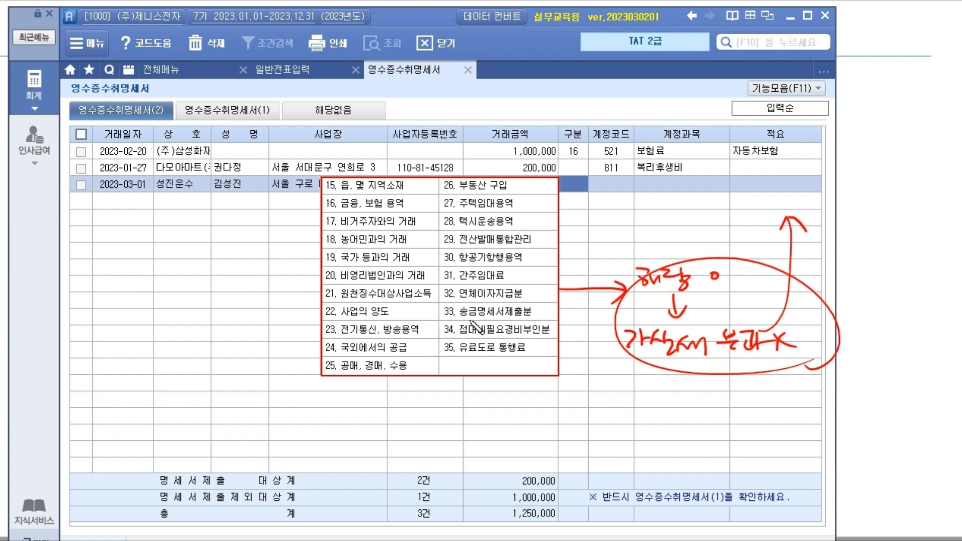
mouse_move(441, 226)
left_mouse_down()
mouse_move(504, 230)
mouse_move(444, 214)
mouse_move(472, 229)
mouse_move(520, 229)
left_mouse_up()
left_click_drag(533, 219, 532, 224)
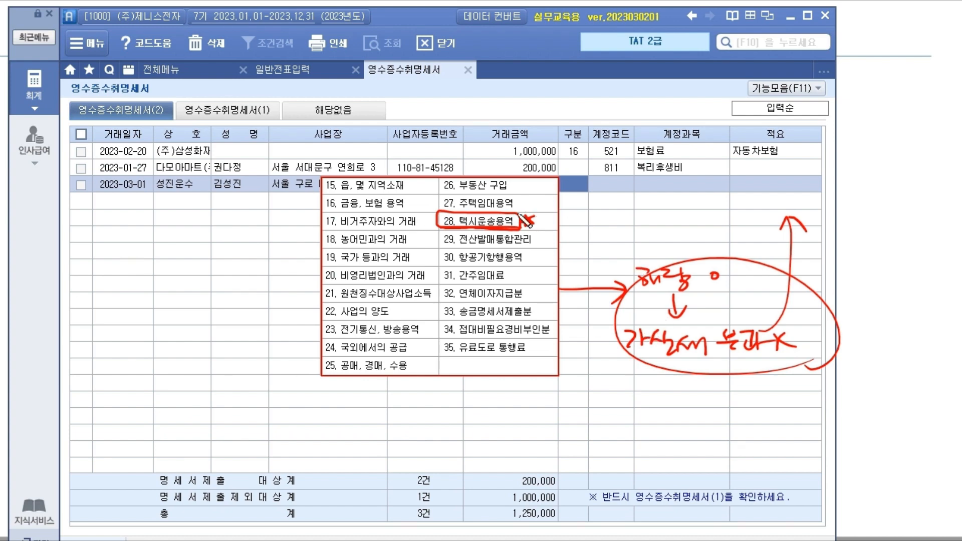
mouse_move(519, 217)
left_mouse_down()
mouse_move(574, 213)
mouse_move(590, 193)
mouse_move(576, 170)
mouse_move(591, 198)
mouse_move(559, 178)
mouse_move(587, 187)
left_mouse_up()
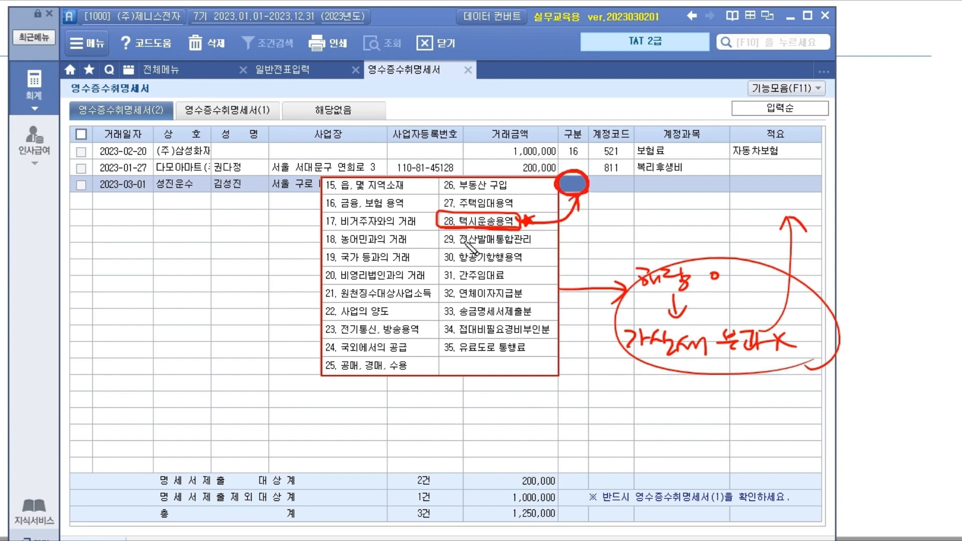
left_click_drag(514, 167, 363, 371)
mouse_move(346, 172)
left_mouse_down()
mouse_move(374, 223)
mouse_move(514, 390)
left_mouse_up()
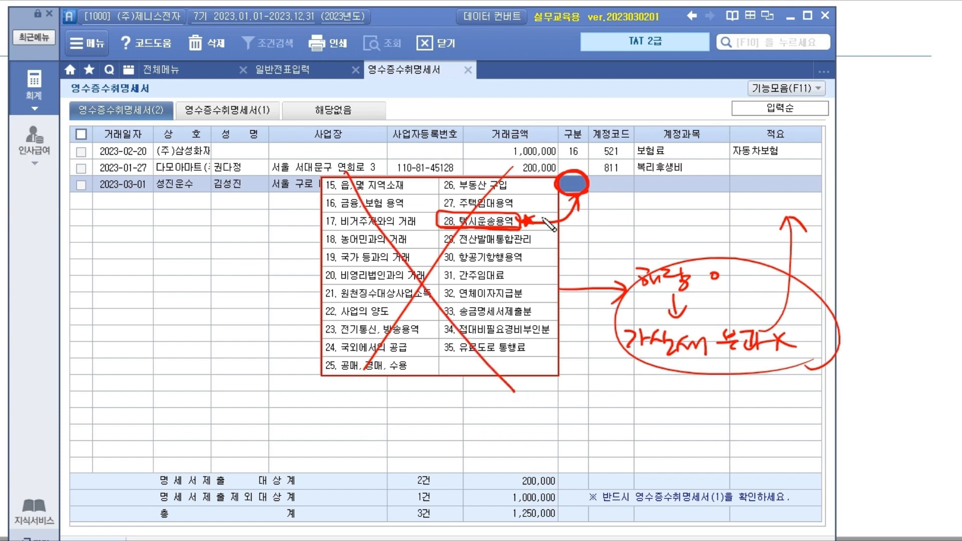
key("Escape")
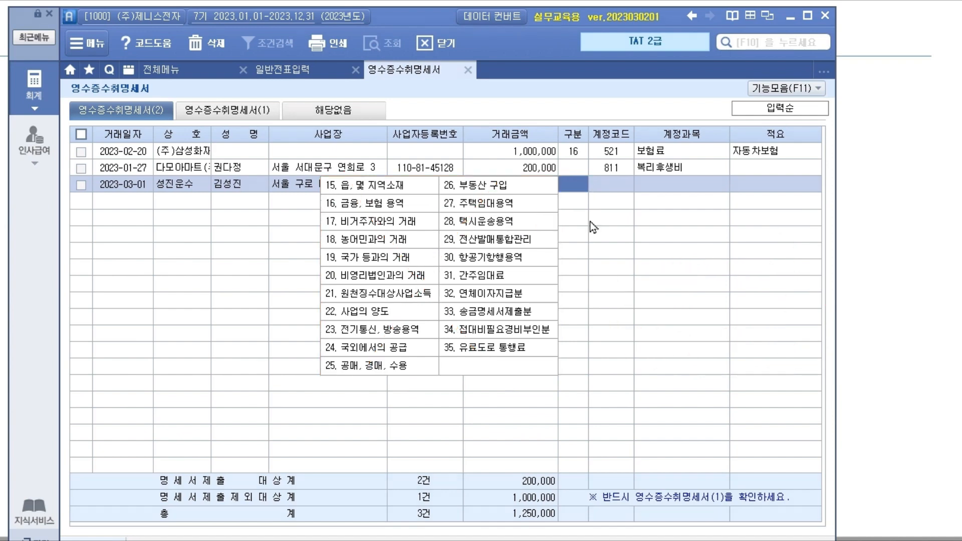
- Set the taxi row to 구분 28, account 812 여비교통비, 적요 출장비
left_click(482, 223)
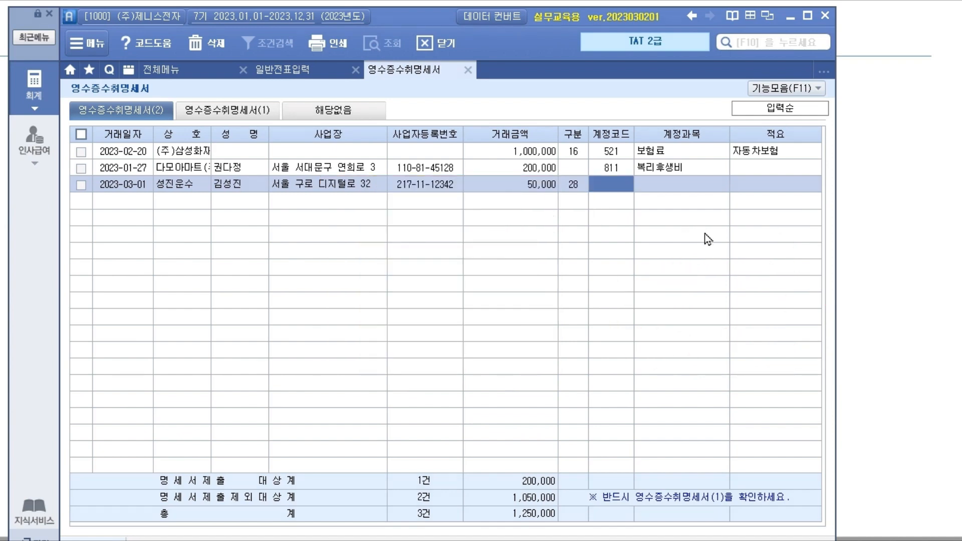
type("812")
key("Return")
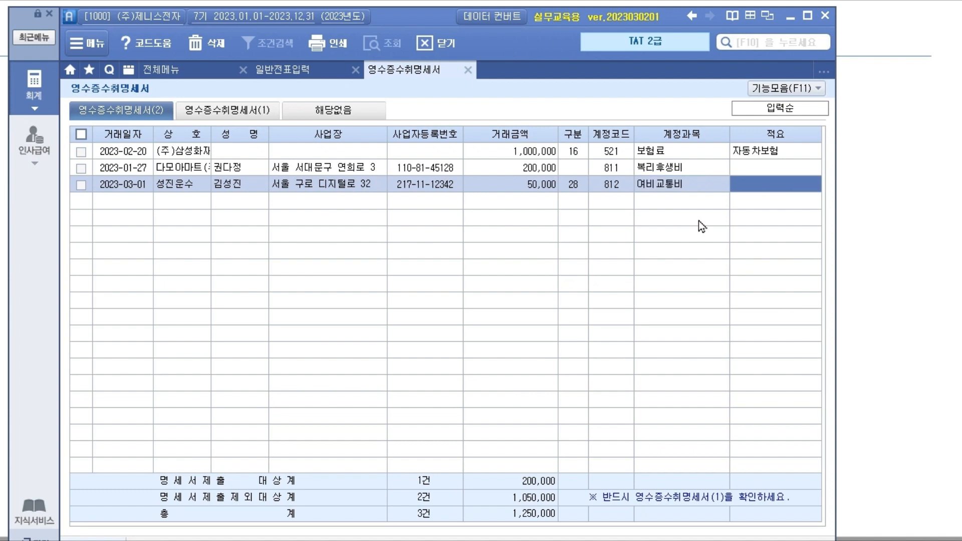
type("출장비")
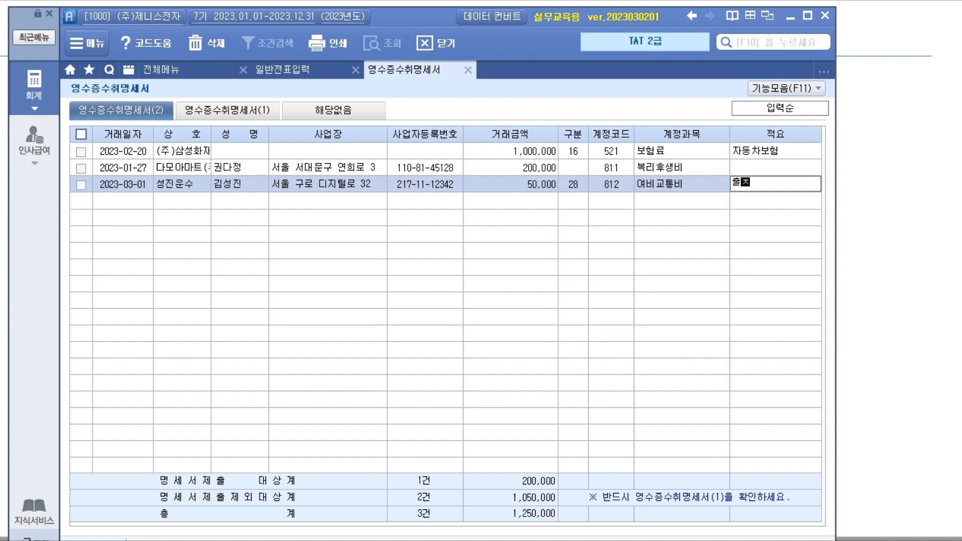
key("Return")
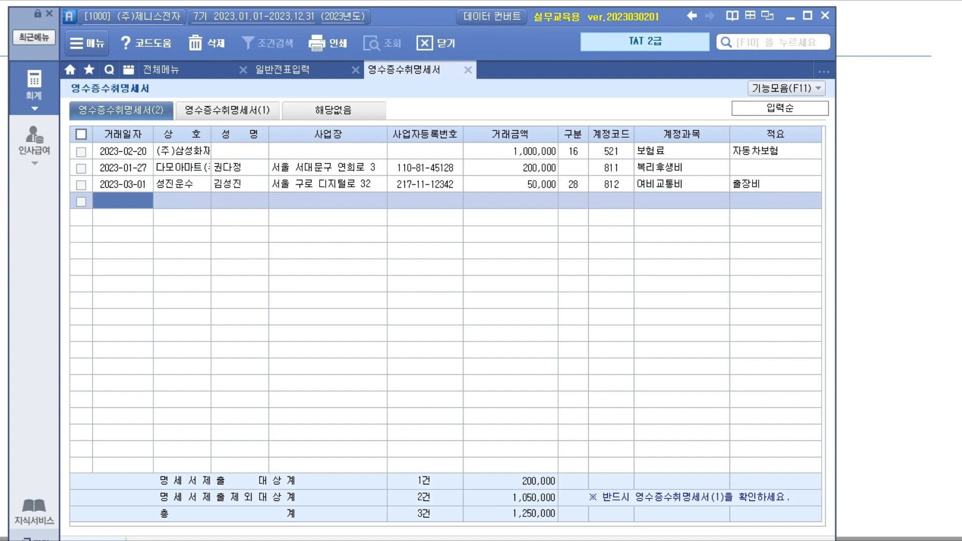
- Mark up the totals, highlighting the 200,000 amount subject to submission, then erase the marks
mouse_move(558, 141)
left_mouse_down()
mouse_move(558, 158)
mouse_move(582, 158)
mouse_move(572, 142)
mouse_move(555, 141)
mouse_move(557, 174)
mouse_move(583, 175)
mouse_move(584, 152)
mouse_move(558, 193)
mouse_move(588, 192)
mouse_move(587, 176)
left_mouse_up()
left_click(577, 164)
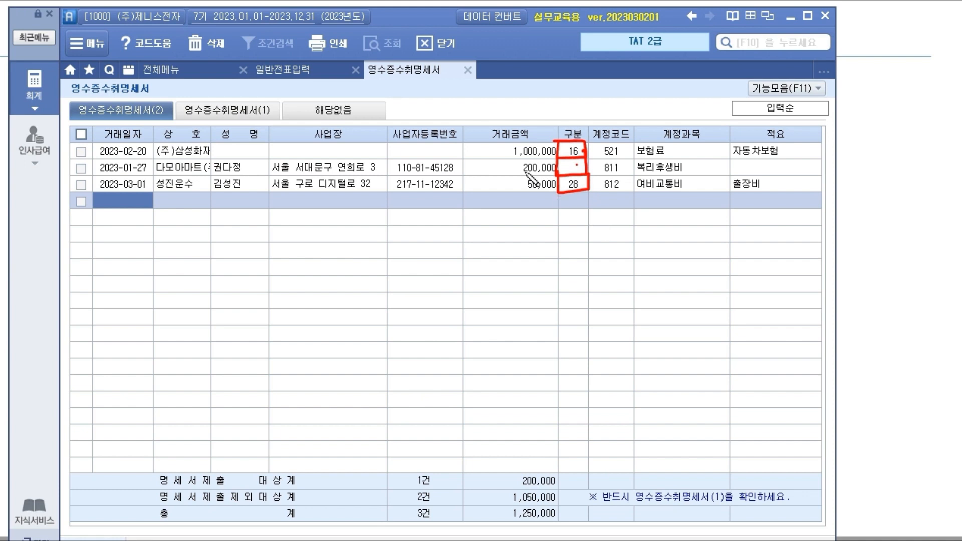
mouse_move(510, 173)
left_mouse_down()
mouse_move(551, 158)
mouse_move(536, 175)
left_mouse_up()
mouse_move(857, 83)
left_mouse_down()
mouse_move(922, 90)
mouse_move(883, 120)
mouse_move(875, 146)
mouse_move(941, 145)
left_mouse_up()
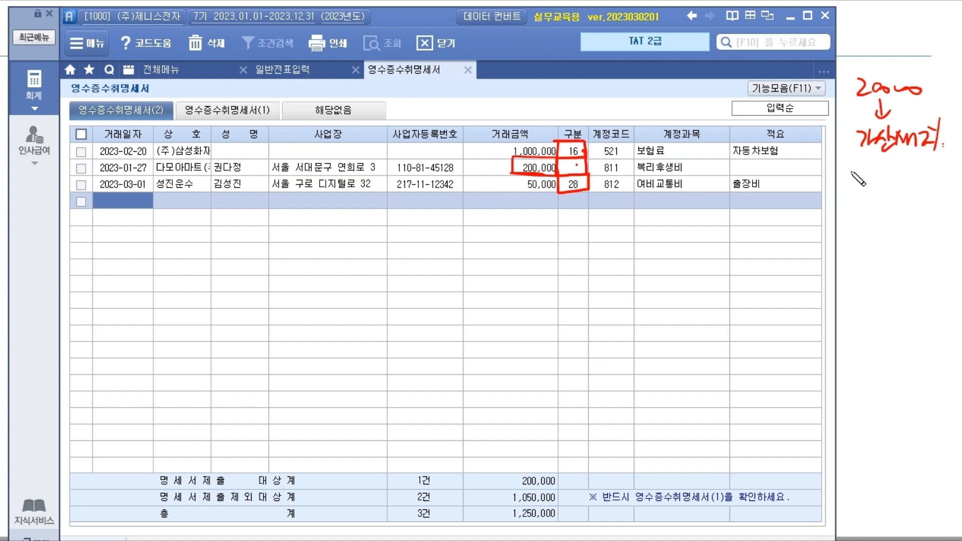
mouse_move(852, 103)
left_mouse_down()
mouse_move(938, 94)
mouse_move(848, 104)
left_mouse_up()
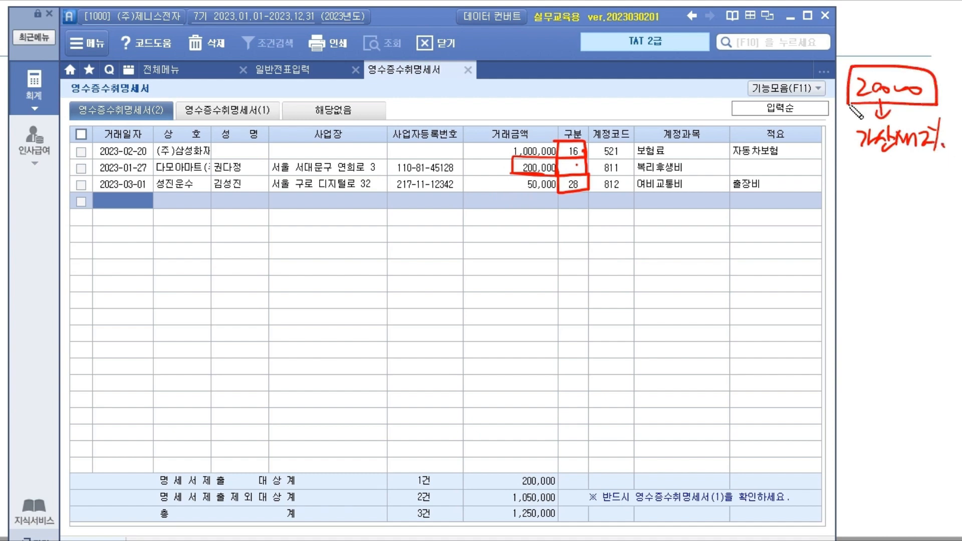
mouse_move(846, 184)
left_mouse_down()
mouse_move(845, 197)
mouse_move(927, 190)
left_mouse_up()
mouse_move(835, 199)
left_mouse_down()
mouse_move(937, 198)
mouse_move(882, 220)
mouse_move(872, 259)
mouse_move(928, 258)
mouse_move(927, 246)
mouse_move(942, 264)
left_mouse_up()
left_click_drag(874, 64, 866, 66)
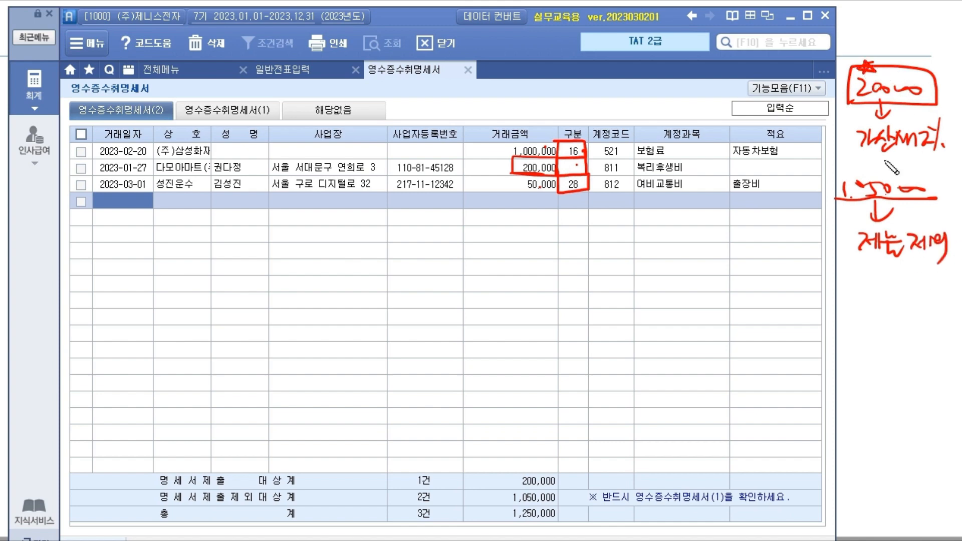
mouse_move(845, 159)
left_mouse_down()
mouse_move(952, 156)
mouse_move(952, 106)
mouse_move(842, 50)
mouse_move(843, 159)
left_mouse_up()
left_click_drag(888, 21, 891, 54)
left_click_drag(883, 44, 900, 42)
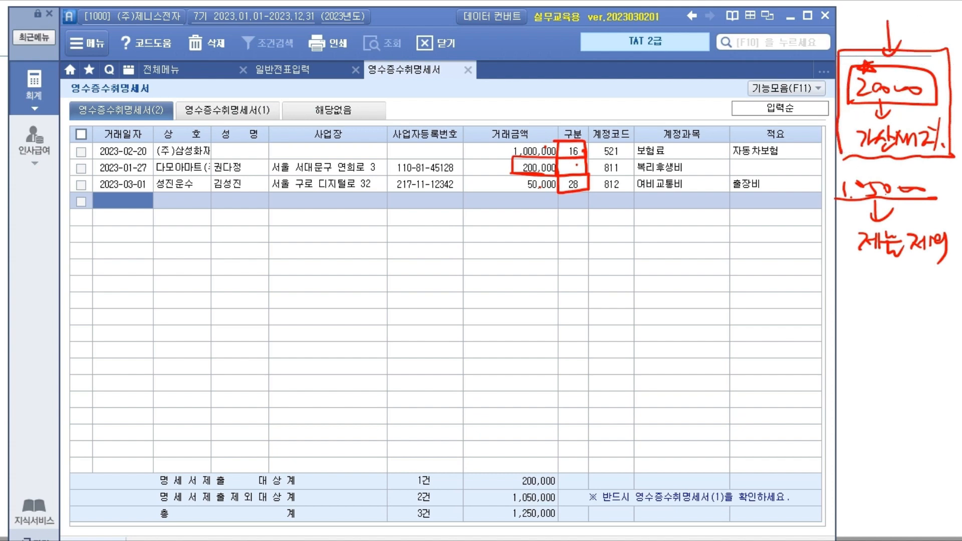
mouse_move(552, 163)
left_mouse_down()
mouse_move(519, 141)
mouse_move(525, 218)
mouse_move(552, 174)
left_mouse_up()
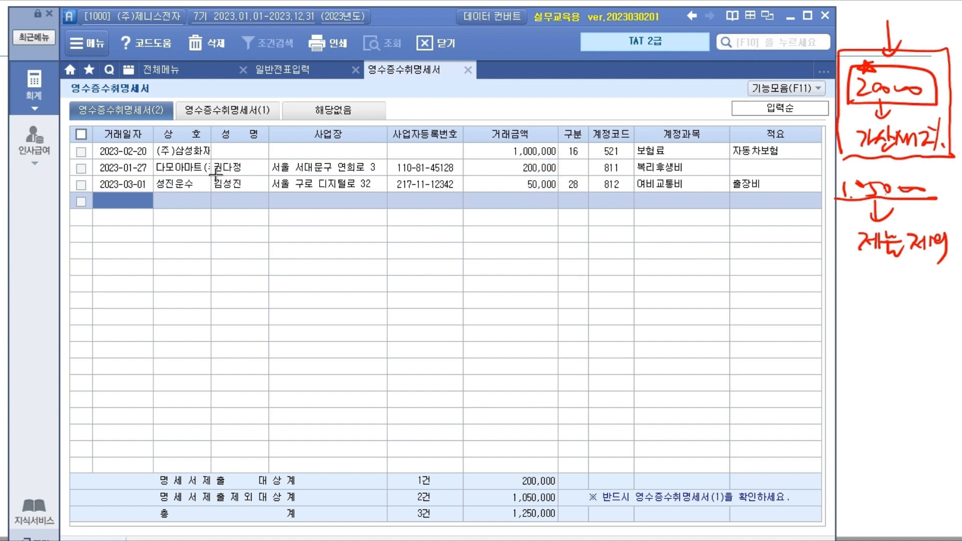
- Load 명세서(2) data into 영수증수취명세서(1), showing 택시운송용역 1건 50,000
left_click(267, 114)
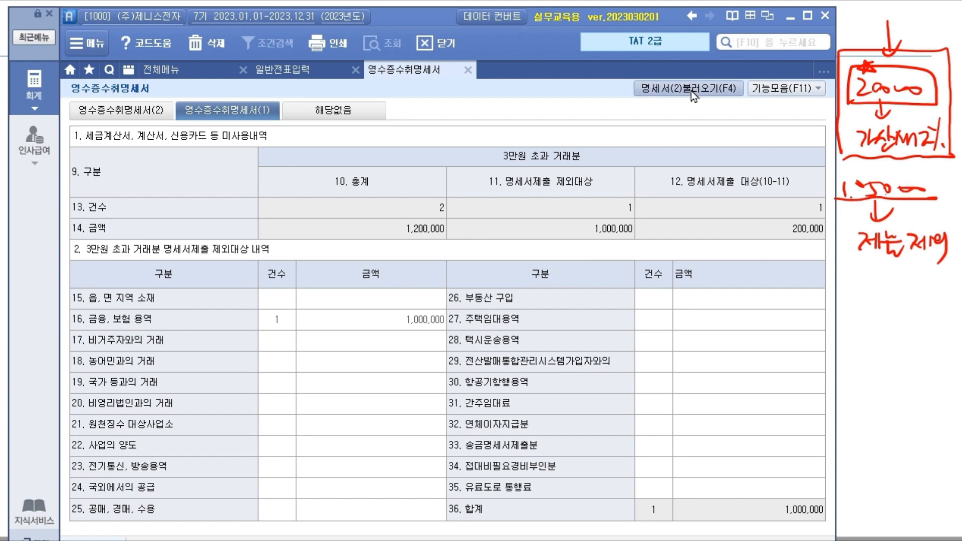
left_click(704, 89)
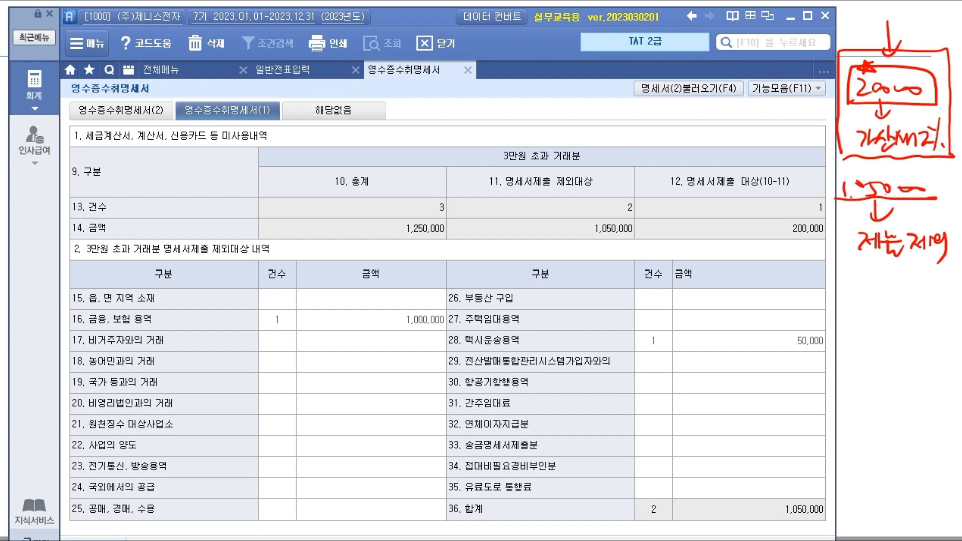
mouse_move(838, 199)
left_mouse_down()
mouse_move(854, 172)
mouse_move(938, 201)
left_mouse_up()
mouse_move(851, 220)
left_mouse_down()
mouse_move(852, 262)
mouse_move(941, 261)
mouse_move(946, 220)
left_mouse_up()
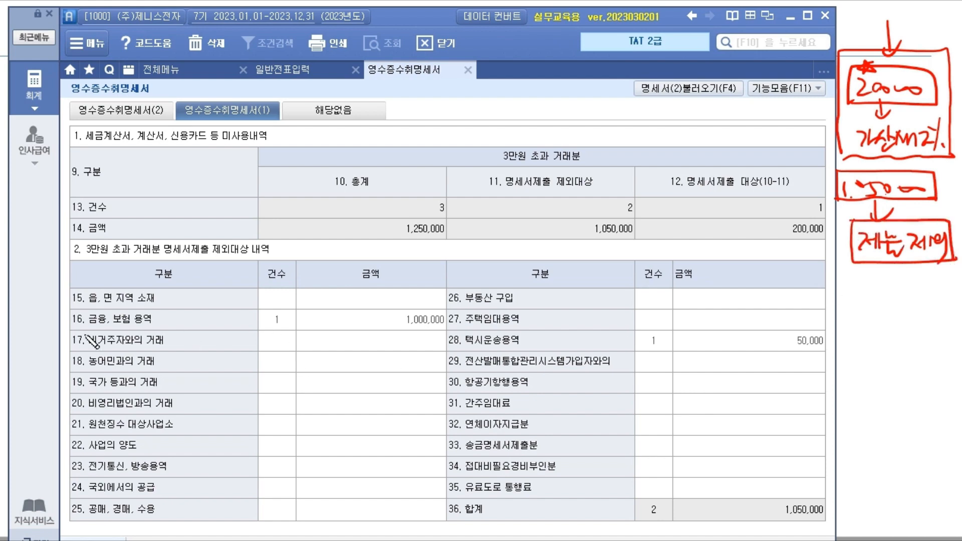
left_click_drag(68, 328, 445, 329)
mouse_move(301, 332)
left_mouse_down()
mouse_move(273, 307)
mouse_move(293, 334)
left_mouse_up()
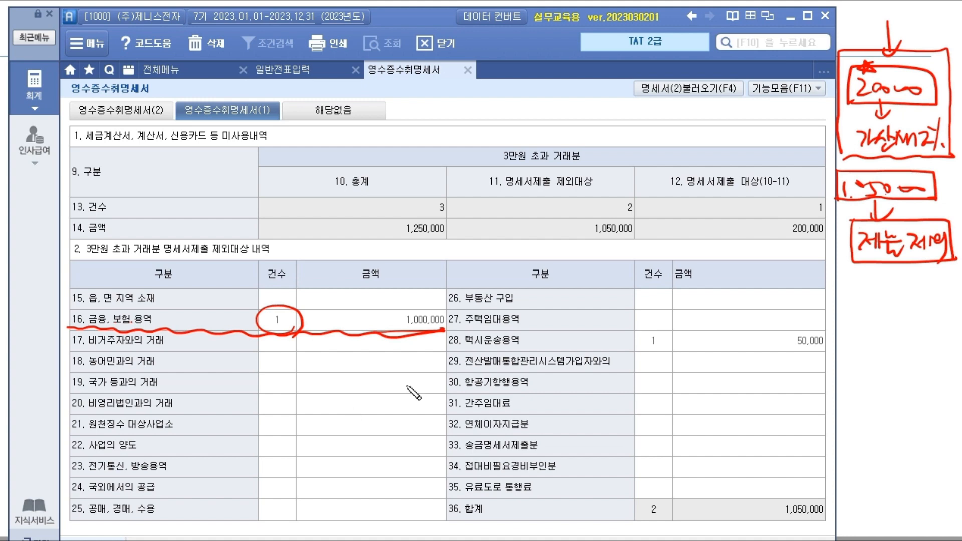
- Annotate the 명세서제출 제외대상 column as carrying no penalty tax
left_click_drag(445, 197, 647, 193)
left_click(553, 171)
left_click(564, 170)
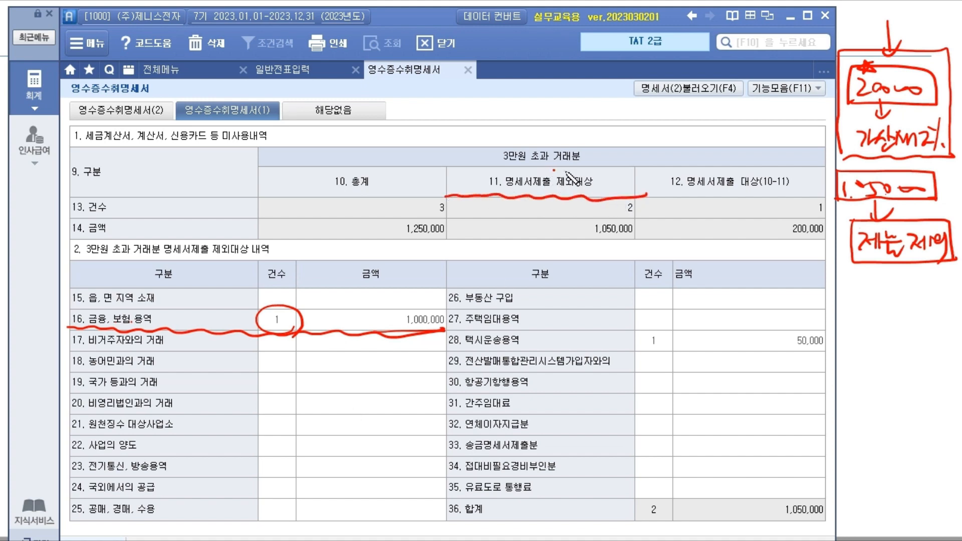
mouse_move(496, 159)
left_mouse_down()
mouse_move(596, 161)
mouse_move(489, 148)
mouse_move(499, 164)
left_mouse_up()
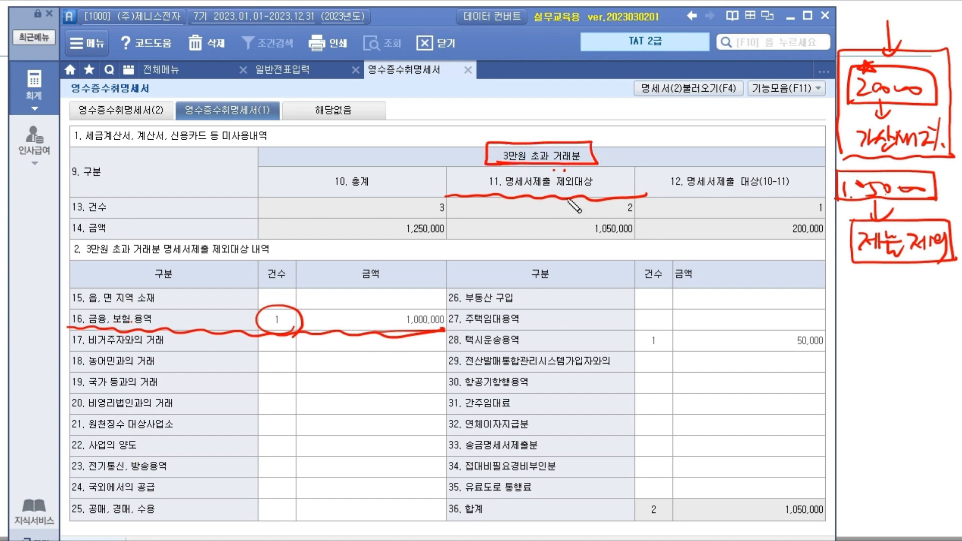
mouse_move(526, 198)
left_mouse_down()
mouse_move(526, 217)
mouse_move(570, 225)
left_mouse_up()
left_click_drag(498, 225, 506, 234)
left_click_drag(517, 220, 520, 231)
left_click_drag(525, 224, 535, 232)
left_click_drag(530, 233, 539, 237)
left_click_drag(544, 227, 558, 237)
left_click_drag(558, 224, 571, 240)
- Annotate the 명세서제출 대상 column's 200,000 as subject to 가산세, then clear the drawings
left_click_drag(642, 194, 822, 193)
mouse_move(719, 200)
left_mouse_down()
mouse_move(719, 212)
mouse_move(726, 205)
left_mouse_up()
left_click_drag(697, 219, 716, 231)
left_click_drag(717, 224, 722, 229)
left_click_drag(725, 223, 736, 230)
left_click_drag(730, 226, 744, 232)
left_click_drag(748, 224, 758, 232)
mouse_move(763, 213)
left_mouse_down()
mouse_move(764, 233)
mouse_move(780, 236)
left_mouse_up()
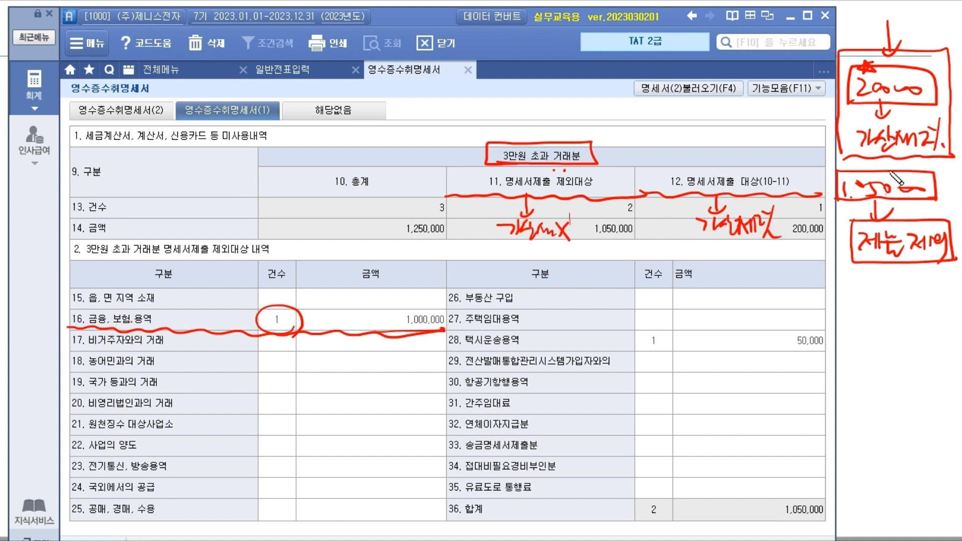
left_click_drag(857, 110, 863, 111)
left_click_drag(794, 233, 824, 232)
mouse_move(172, 437)
left_mouse_down()
mouse_move(797, 343)
mouse_move(86, 419)
left_mouse_up()
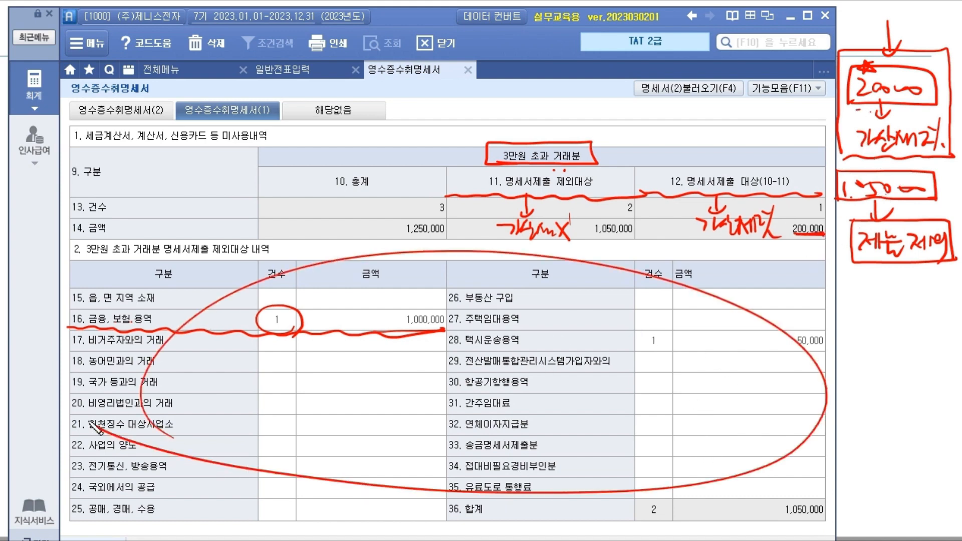
mouse_move(558, 196)
left_mouse_down()
mouse_move(437, 376)
mouse_move(477, 381)
left_mouse_up()
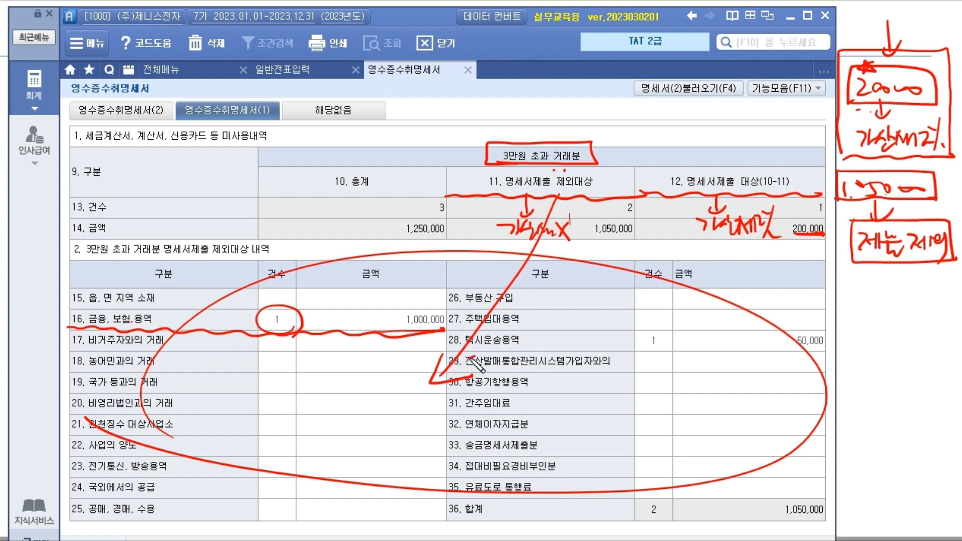
mouse_move(644, 168)
left_mouse_down()
mouse_move(646, 195)
mouse_move(822, 165)
mouse_move(818, 196)
left_mouse_up()
mouse_move(689, 190)
left_mouse_down()
mouse_move(691, 215)
mouse_move(785, 175)
left_mouse_up()
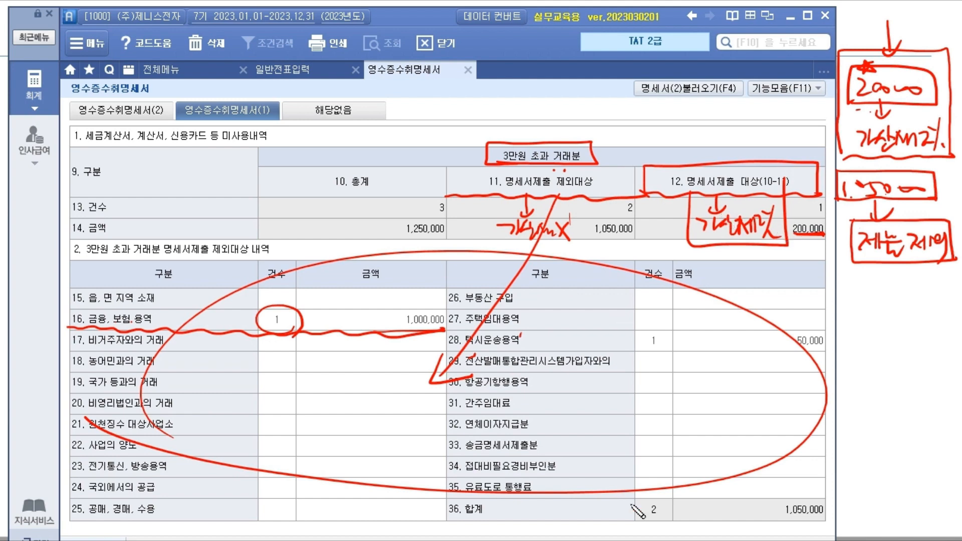
key("e")
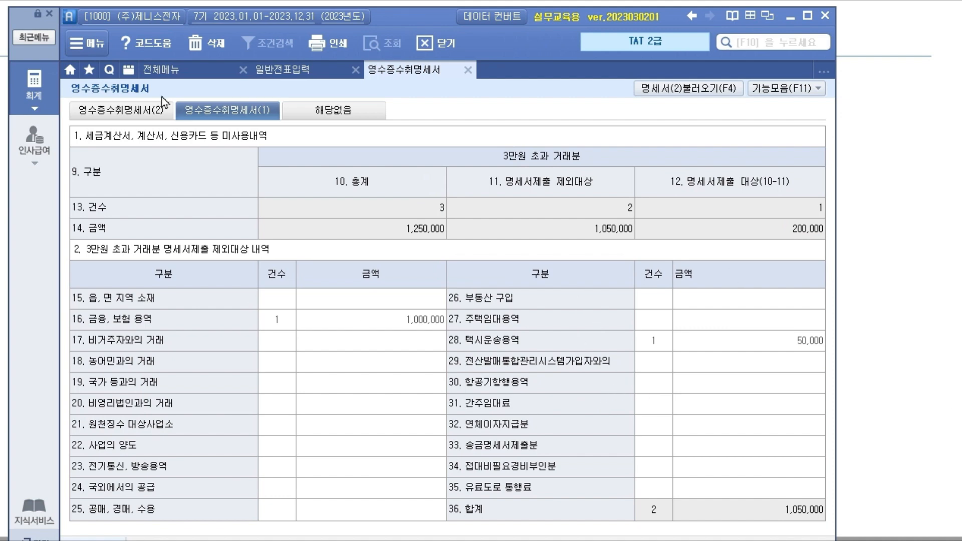
- Return to the 영수증수취명세서(2) list and select the taxi receipt row
left_click(149, 113)
left_click(236, 111)
left_click(159, 111)
left_click(208, 111)
left_click(145, 113)
left_click(185, 114)
left_click(159, 115)
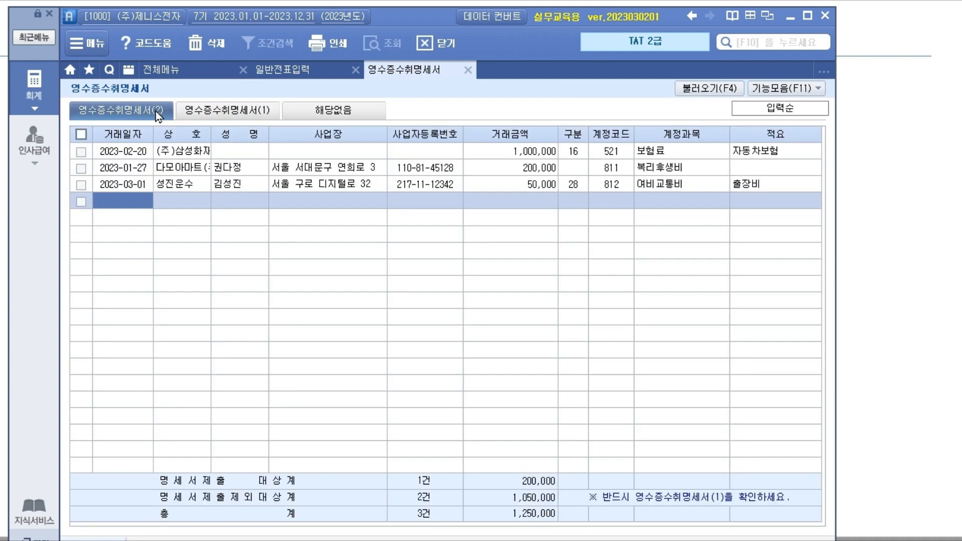
left_click(362, 182)
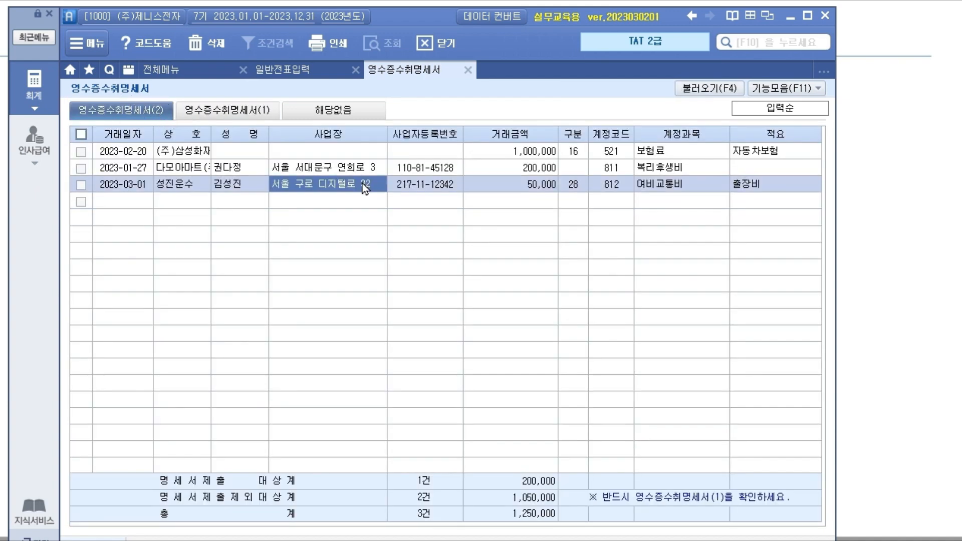
- Close the statement with saving, close 일반전표입력, and go back to the slides
key("Escape")
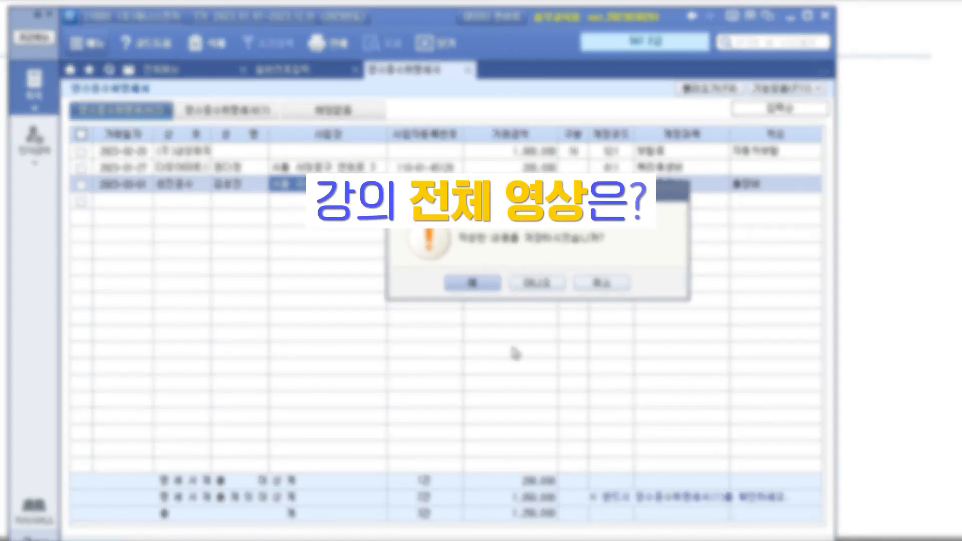
left_click(572, 282)
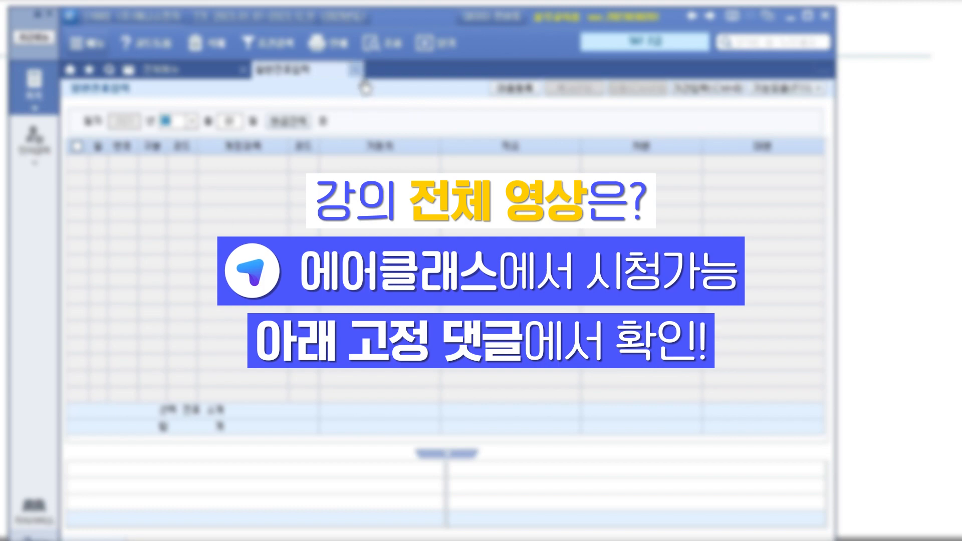
left_click(356, 70)
left_click(852, 539)
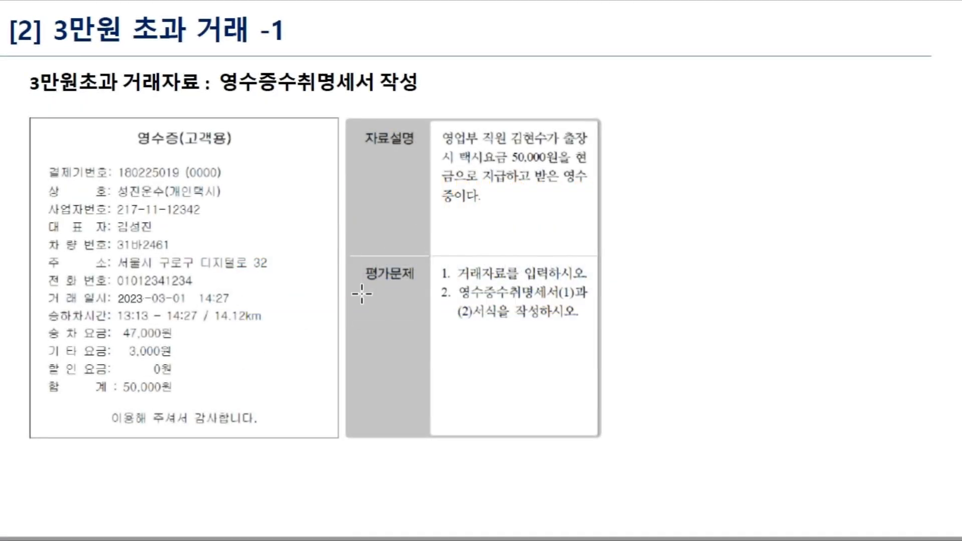
- Scroll past the -1 answer page to the '3만원 초과 거래 -2' slide
scroll(242, 329, "down", 10)
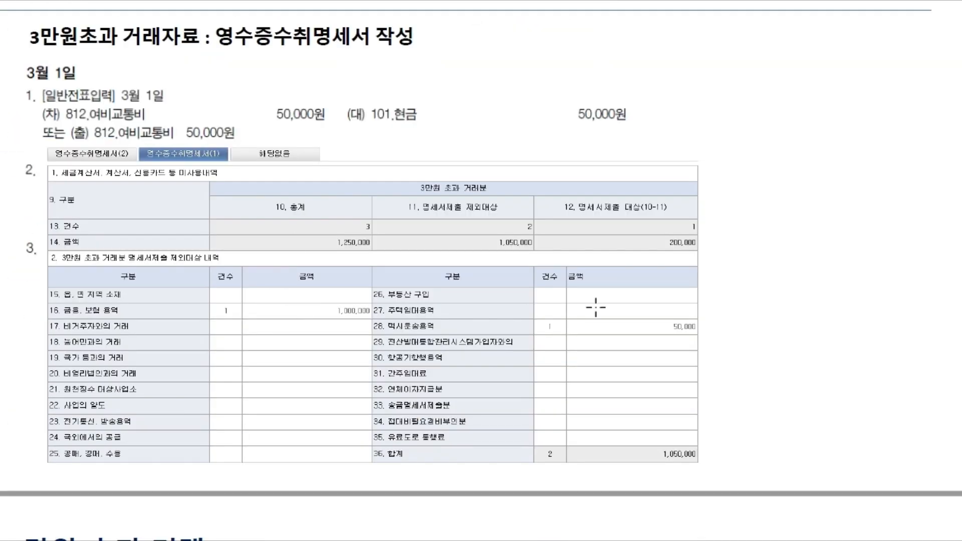
scroll(431, 287, "down", 10)
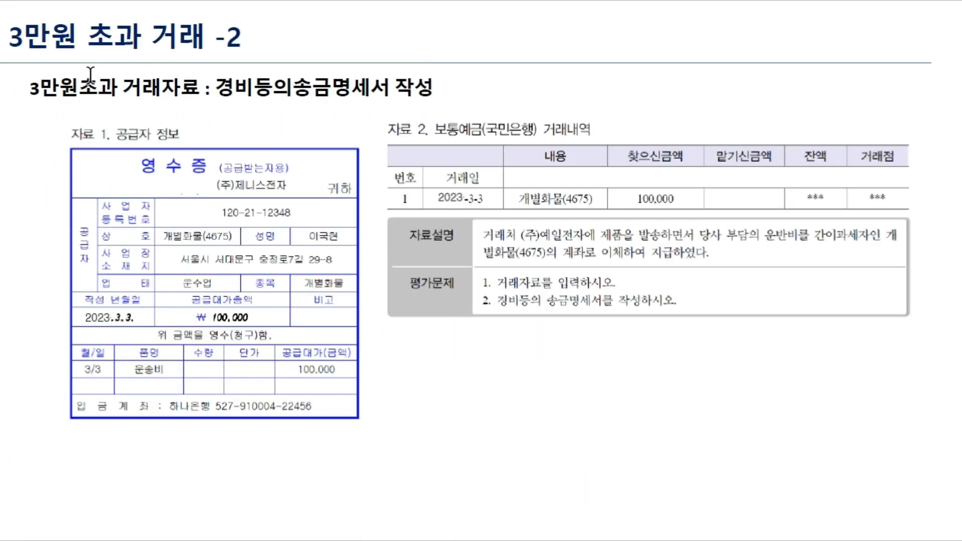
scroll(283, 390, "up", 10)
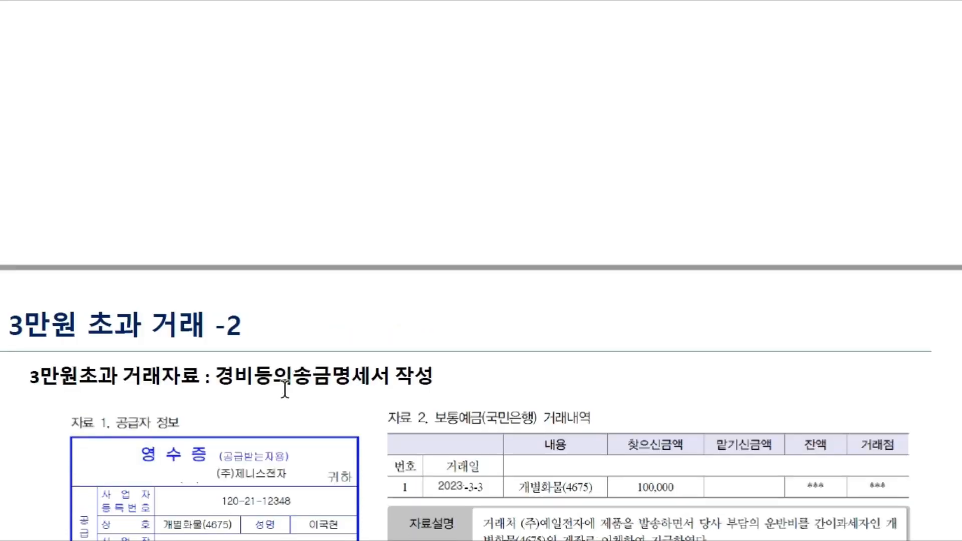
scroll(279, 373, "down", 3)
scroll(278, 374, "down", 8)
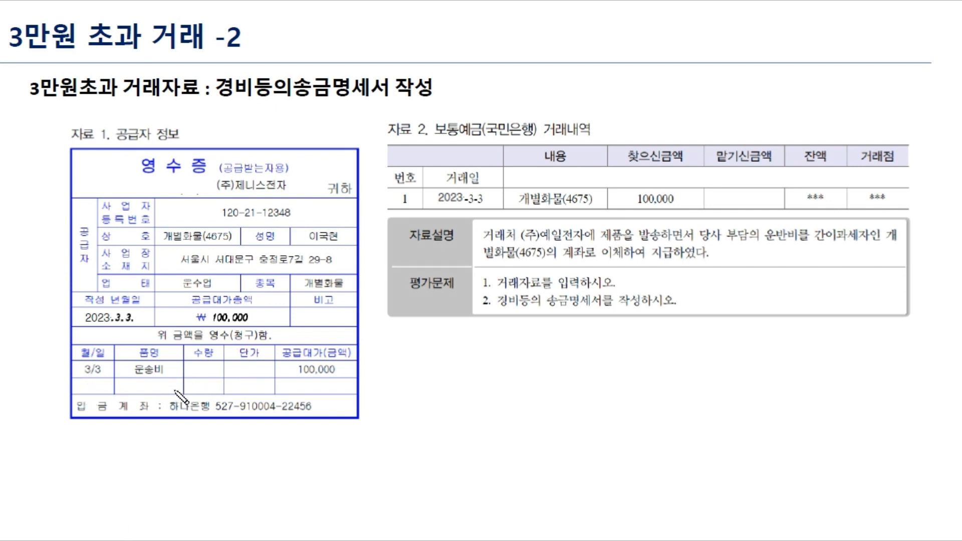
- Underline 개별화물 and 운송비 on the receipt with a note, then clear the marks
left_click_drag(132, 376, 175, 378)
left_click_drag(163, 243, 240, 245)
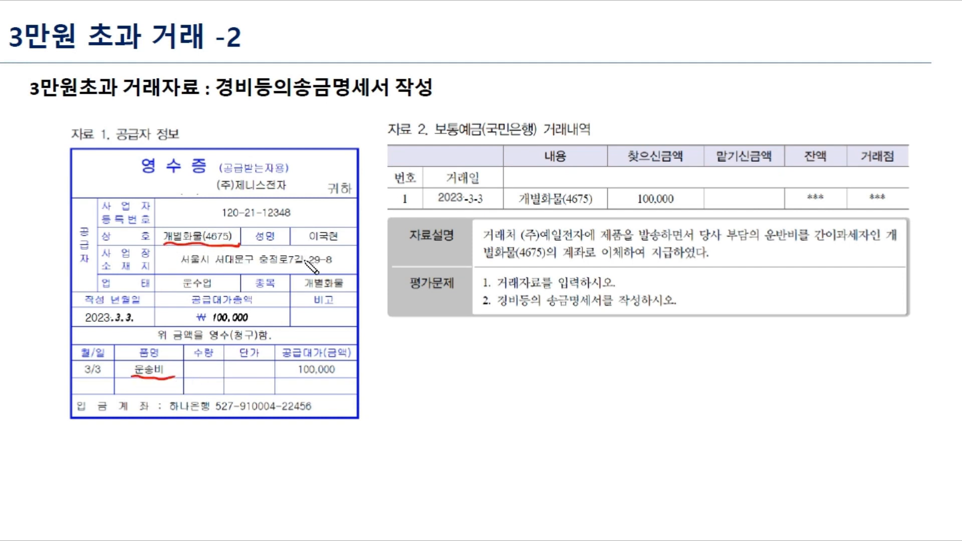
mouse_move(153, 371)
left_mouse_down()
mouse_move(150, 396)
mouse_move(178, 465)
left_mouse_up()
mouse_move(228, 447)
left_mouse_down()
mouse_move(292, 453)
mouse_move(240, 454)
mouse_move(281, 462)
left_mouse_up()
left_click_drag(227, 464, 296, 430)
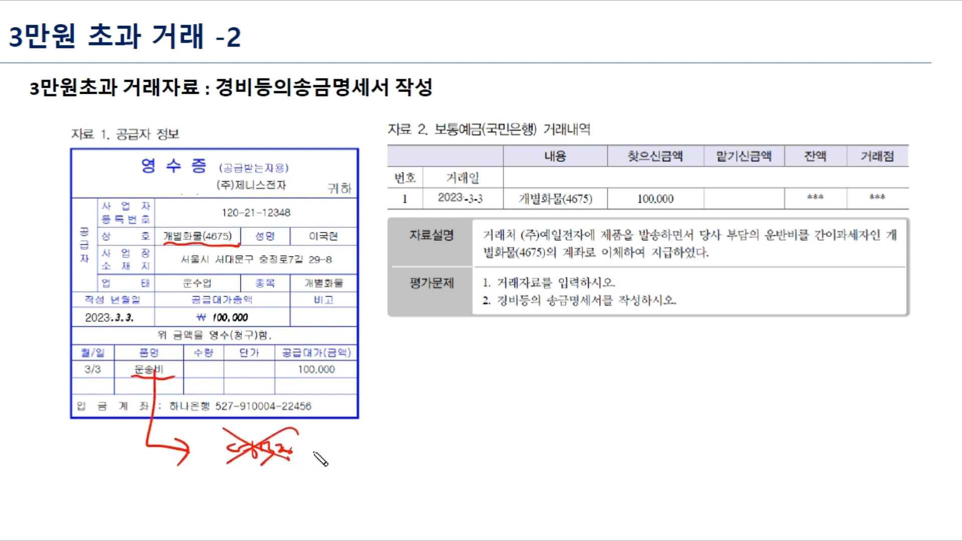
key("e")
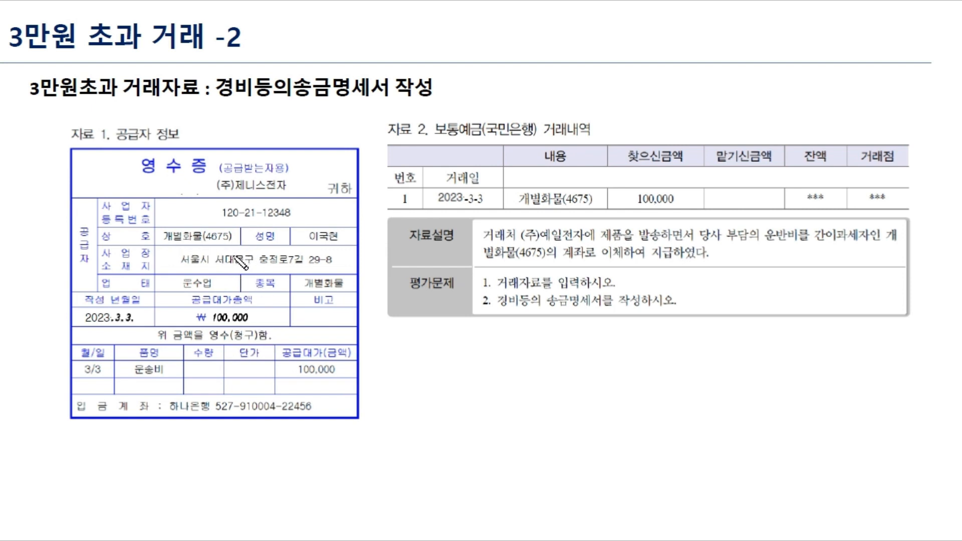
- Underline ₩ 100,000 and 영수증, highlight the deposit account line, and add an arc with a check
left_click_drag(195, 324, 270, 323)
left_click_drag(134, 175, 217, 173)
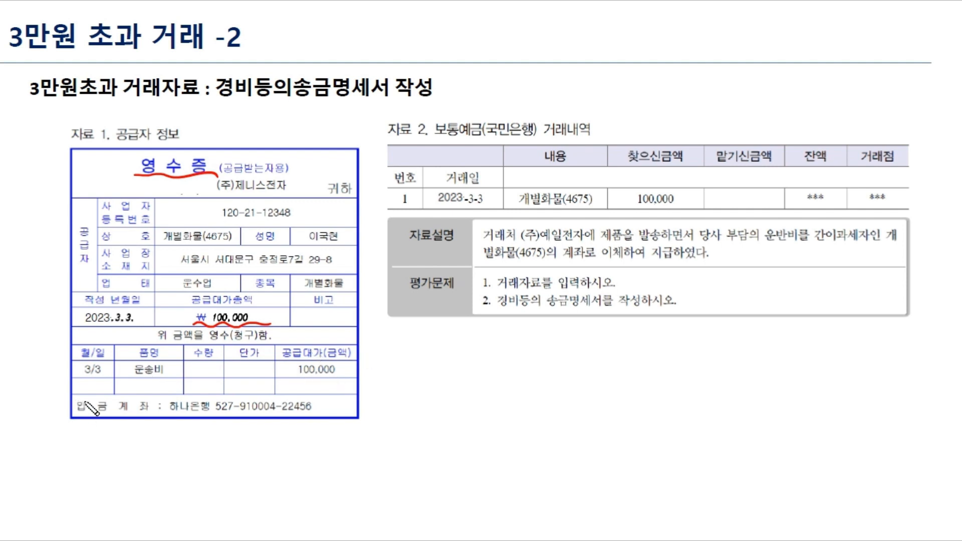
left_click_drag(75, 406, 338, 406)
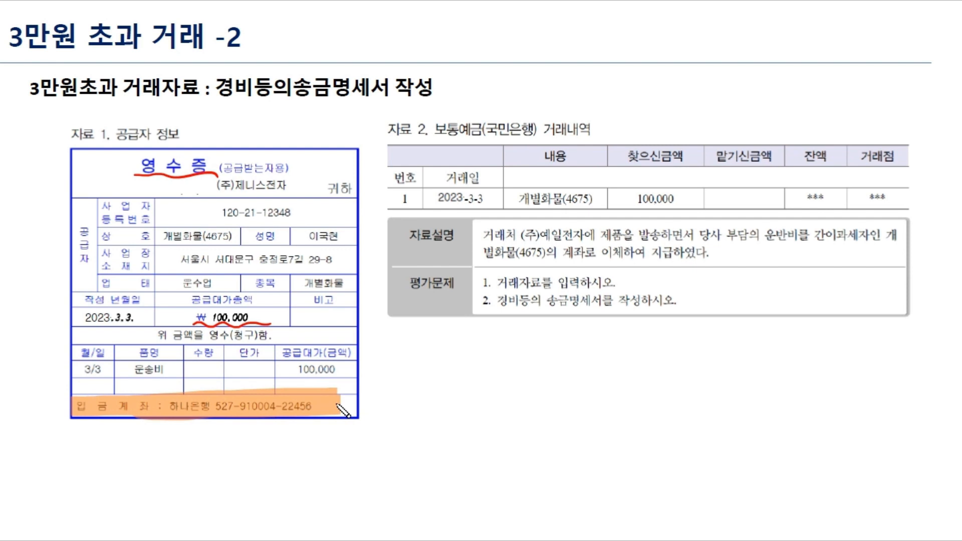
mouse_move(357, 477)
left_mouse_down()
mouse_move(623, 456)
mouse_move(511, 445)
mouse_move(377, 454)
mouse_move(623, 459)
mouse_move(393, 451)
mouse_move(361, 471)
left_mouse_up()
left_click_drag(469, 386, 516, 385)
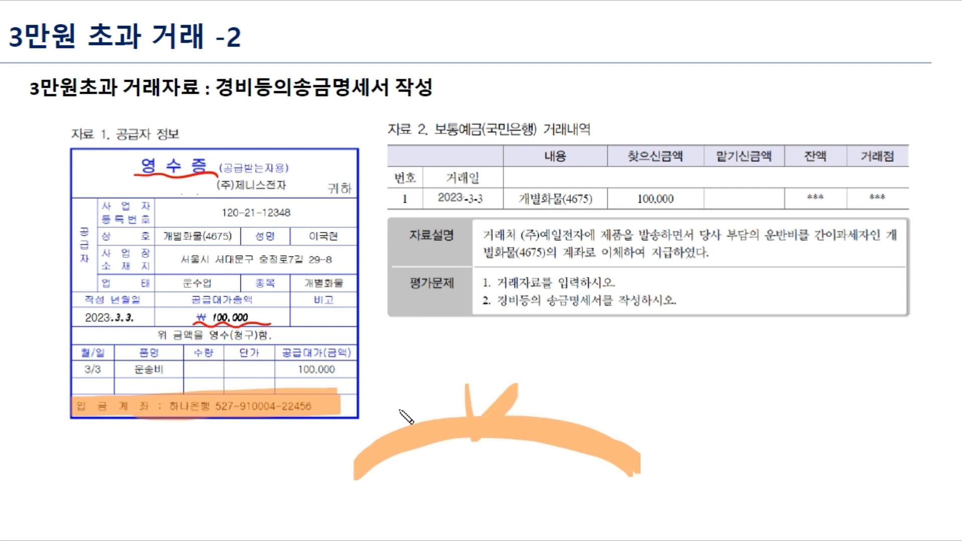
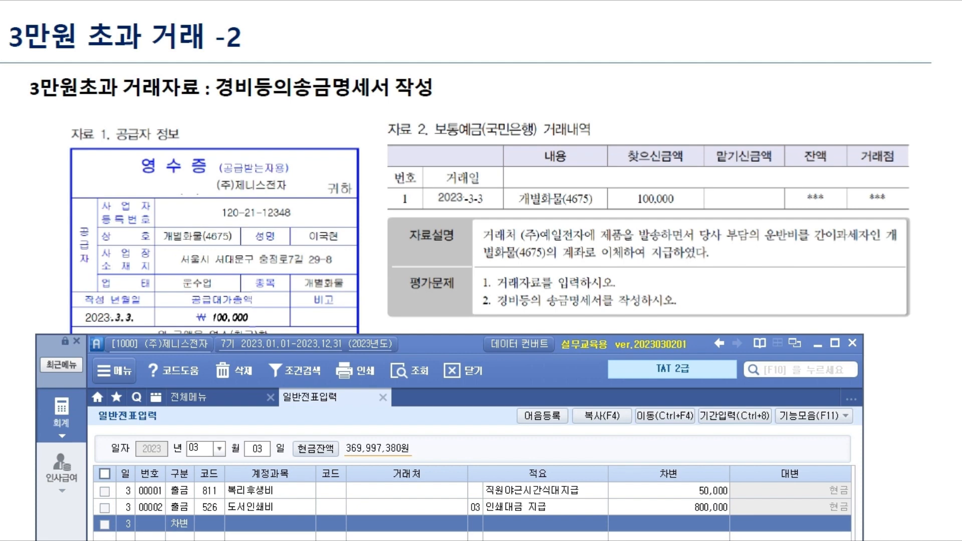
- Start a new debit line below entries 00001 and 00002 in the 2023-03-03 journal
left_click(201, 526)
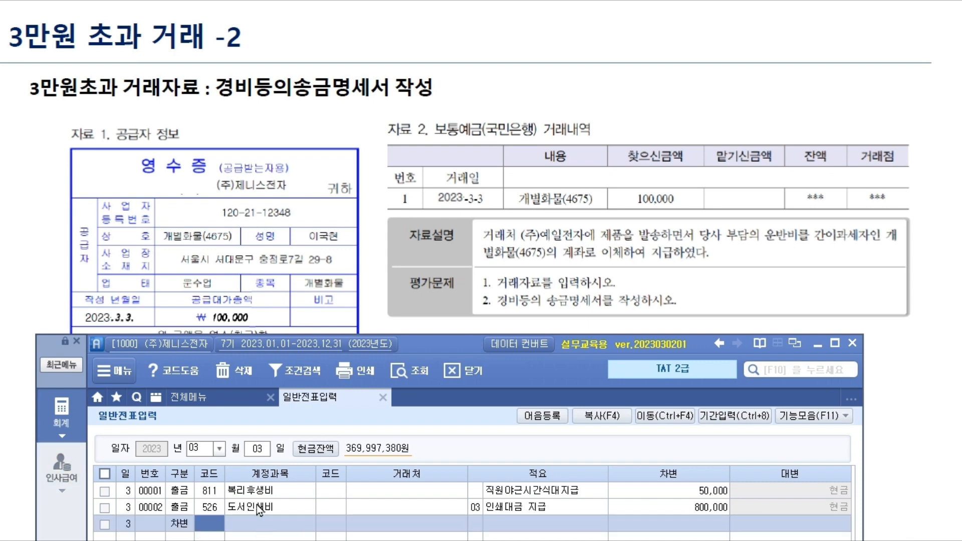
- Debit 824 운반비 for 100,000, found through the F2 account lookup
key("F2")
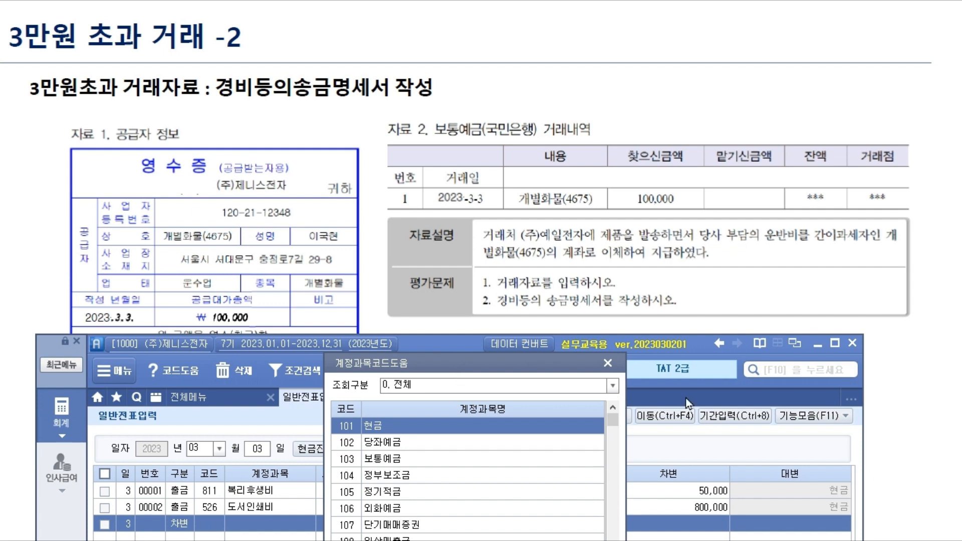
type("운반")
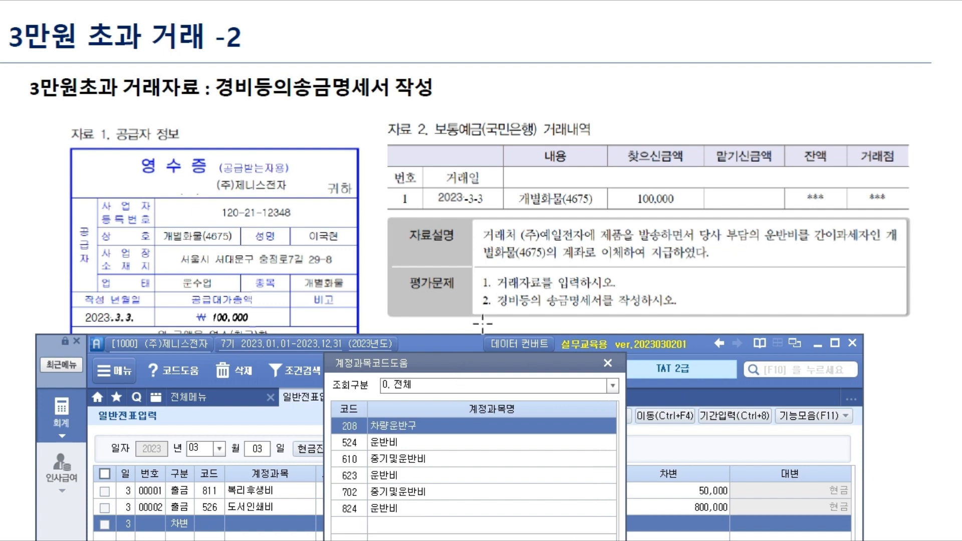
left_click(424, 507)
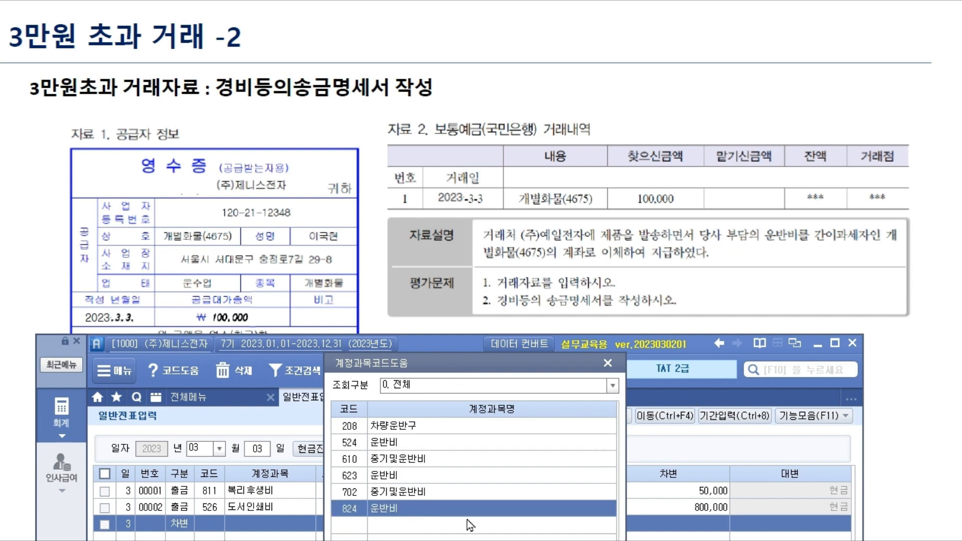
key("Return")
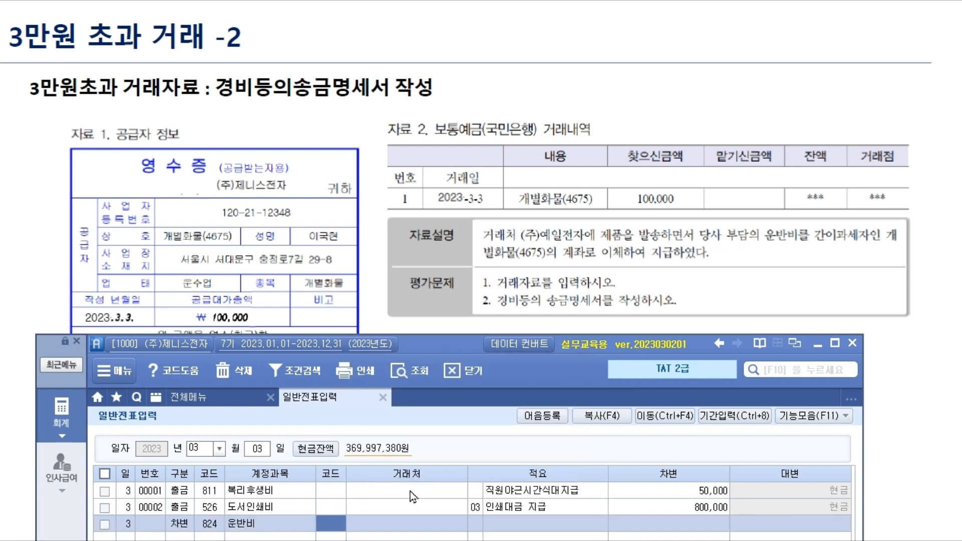
key("Return")
key("Return")
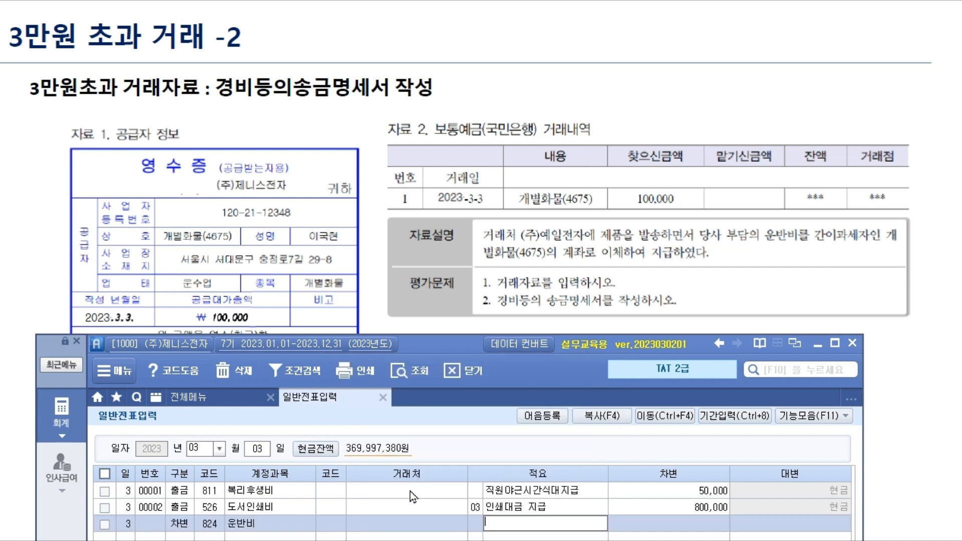
type("1000000")
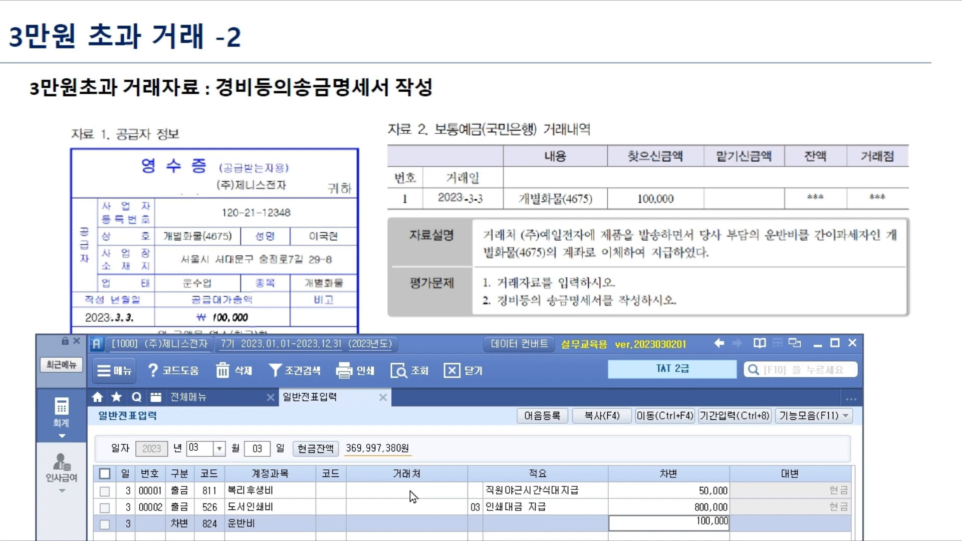
key("Return")
- Credit 103 보통예금 for 100,000 with trading partner 98000 국민은행(보통)
left_click_drag(454, 345, 483, 233)
type("4")
key("Return")
type("103")
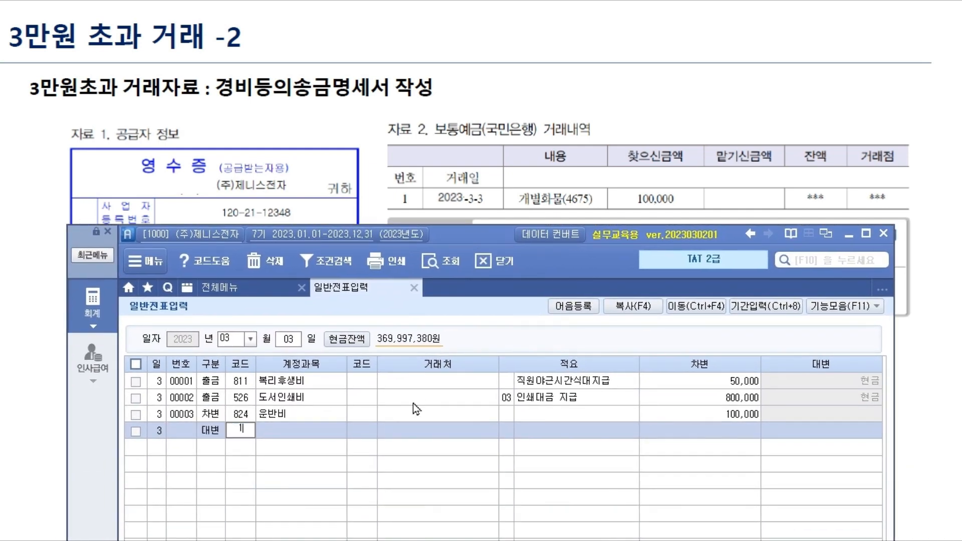
key("Return")
key("F2")
type("국민")
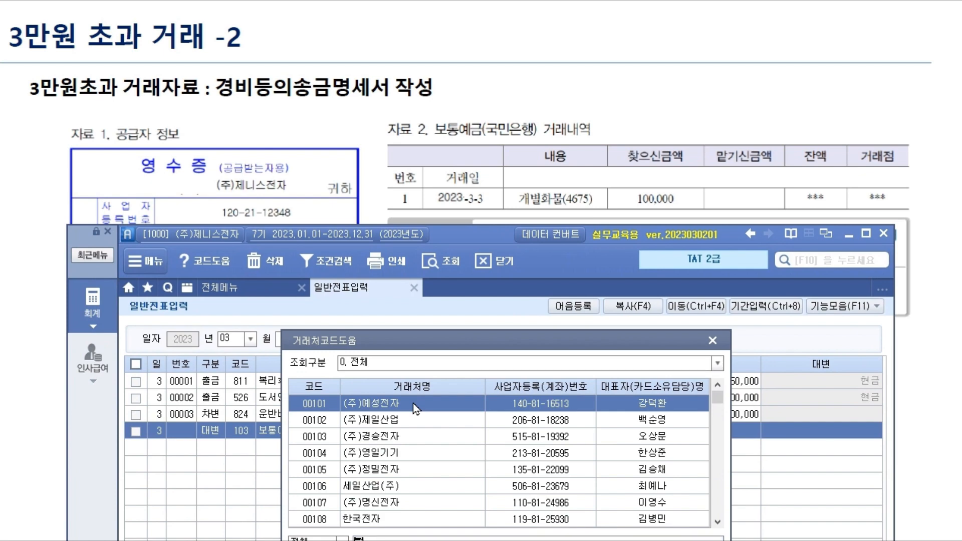
key("Return")
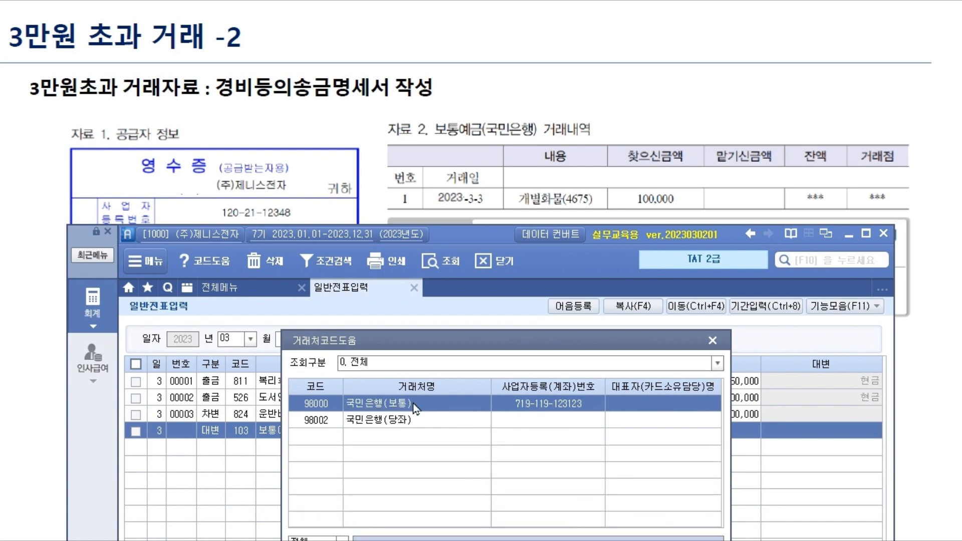
key("Return")
key("Return")
key("Return")
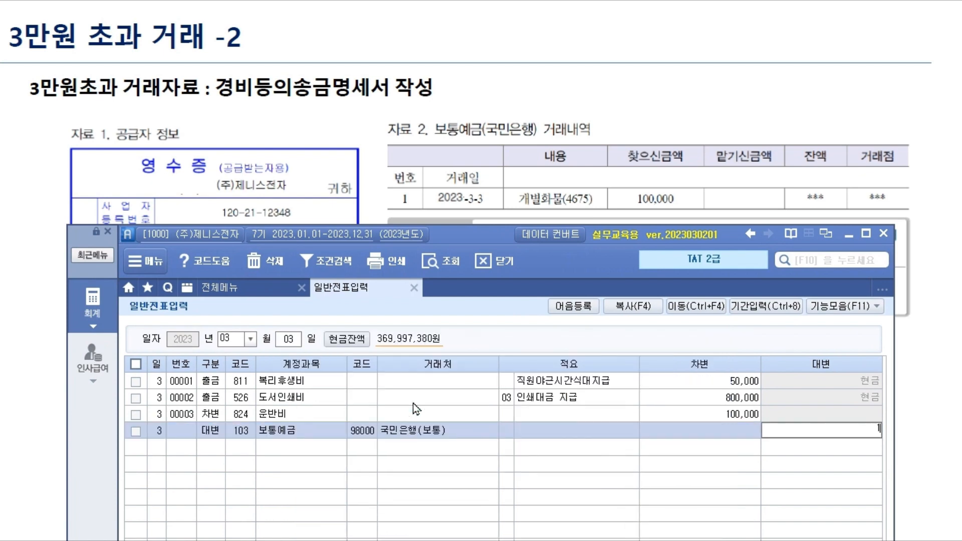
key("Return")
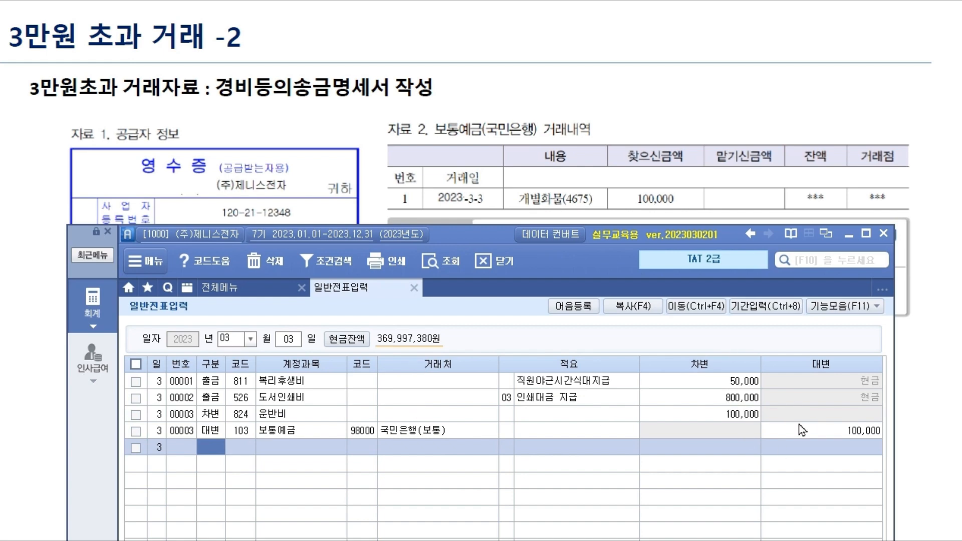
- Check entry 00003's 100,000 debit and credit lines, then bring up 경비등송금명세서
left_click(772, 432)
left_click(738, 416)
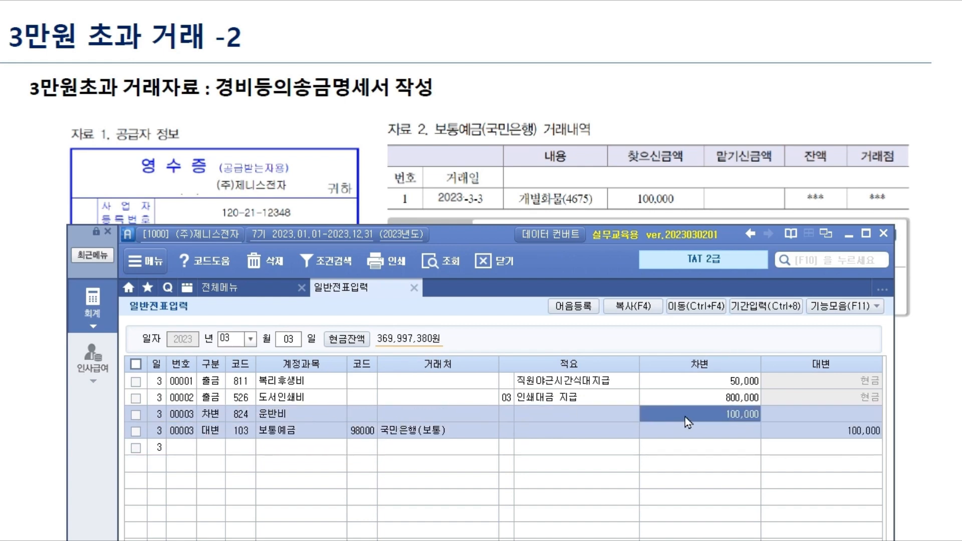
left_click(802, 432)
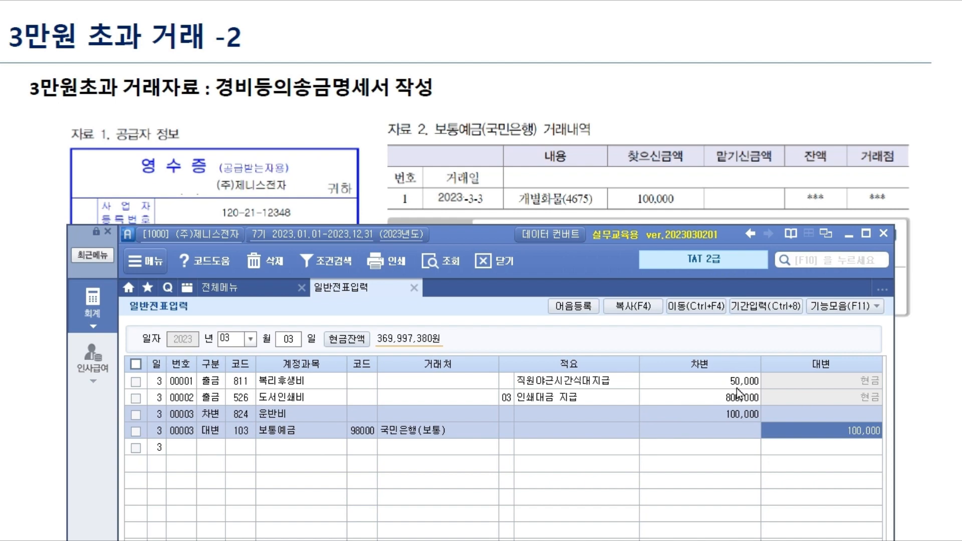
left_click(246, 292)
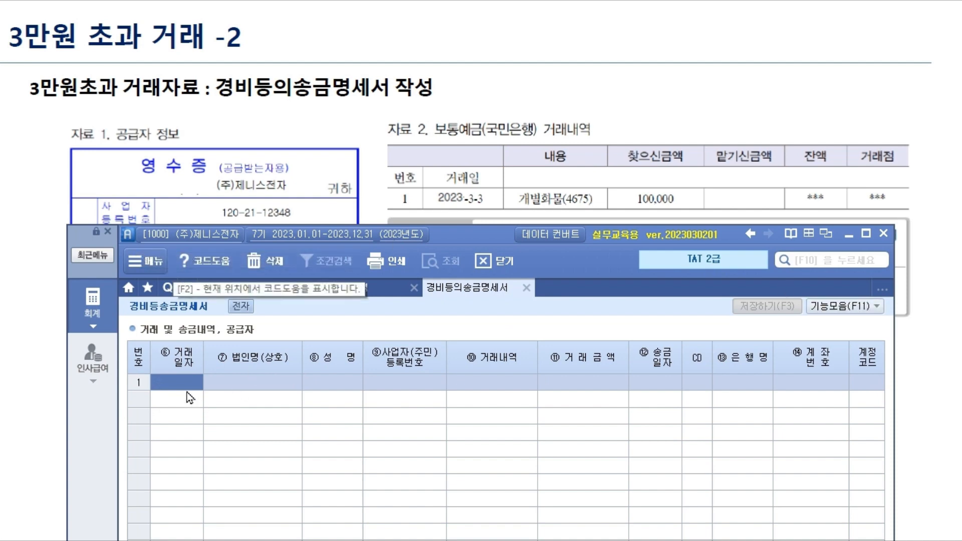
- Enter date 2023-03-03, supplier 개별화물(4675), its representative's name and business registration number
type("2023-03-03")
key("Return")
left_click_drag(491, 243, 482, 321)
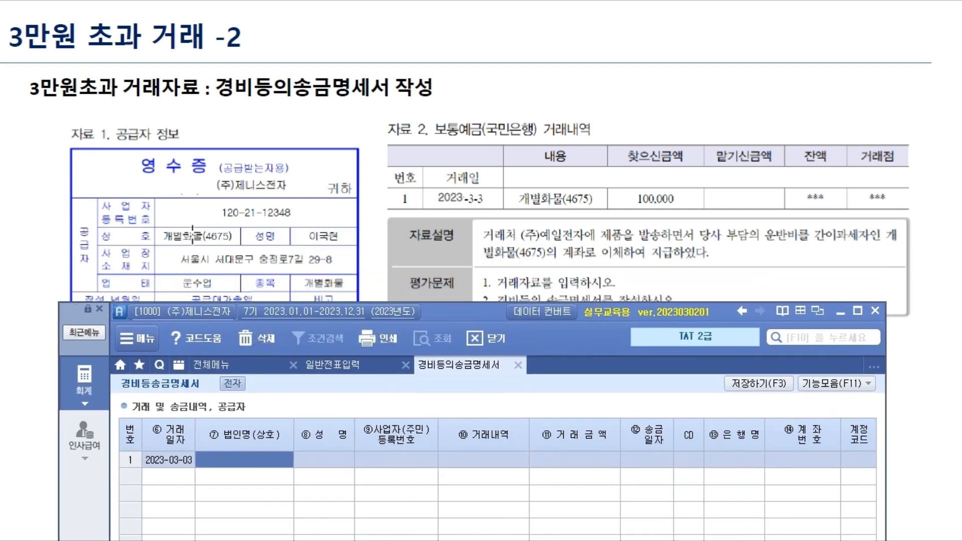
type("개별화")
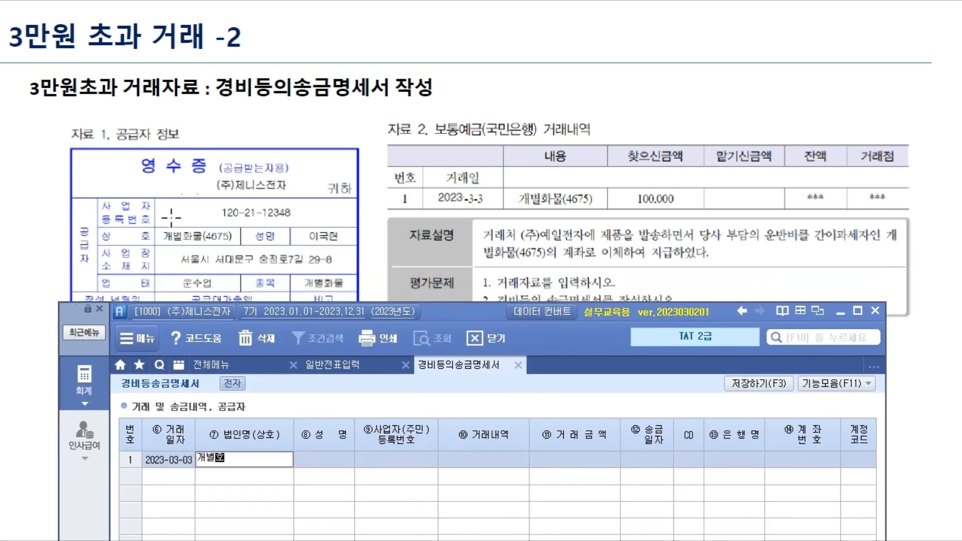
type("물(4675)")
key("Return")
key("Return")
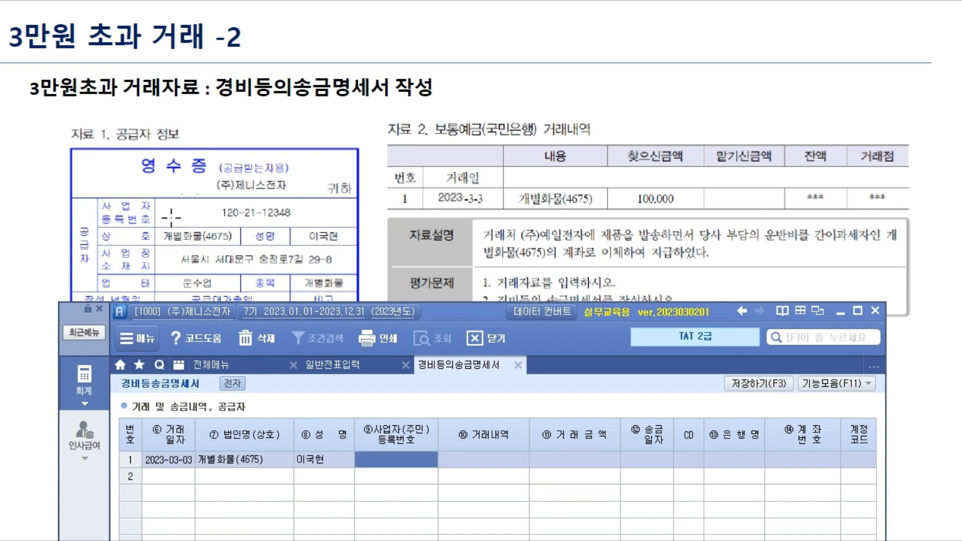
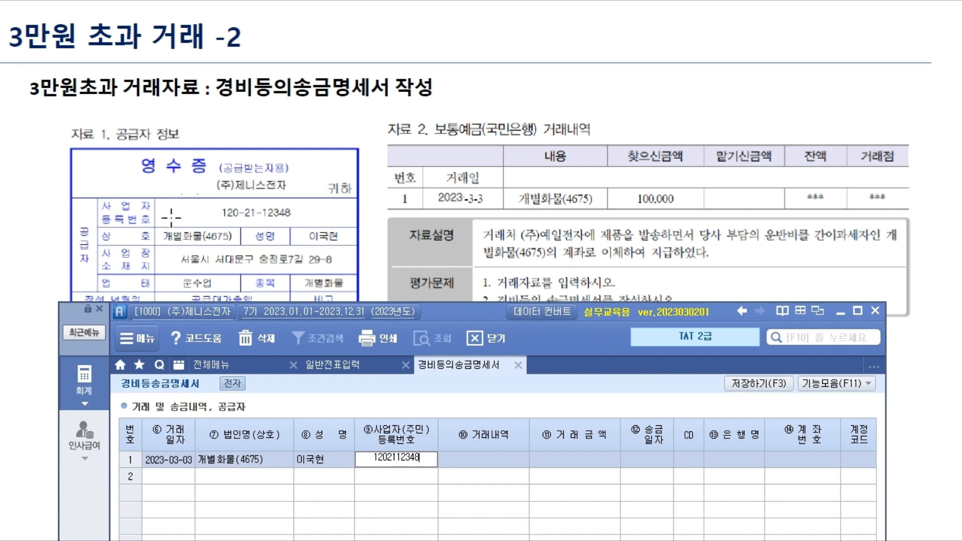
key("Return")
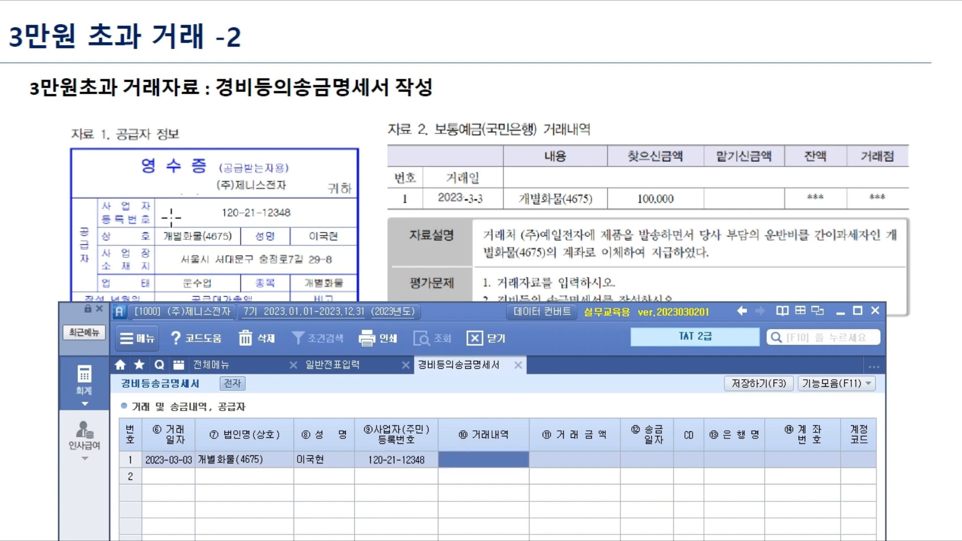
- Enter 운임 as the description with a transaction amount of 100,000
type("ㅇㄴ바")
key("BackSpace")
key("BackSpace")
key("BackSpace")
key("BackSpace")
type("우")
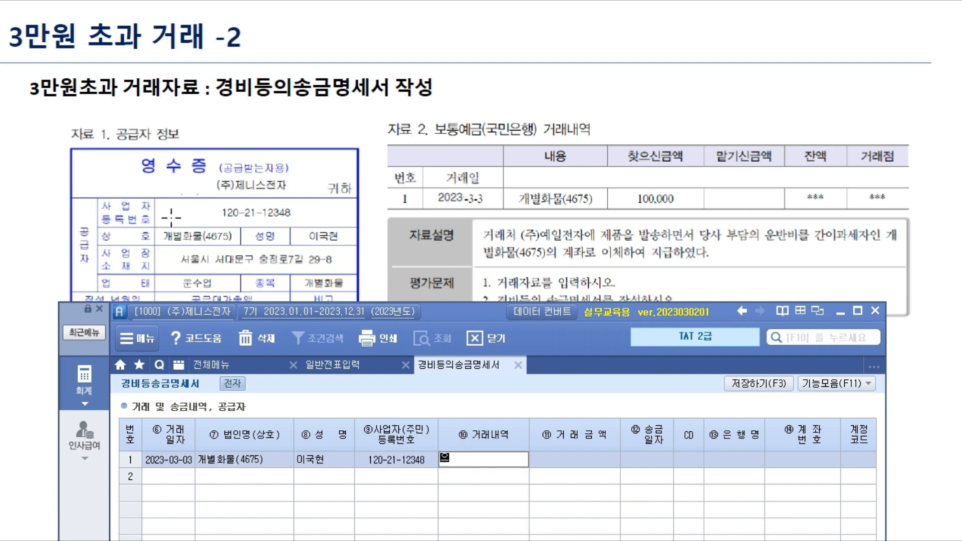
type("임")
key("Return")
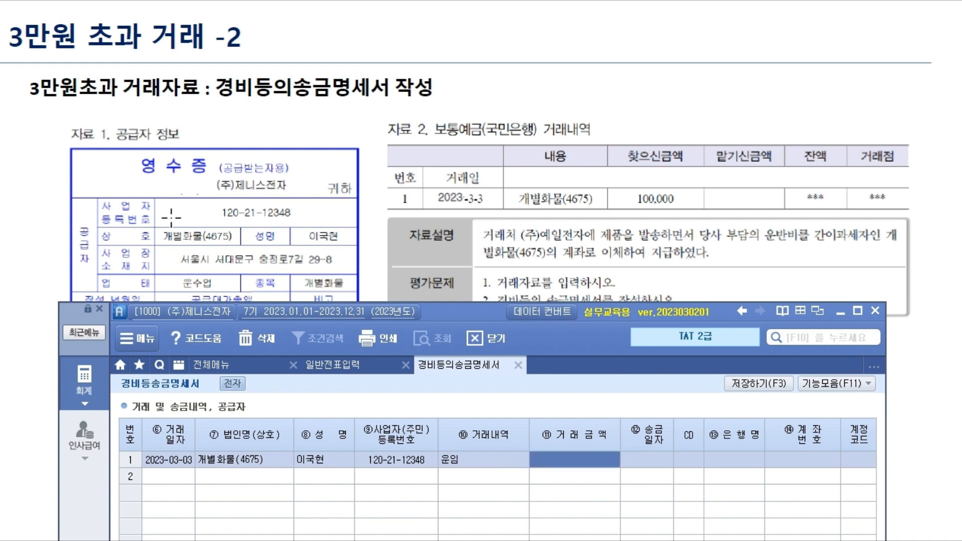
type("1000000")
key("Return")
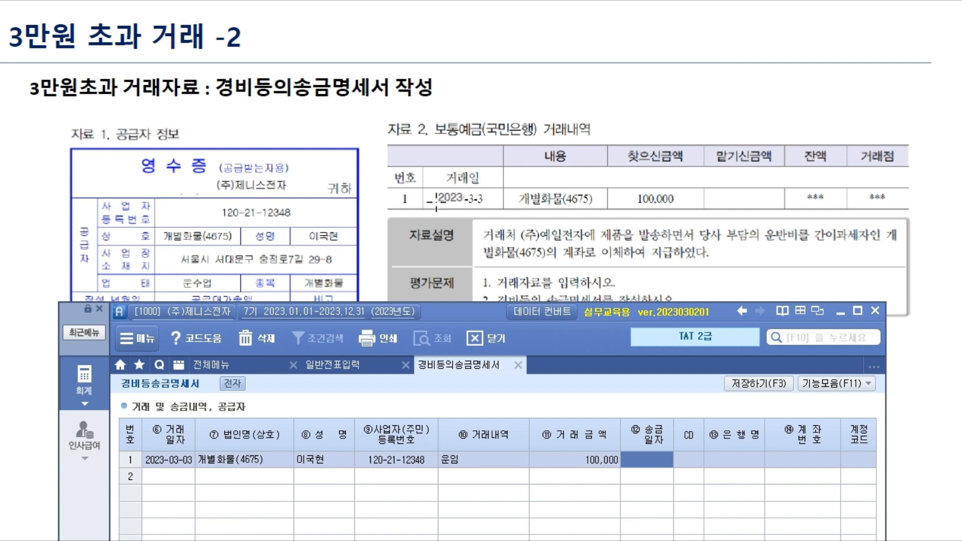
- Set the remittance date to 2023-03-03 and check the receipt on the reference slide
type("2023-03-03")
key("Return")
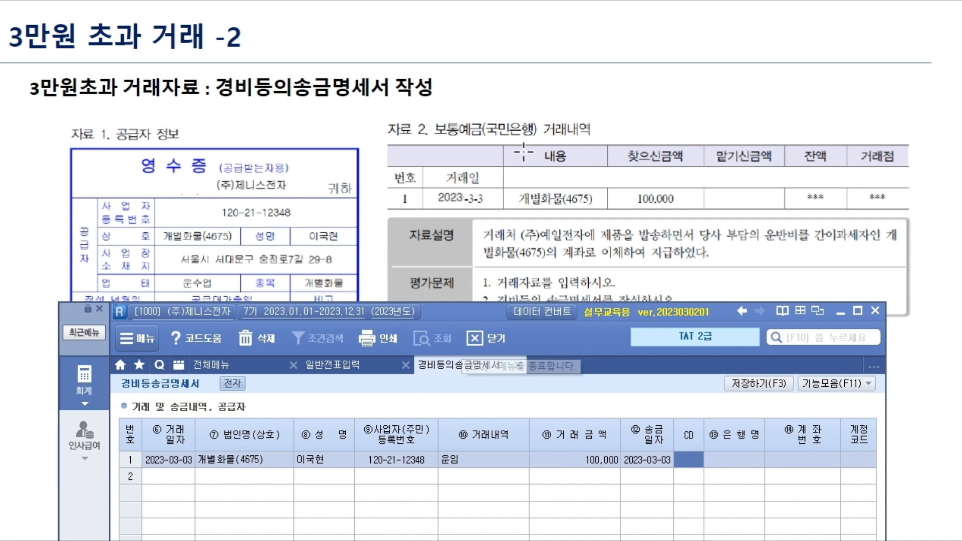
left_click_drag(453, 315, 426, 438)
left_click(222, 402)
left_click(623, 405)
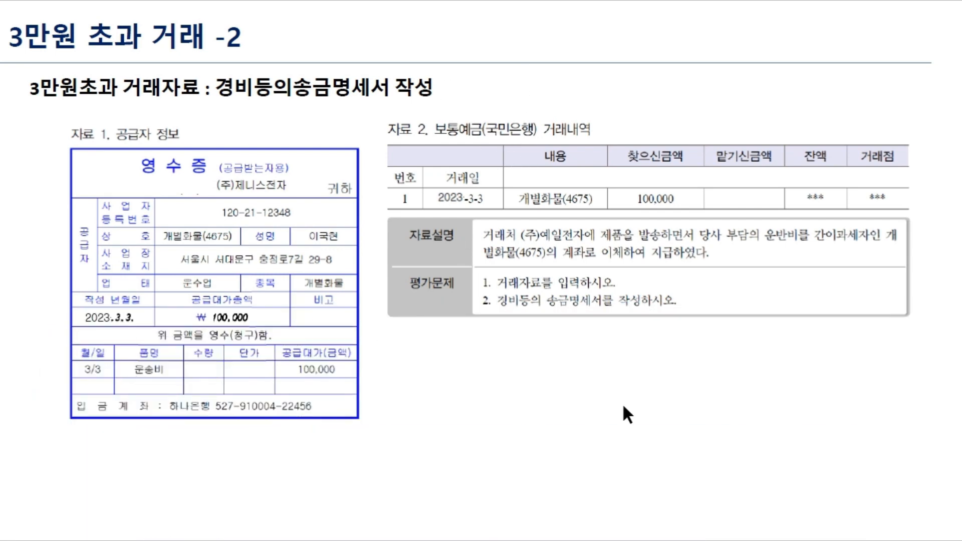
scroll(624, 407, "down", 3)
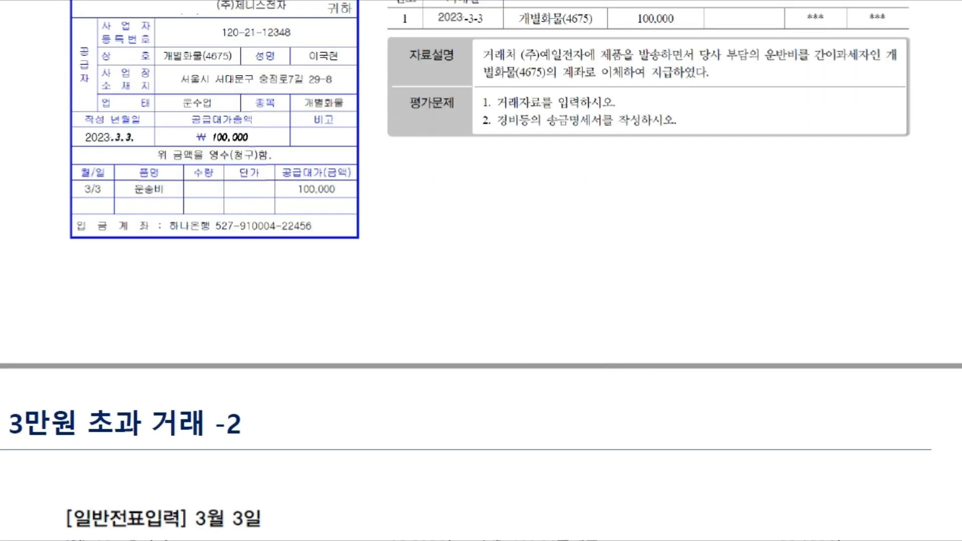
key("alt+Tab")
left_click_drag(459, 442, 449, 267)
- Choose 하나은행 as the bank, enter the payee's account number, and check rows 1 and 2
key("F2")
type("하나")
key("Return")
key("Return")
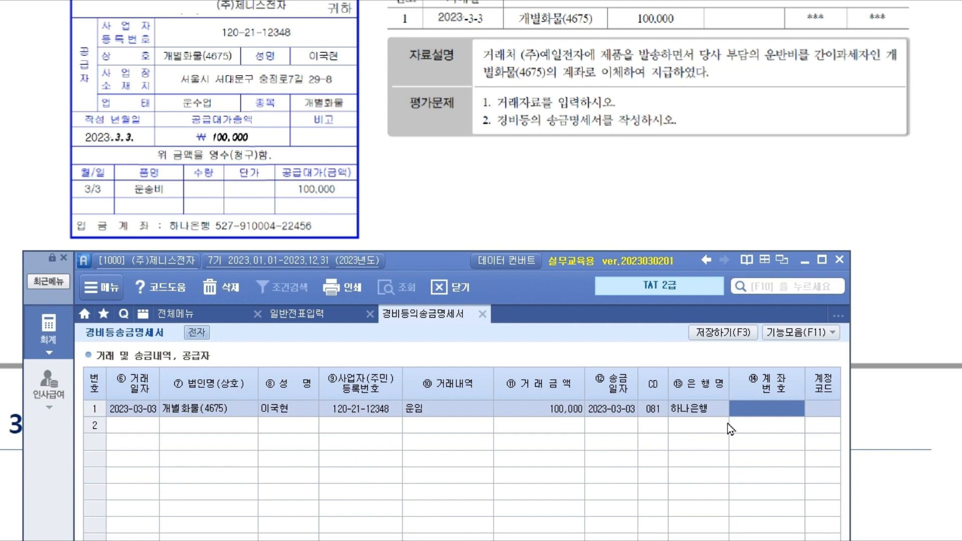
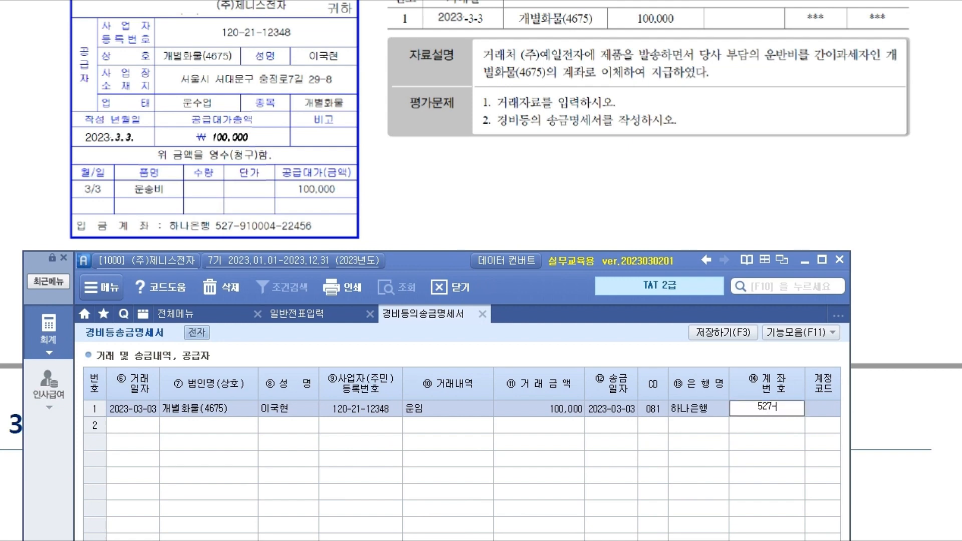
key("Return")
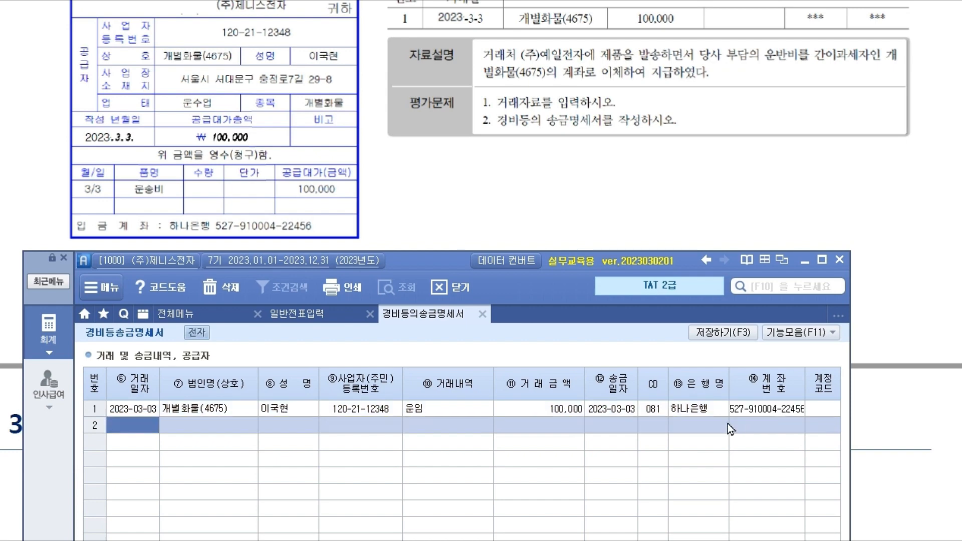
key("Up")
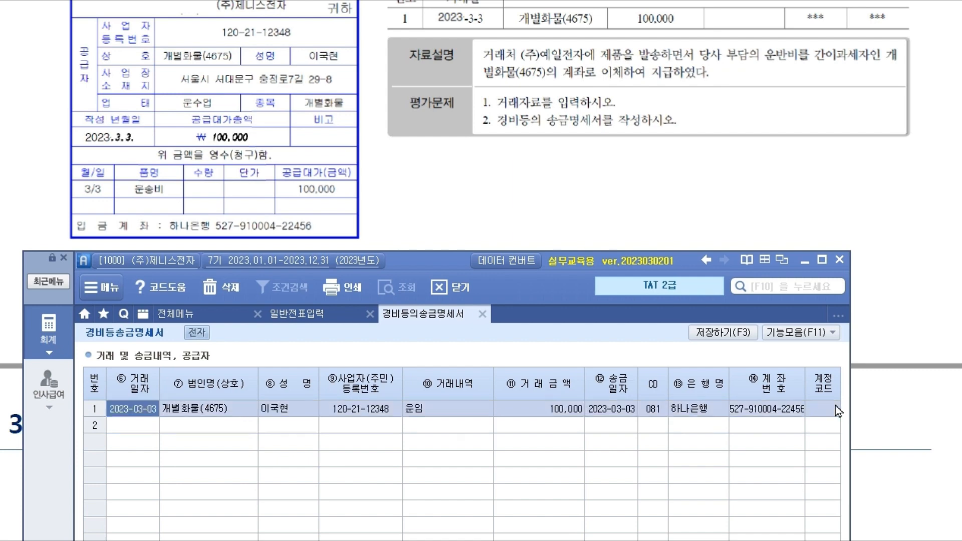
key("Down")
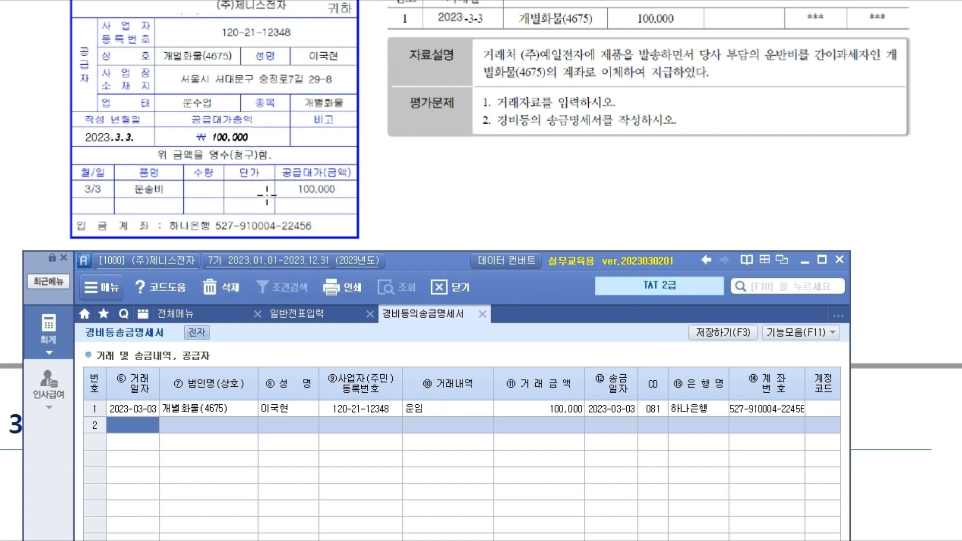
- Check row 1's 100,000 amount, then scroll the lesson down to the 98,500원 vehicle tax exercise
left_click(570, 411)
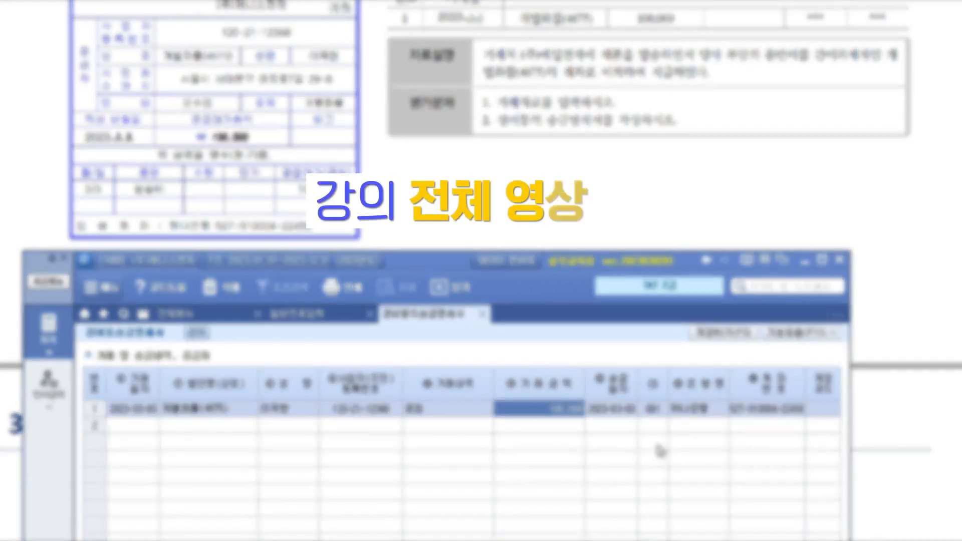
left_click(706, 424)
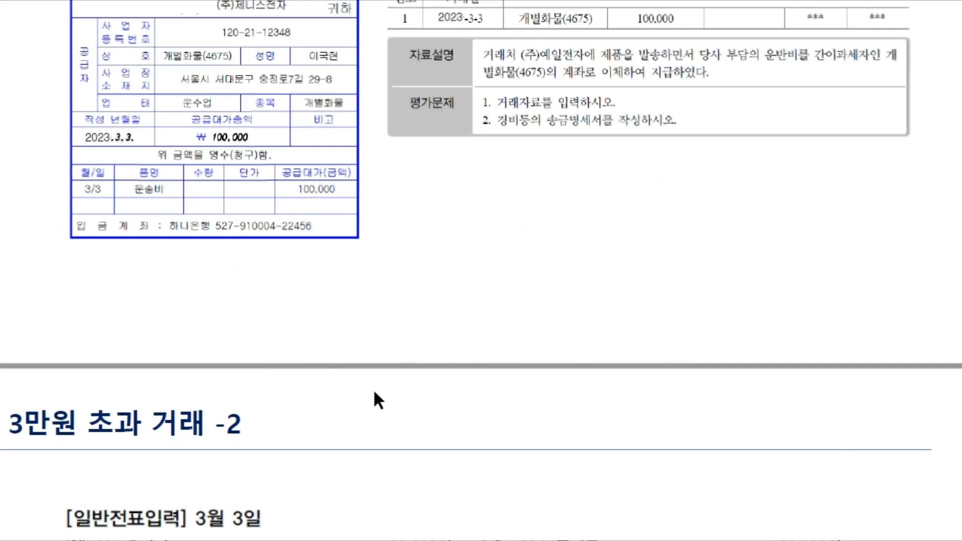
scroll(374, 389, "down", 3)
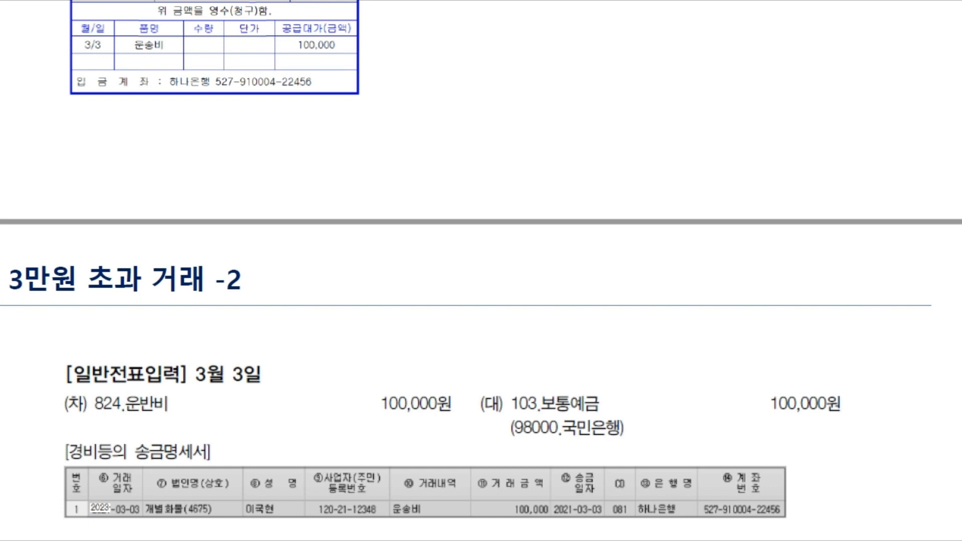
scroll(321, 331, "down", 5)
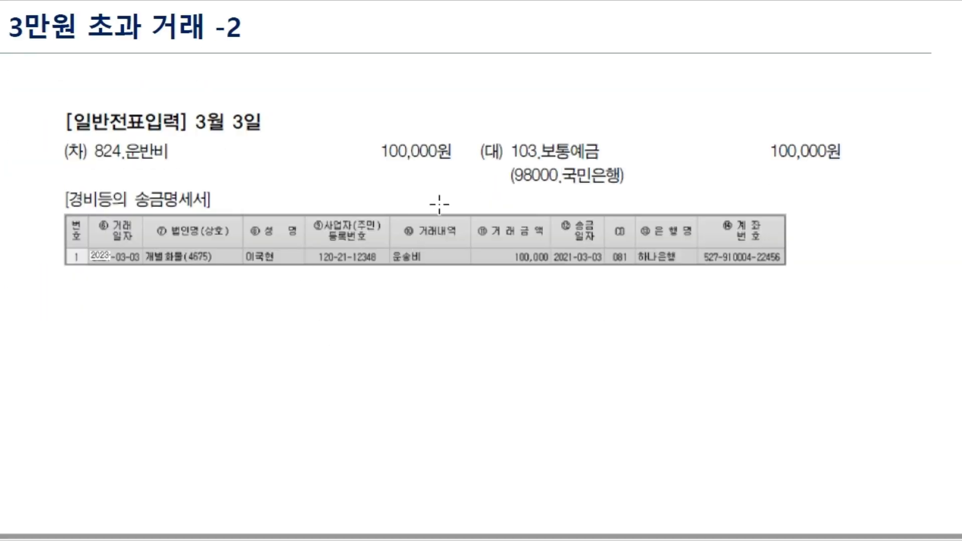
scroll(439, 204, "down", 10)
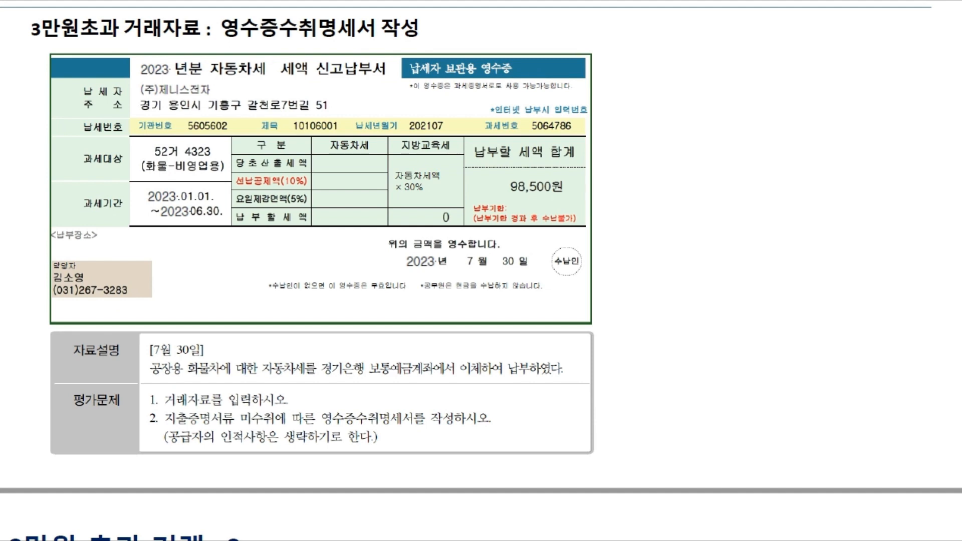
left_click_drag(521, 71, 520, 87)
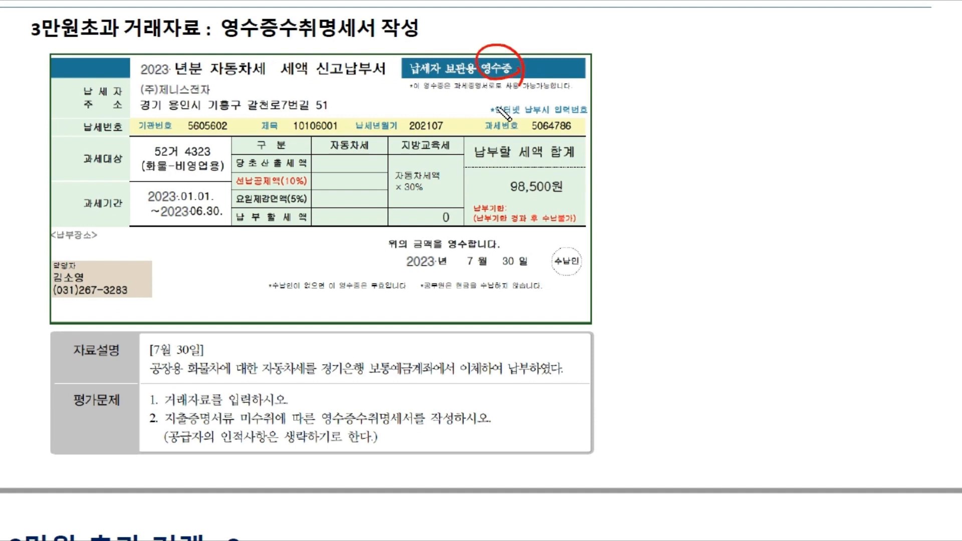
left_click_drag(501, 199, 578, 198)
left_click_drag(524, 62, 598, 142)
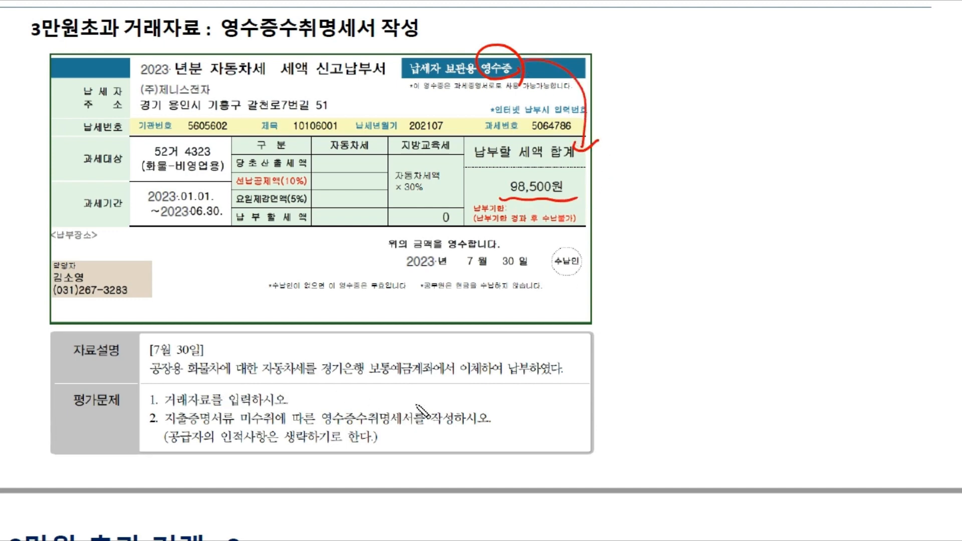
mouse_move(320, 377)
left_mouse_down()
mouse_move(440, 371)
mouse_move(443, 341)
left_mouse_up()
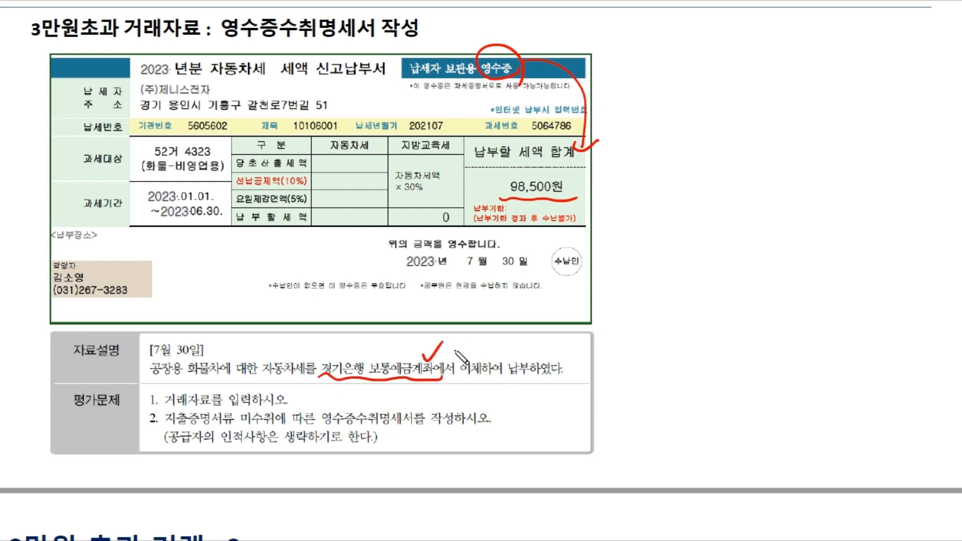
left_click_drag(151, 379, 236, 379)
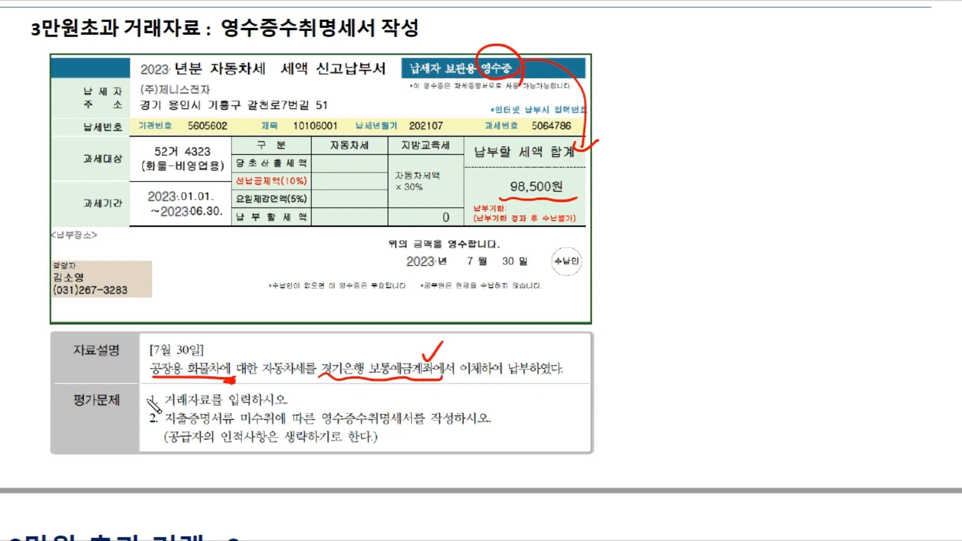
mouse_move(141, 395)
left_mouse_down()
mouse_move(142, 423)
mouse_move(211, 404)
left_mouse_up()
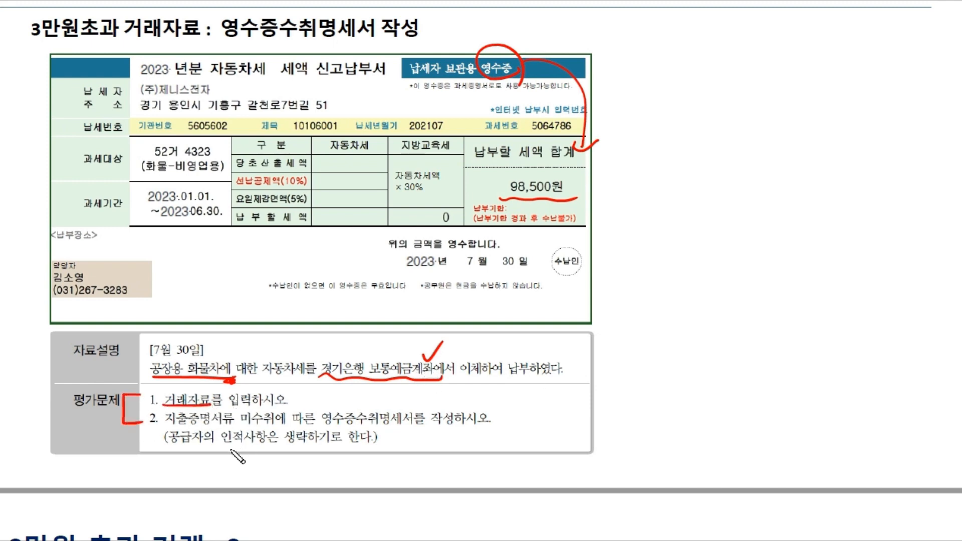
left_click_drag(165, 426, 434, 431)
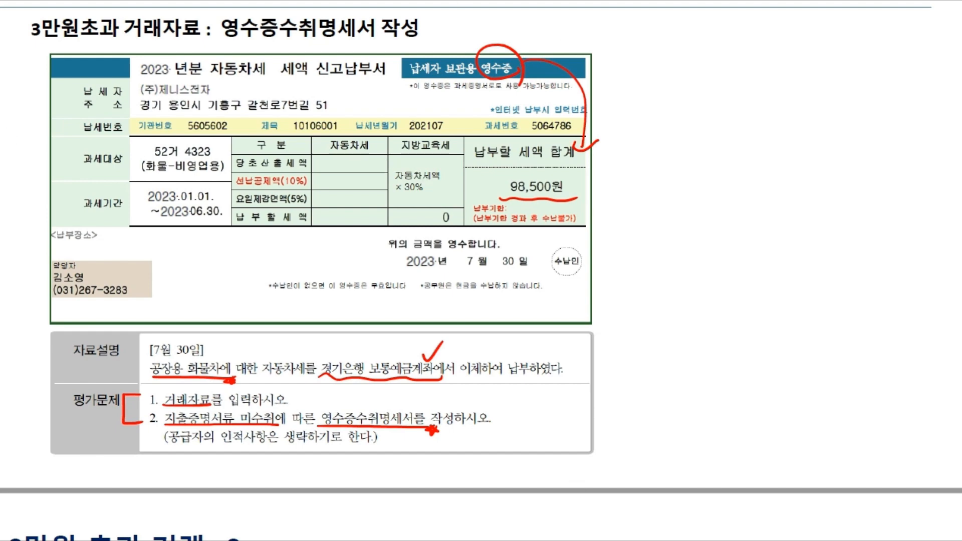
key("e")
- Close the remittance statement and start a 30 July voucher in 일반전표입력 with a debit line
key("alt+Tab")
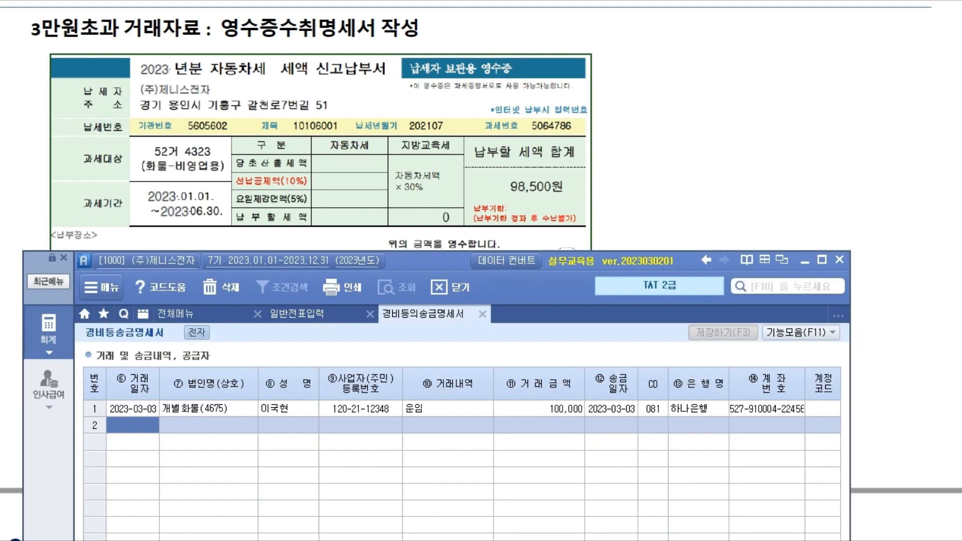
left_click_drag(446, 261, 454, 198)
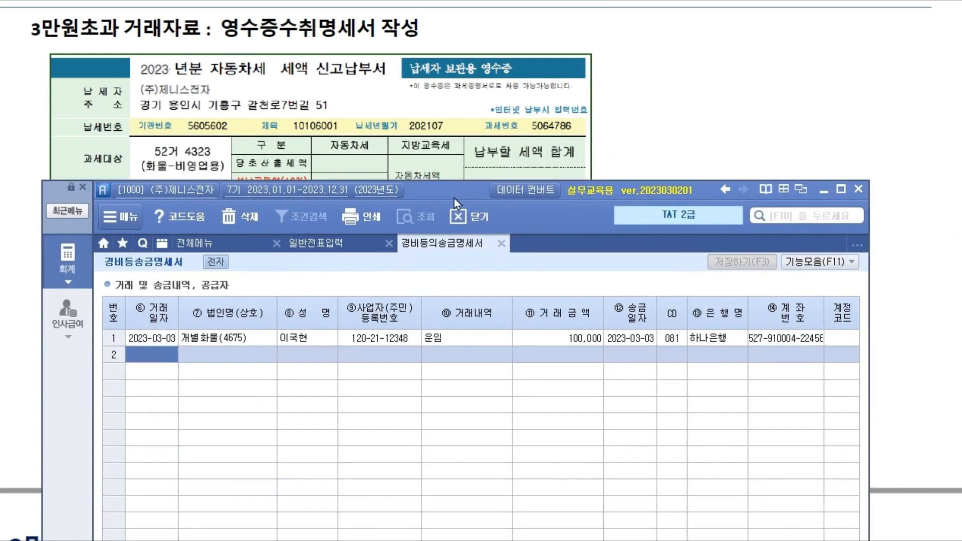
left_click(501, 244)
left_click(201, 294)
type("0730")
key("Return")
type("3")
key("Return")
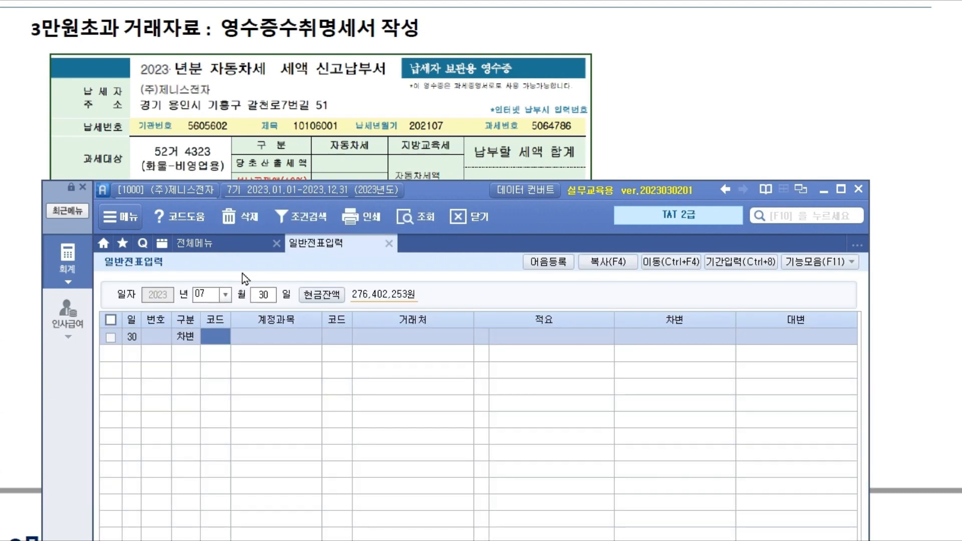
- After checking the receipt, choose account 517 세금과공과금 for the debit line
left_click(954, 260)
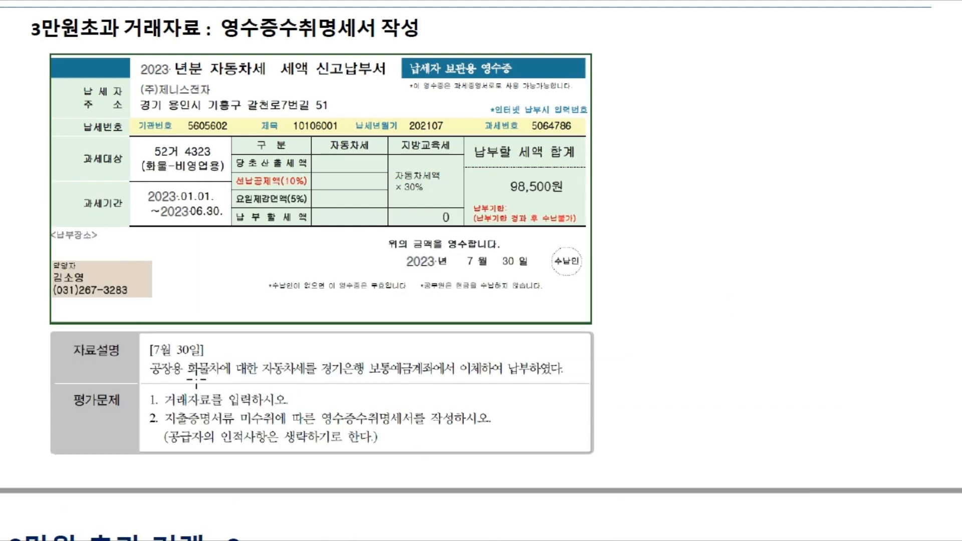
scroll(255, 369, "down", 1)
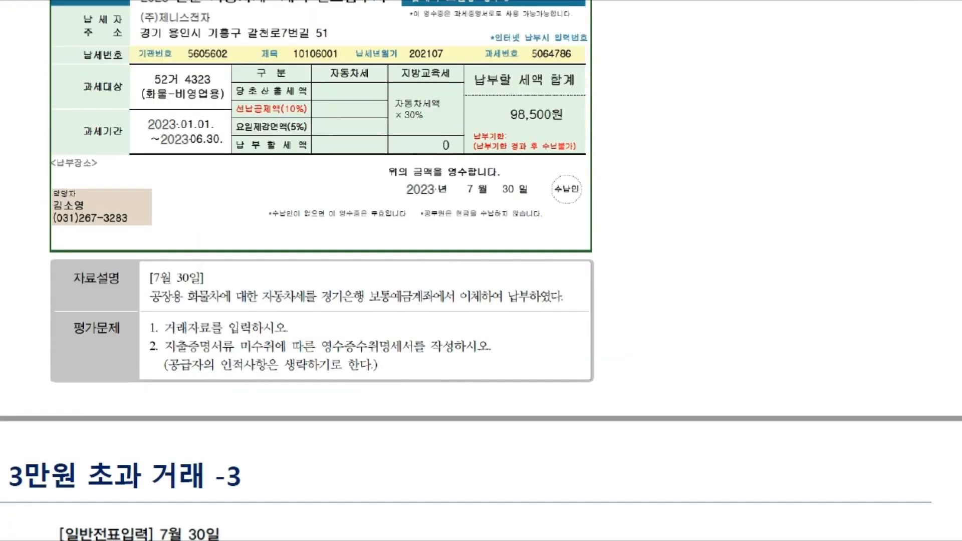
key("alt+Tab")
left_click_drag(460, 191, 433, 317)
key("F2")
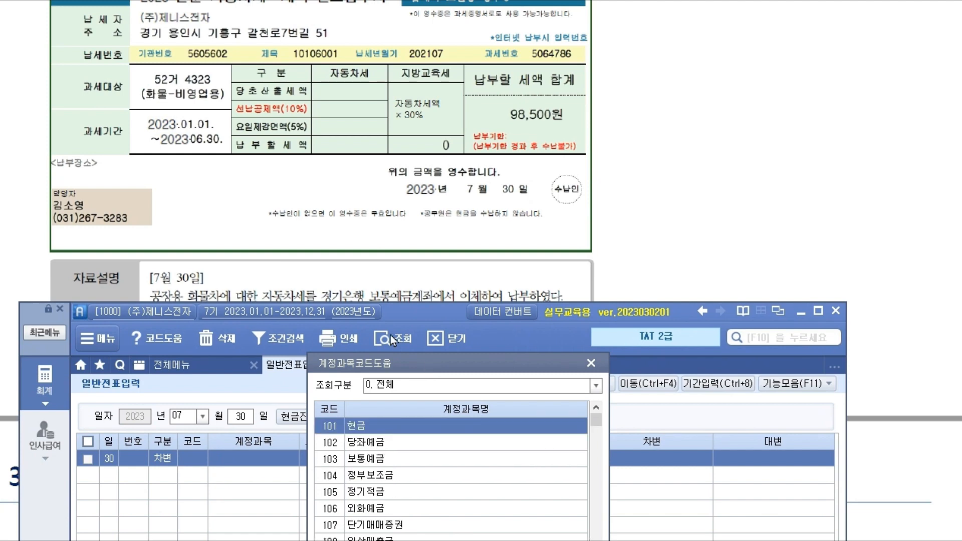
left_click_drag(494, 372, 471, 174)
type("세금과")
key("Return")
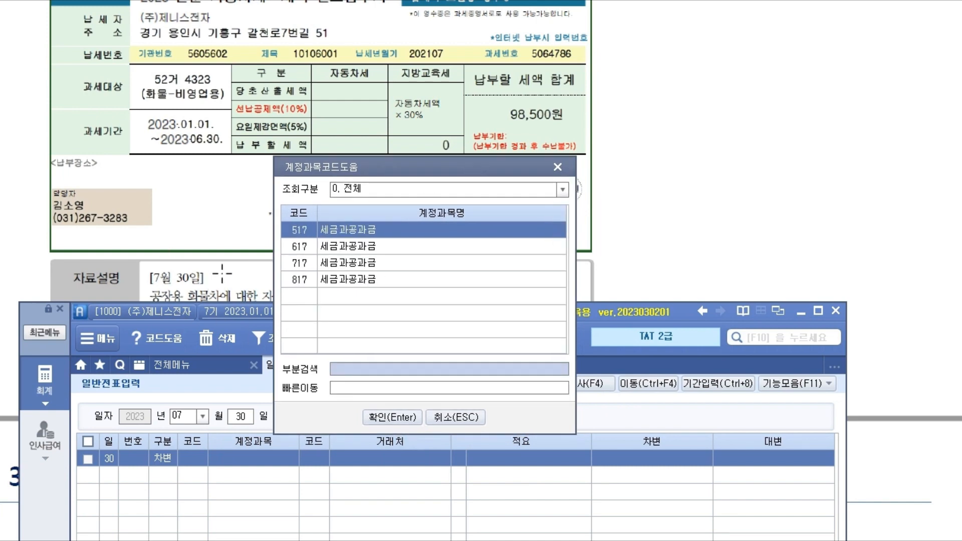
left_click(351, 235)
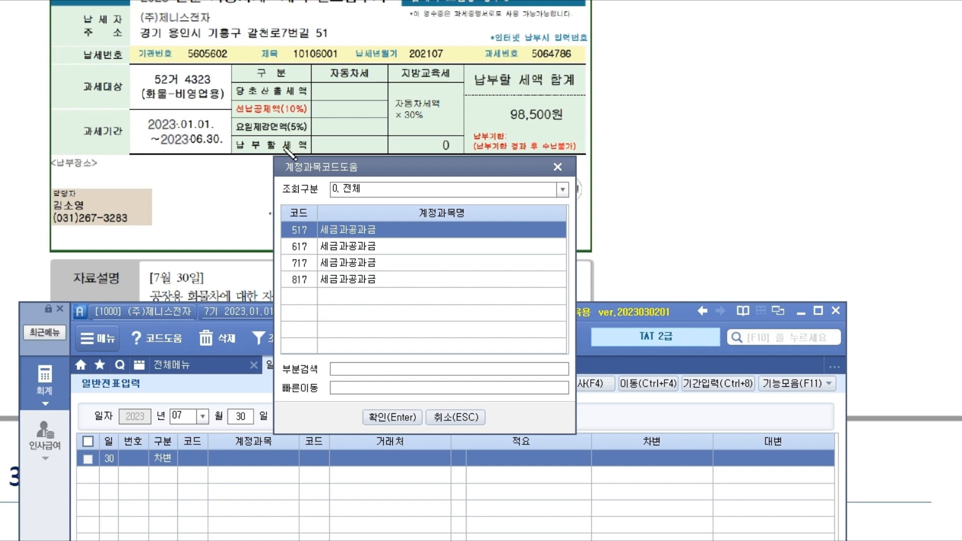
left_click_drag(146, 296, 199, 300)
left_click_drag(284, 230, 387, 230)
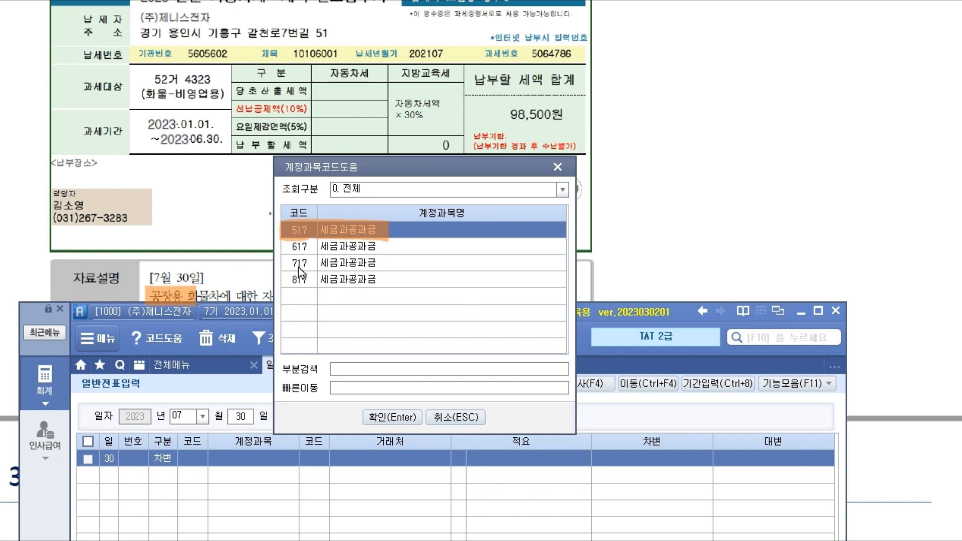
left_click(393, 417)
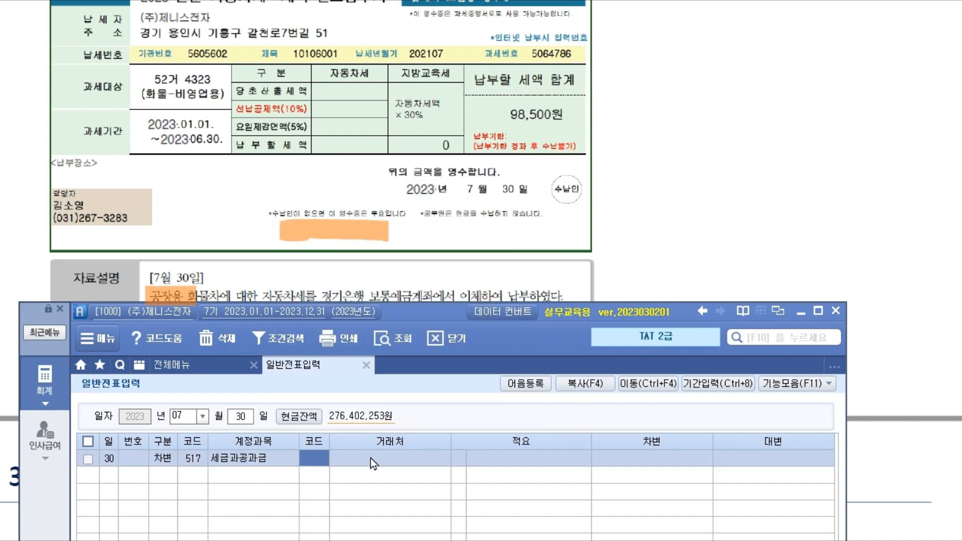
key("Return")
key("Return")
key("Return")
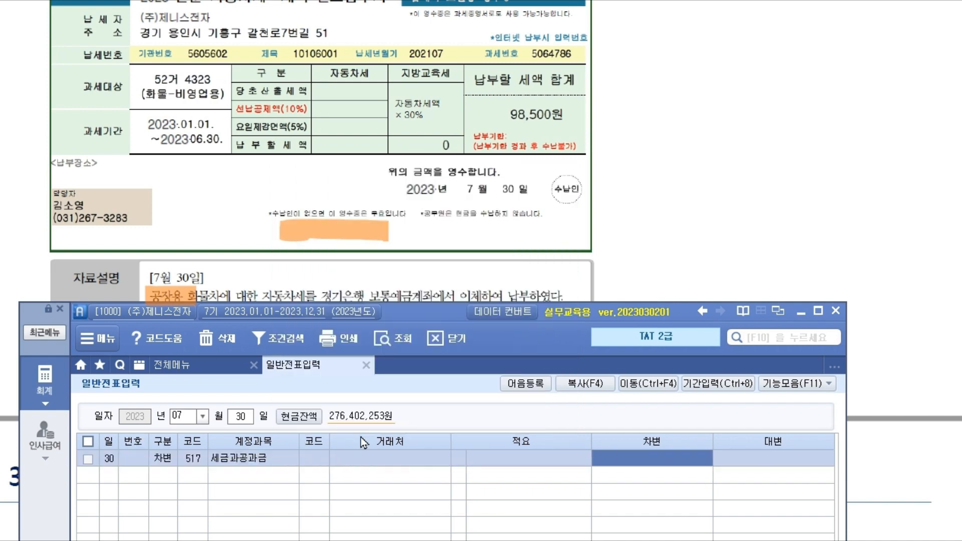
- Enter the 98,500 debit and start the credit line with account 103 보통예금
type("98500")
key("Return")
type("4")
key("Return")
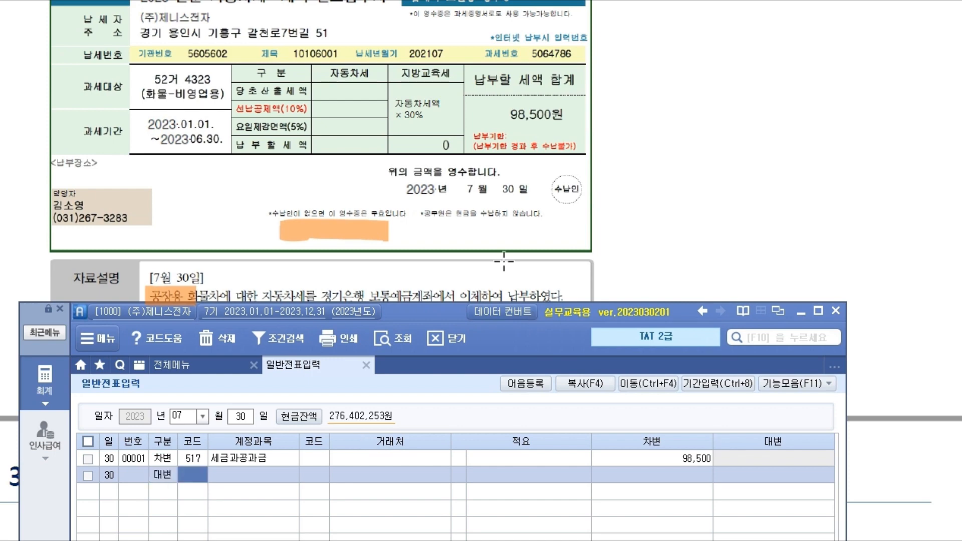
scroll(424, 251, "down", 1)
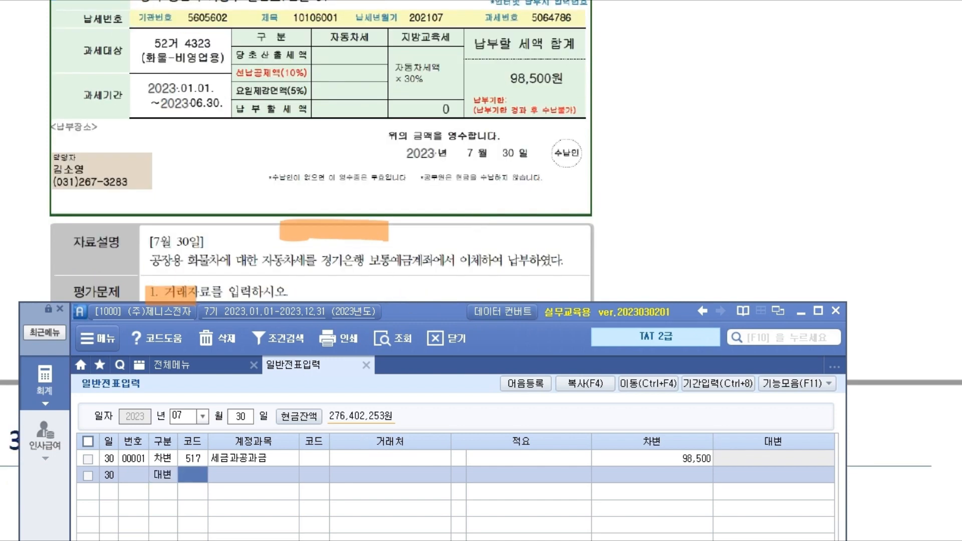
type("103")
key("Return")
- Set trading partner 98300 경기은행 on the credit line with a 98,500 credit amount
key("F2")
type("경기")
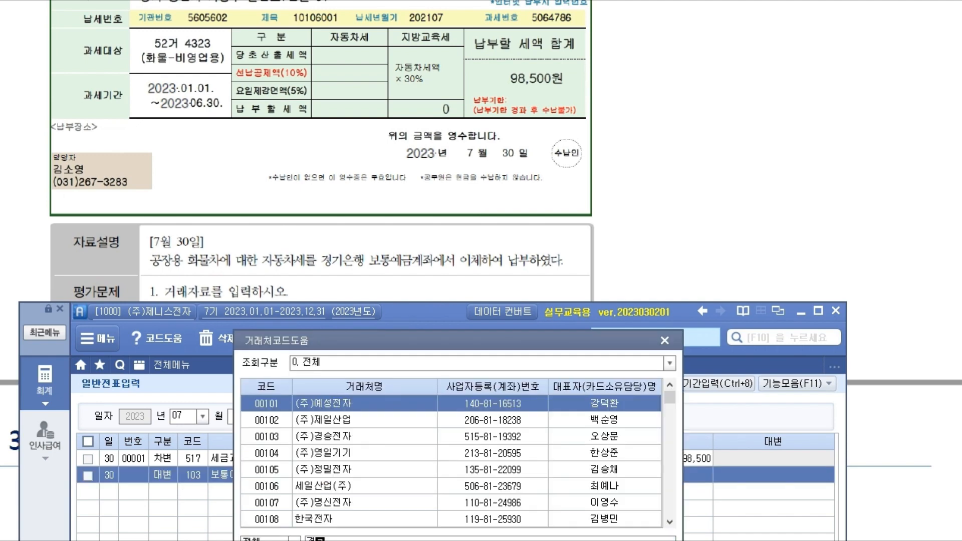
key("Down")
key("Return")
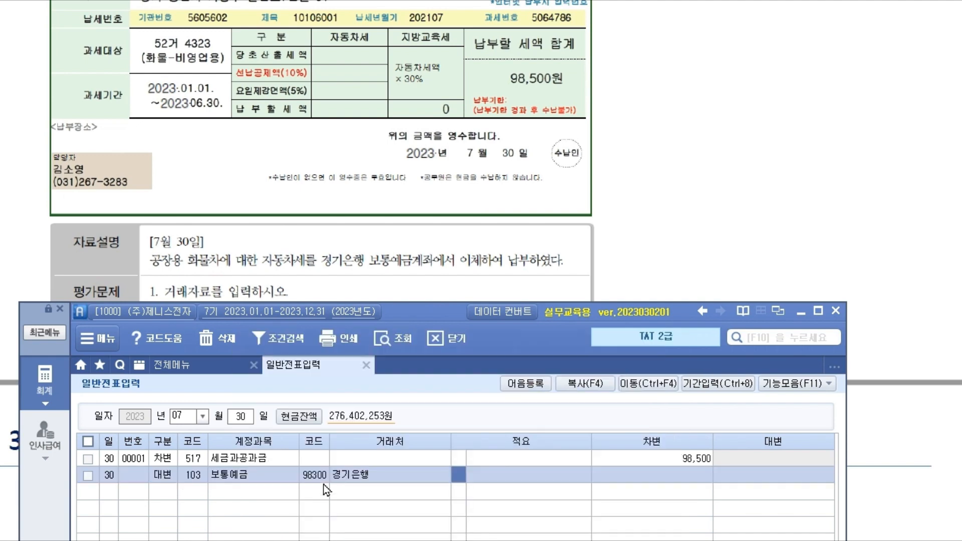
type("98,500")
key("Return")
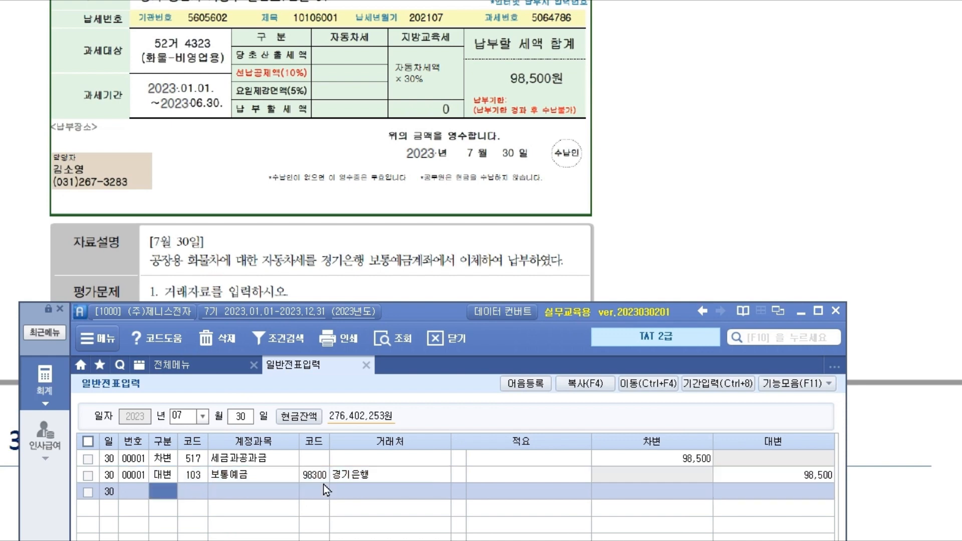
scroll(406, 172, "down", 1)
scroll(406, 172, "down", 1)
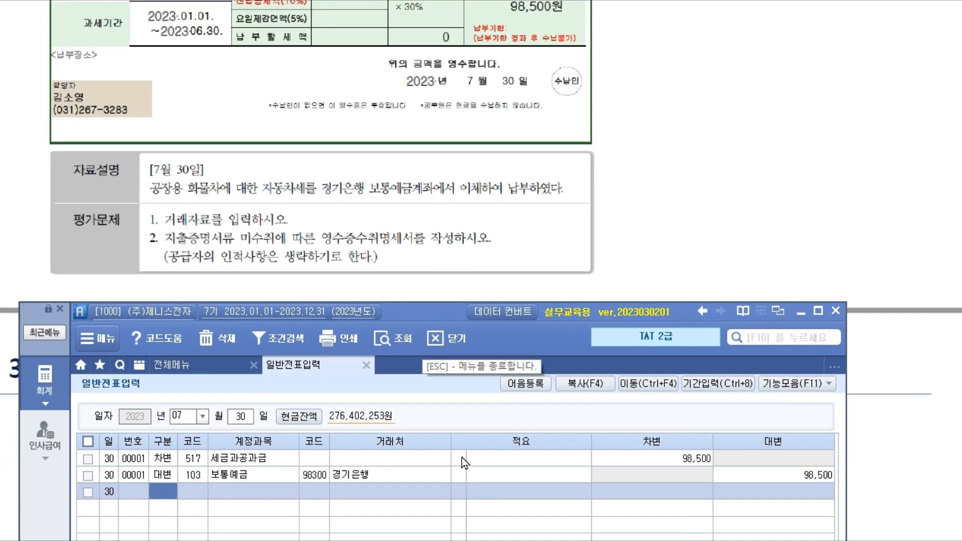
left_click_drag(410, 312, 407, 264)
left_click(227, 356)
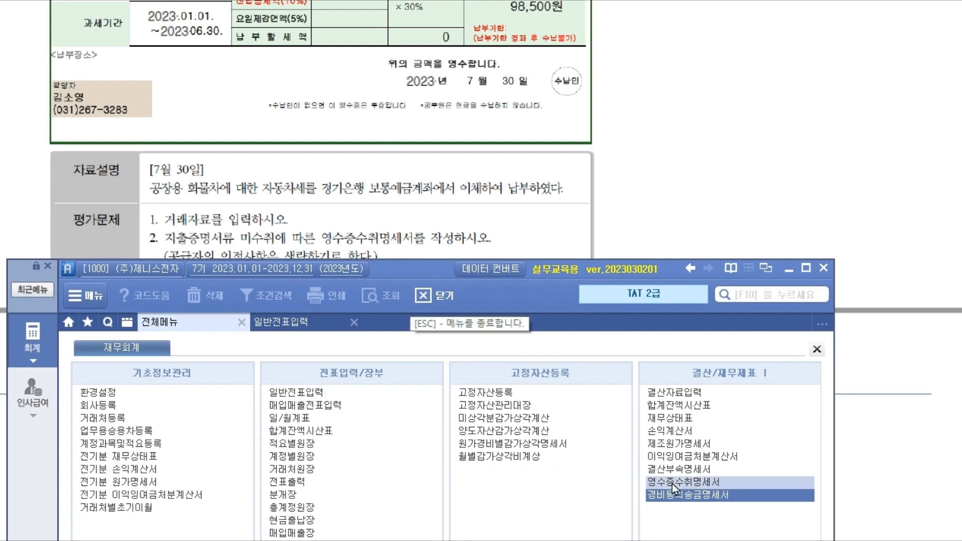
- Open 영수증수취명세서 and date a new row 2023-07-30
left_click(726, 484)
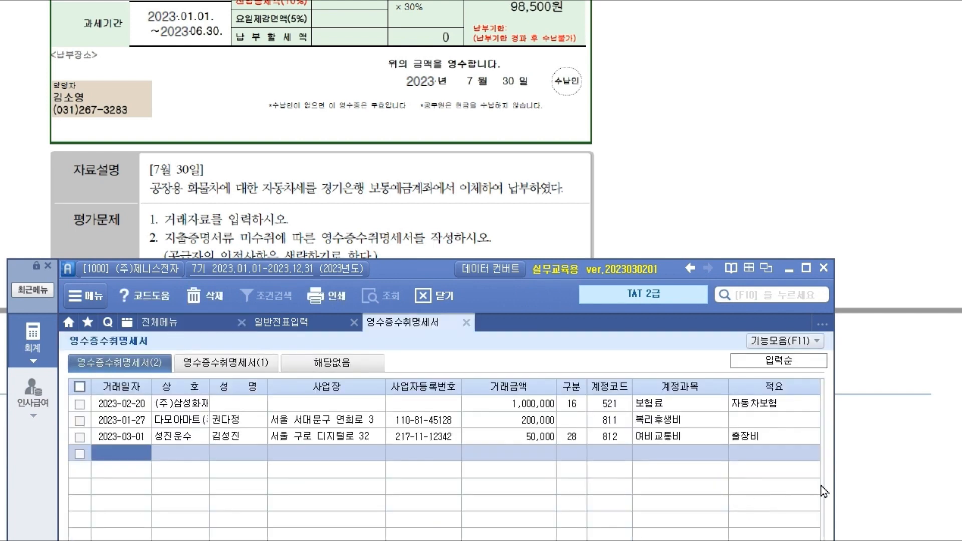
left_click_drag(431, 268, 446, 294)
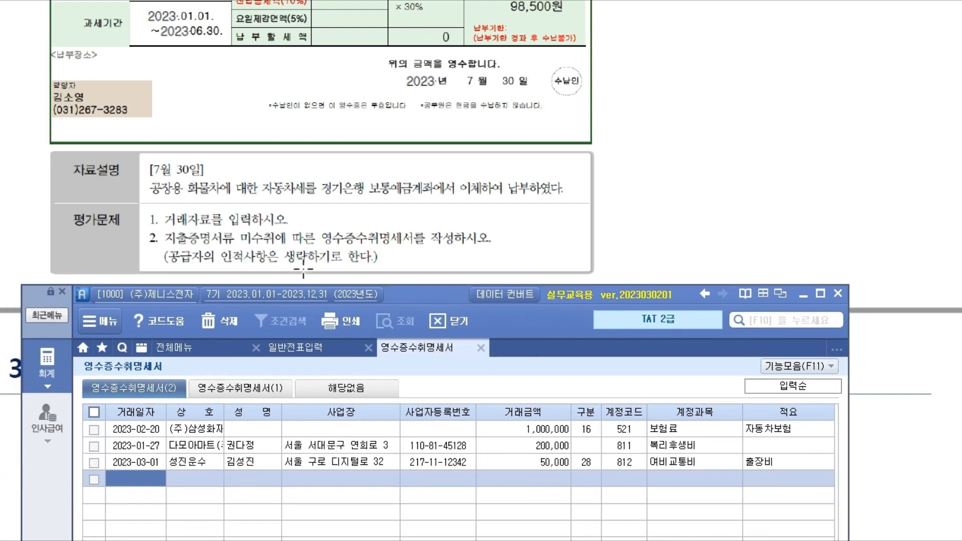
left_click_drag(419, 300, 434, 191)
type("2023-07-")
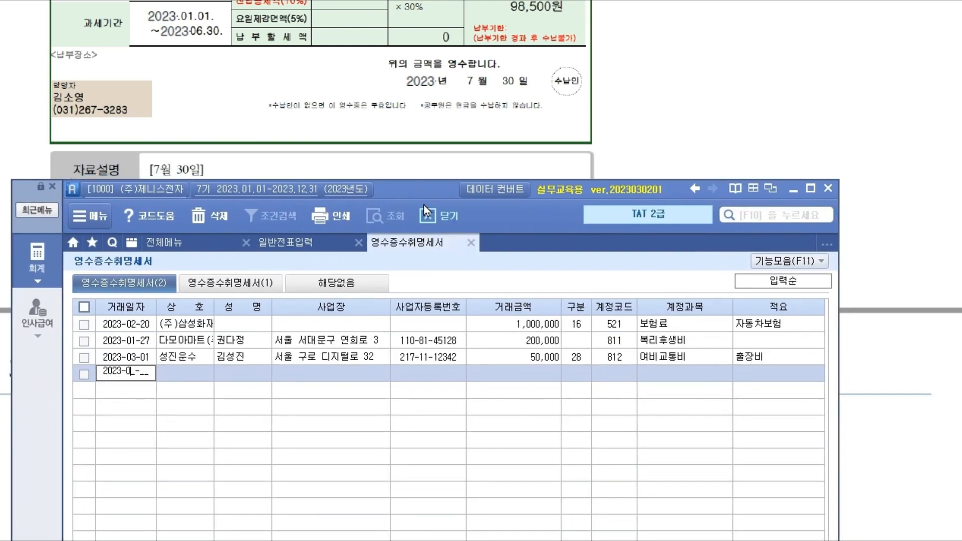
type("30")
key("Return")
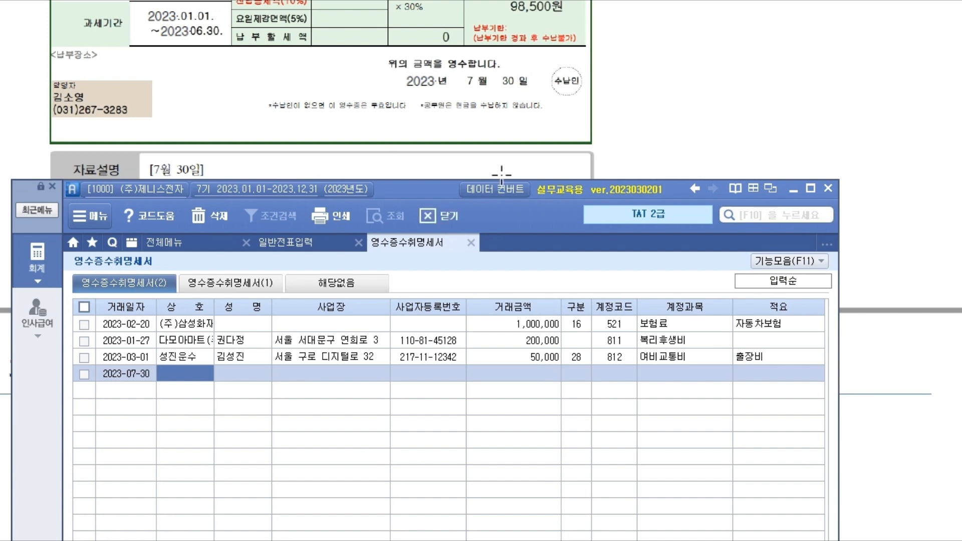
- After rereading the task, skip to 거래금액 and enter 345000
left_click_drag(437, 194, 449, 308)
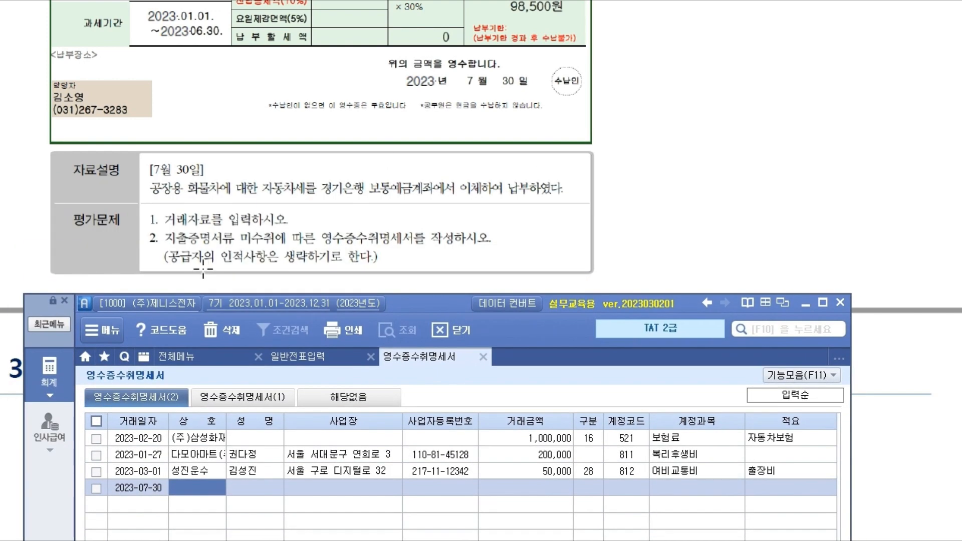
scroll(502, 100, "up", 4)
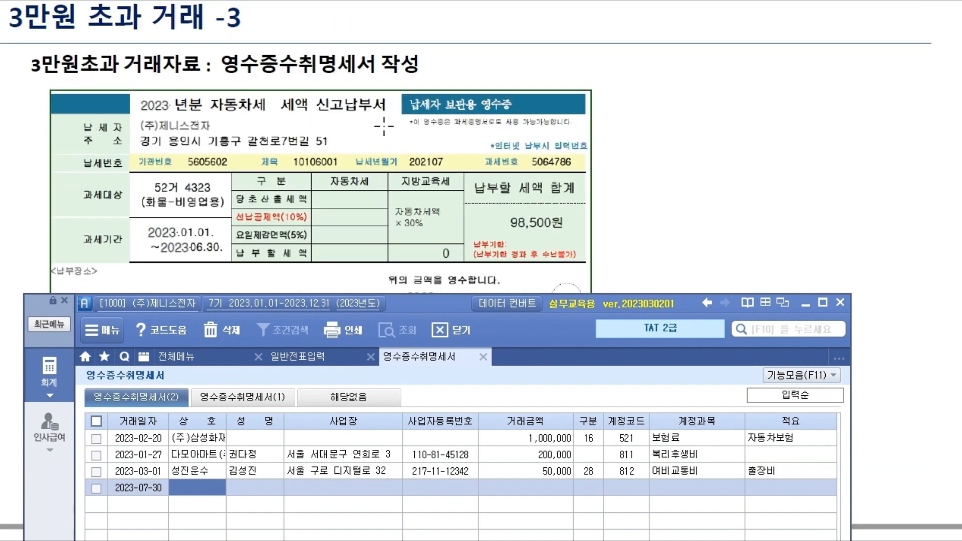
scroll(389, 130, "down", 5)
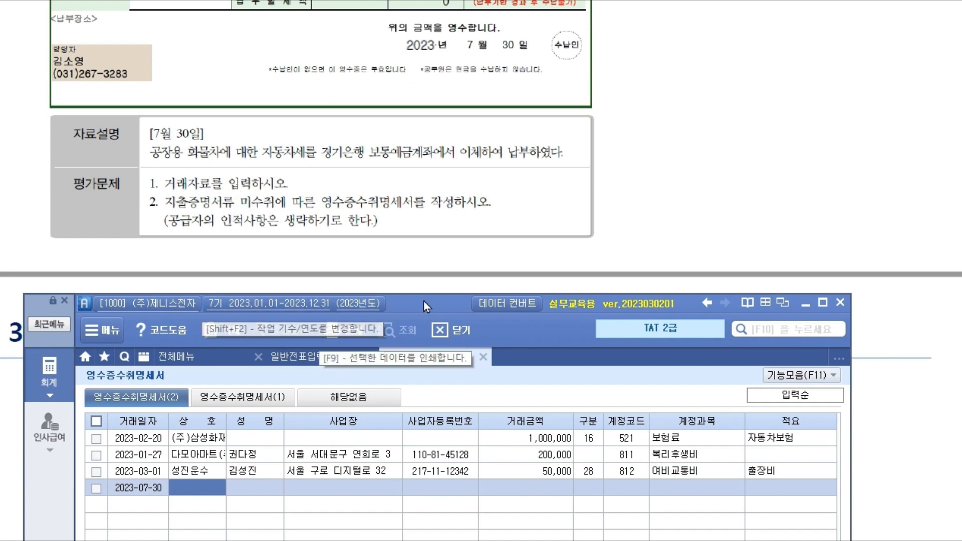
left_click_drag(425, 303, 413, 259)
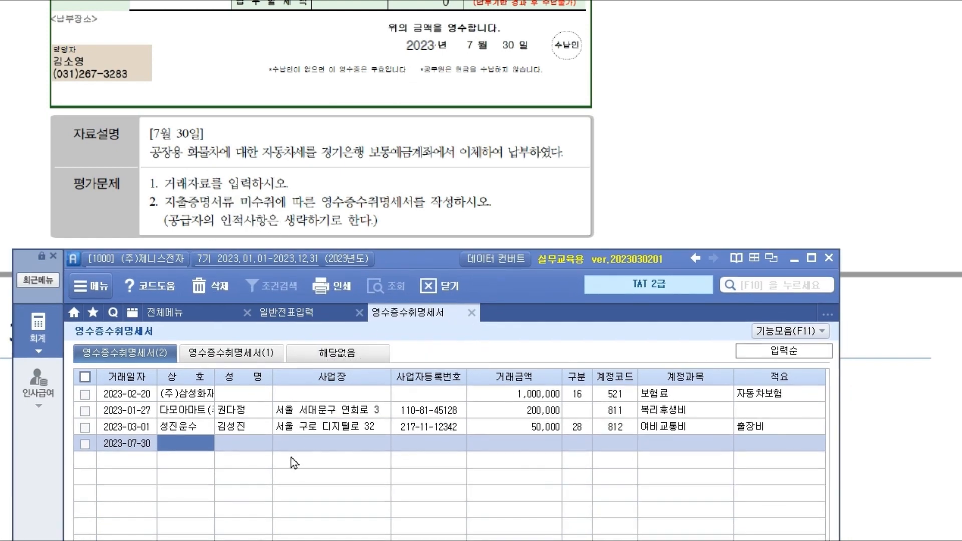
key("Return")
key("Return")
key("Return")
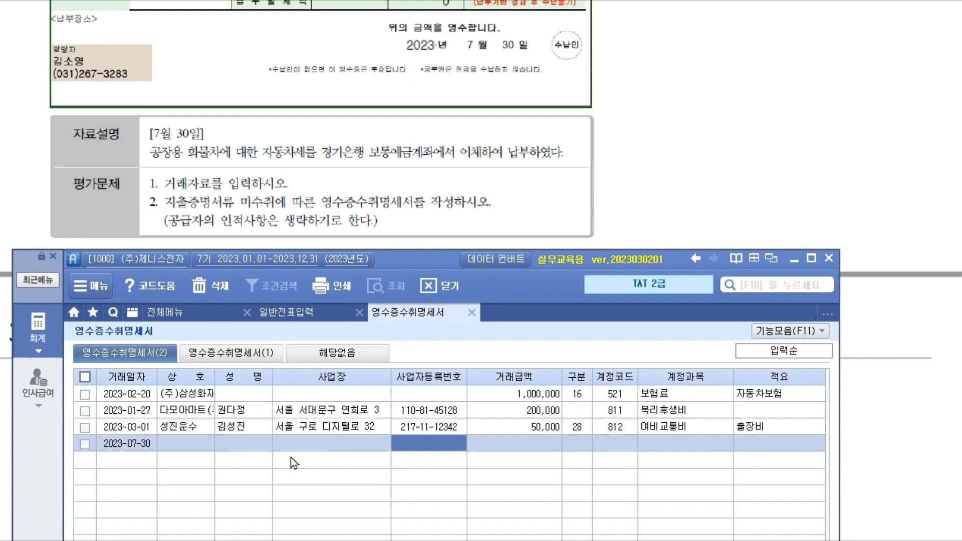
key("Return")
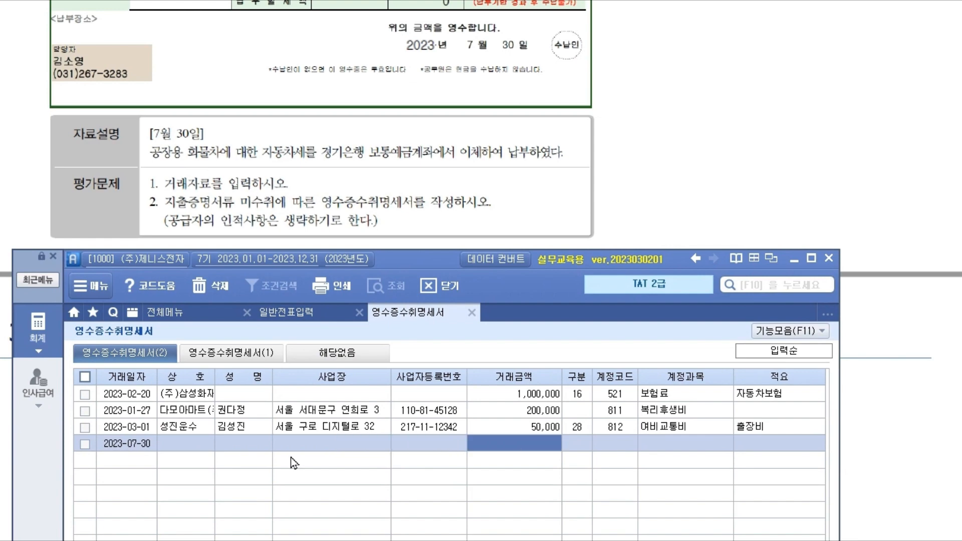
type("345000")
key("Return")
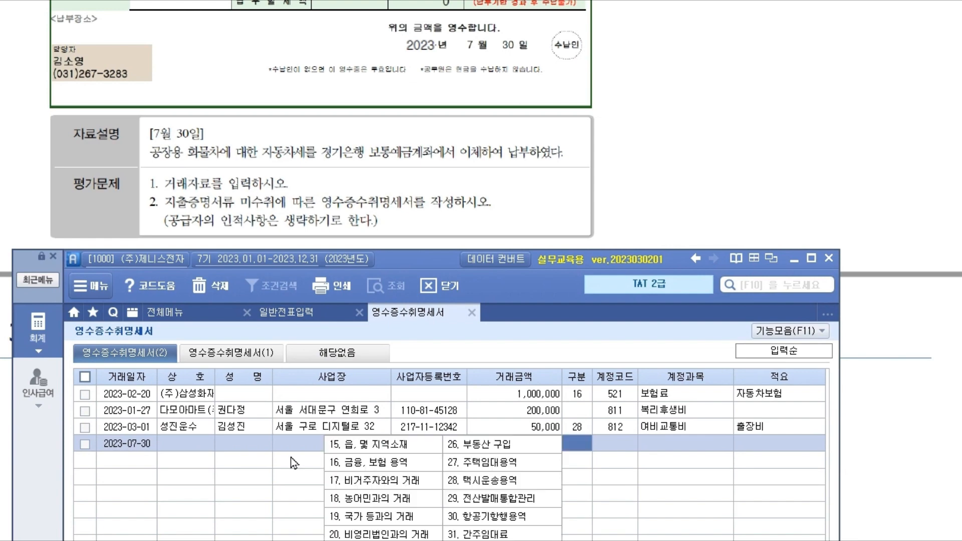
left_click_drag(449, 263, 412, 26)
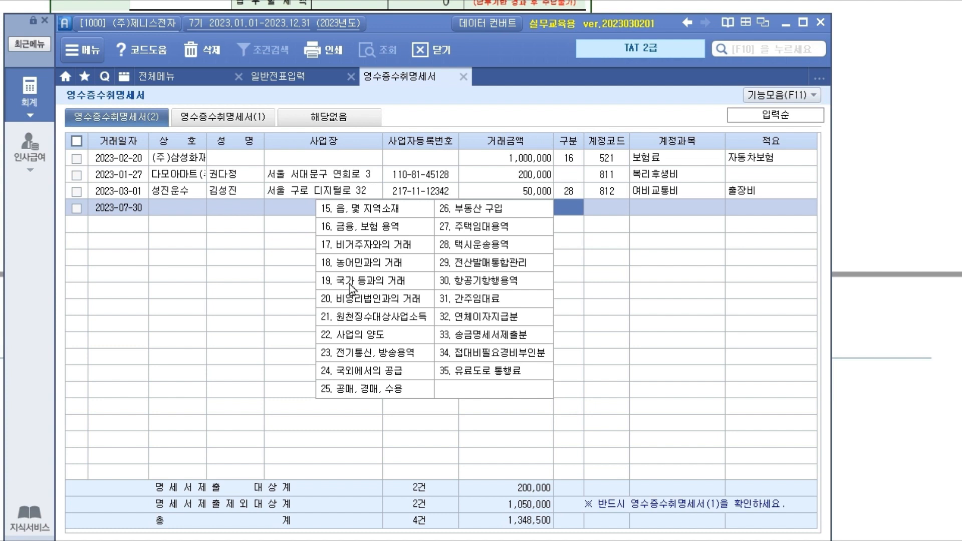
- Set the row to 구분 19, account 517 세금과공과금 (corrected from 817), memo 자동차세
left_click(381, 284)
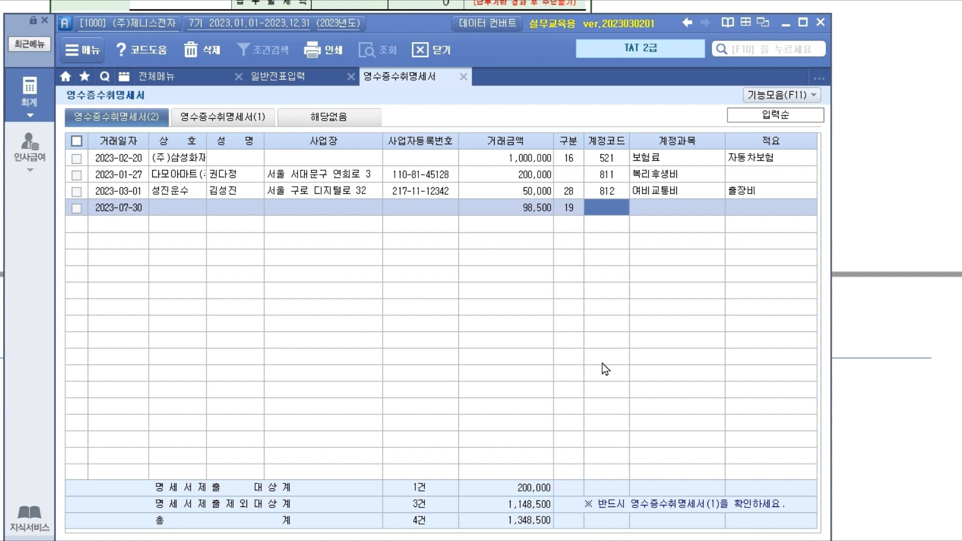
type("817")
key("Return")
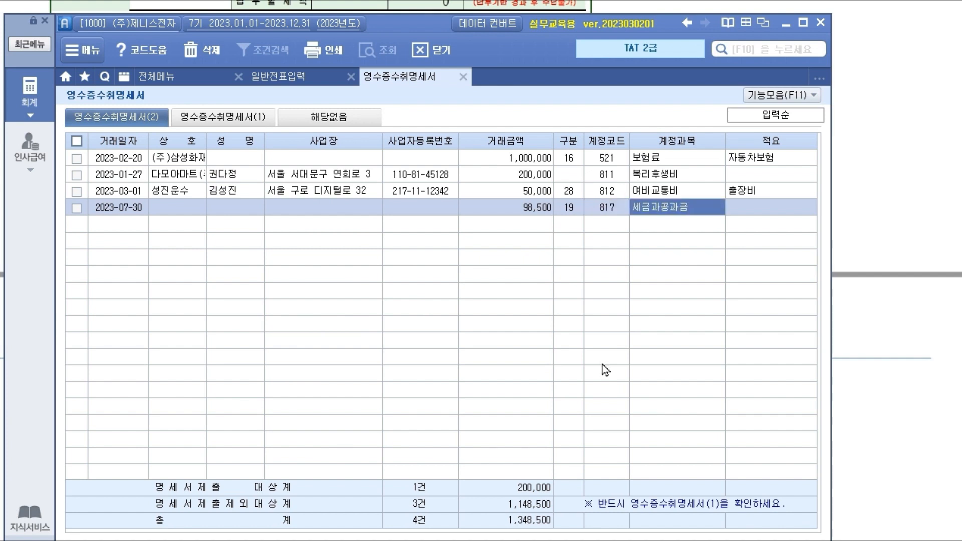
key("shift+Tab")
type("517")
key("Return")
key("Return")
type("자ㄷ")
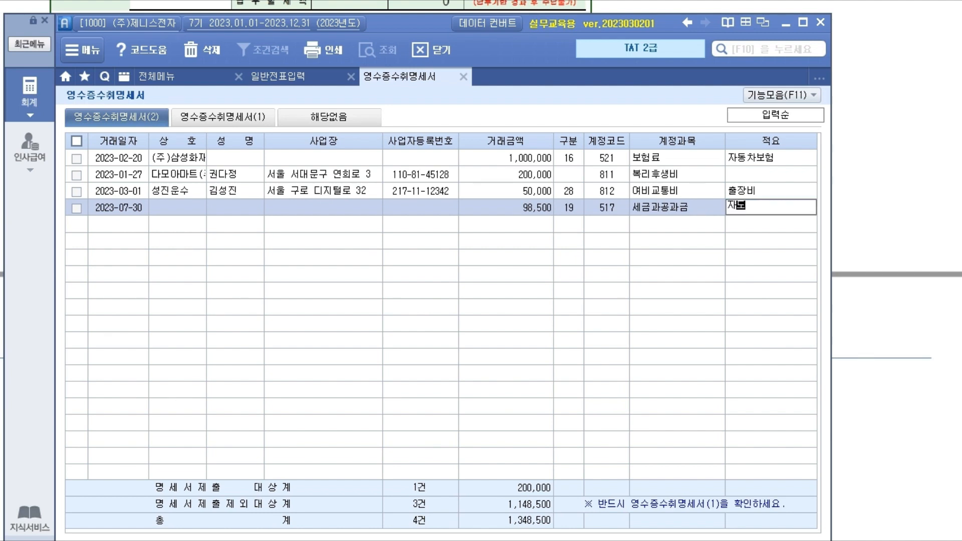
type("동차세")
key("Return")
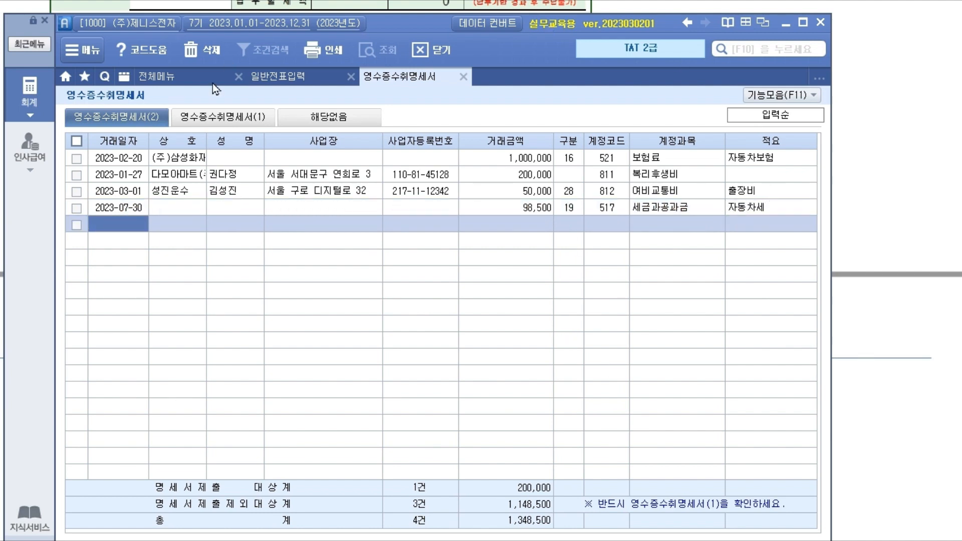
- Load the itemized entries into summary (1), check 98,500 on line 19, then save and close
left_click(249, 118)
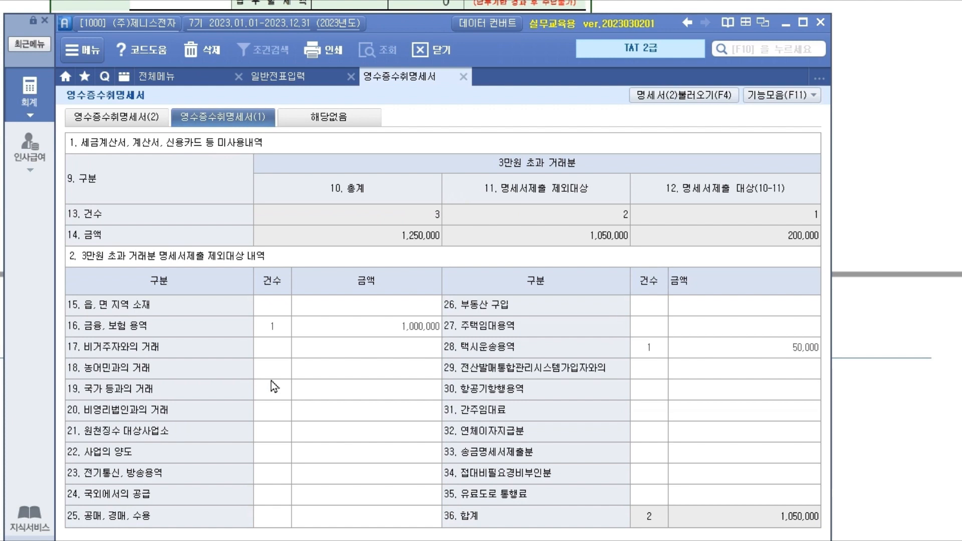
left_click(288, 392)
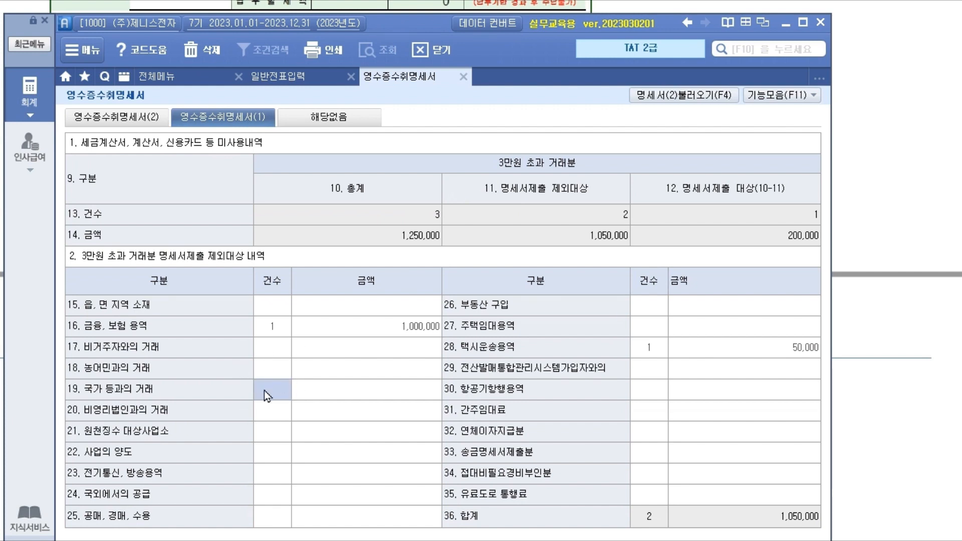
left_click(687, 95)
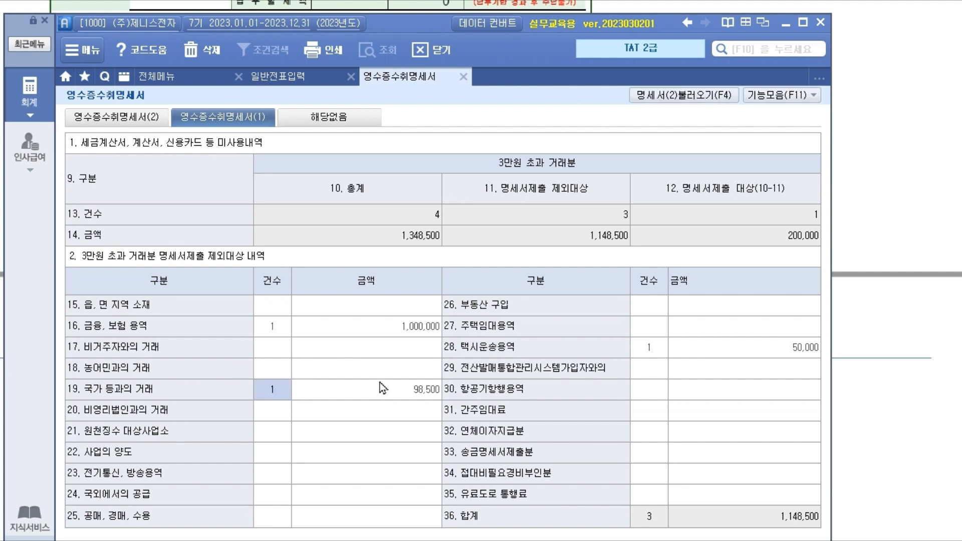
left_click(420, 395)
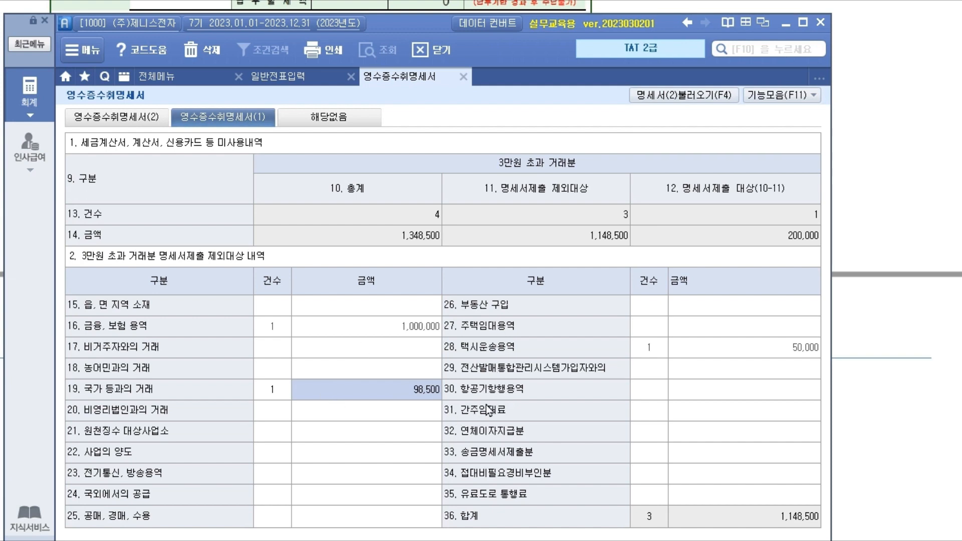
left_click(155, 123)
left_click(496, 208)
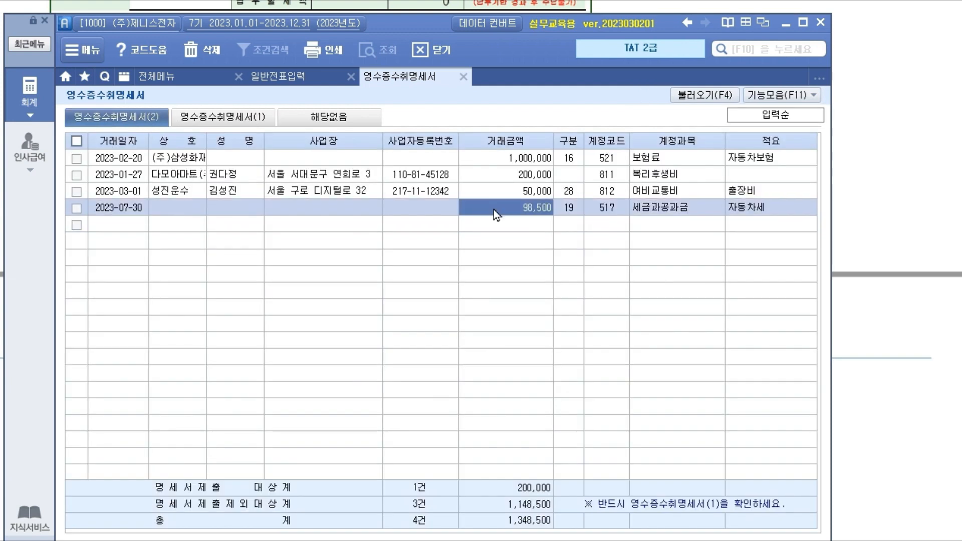
key("Escape")
left_click(491, 290)
- Mark then erase the journal line on the July 30 slide, and advance to '3만원 초과 거래 -4'
left_click(887, 385)
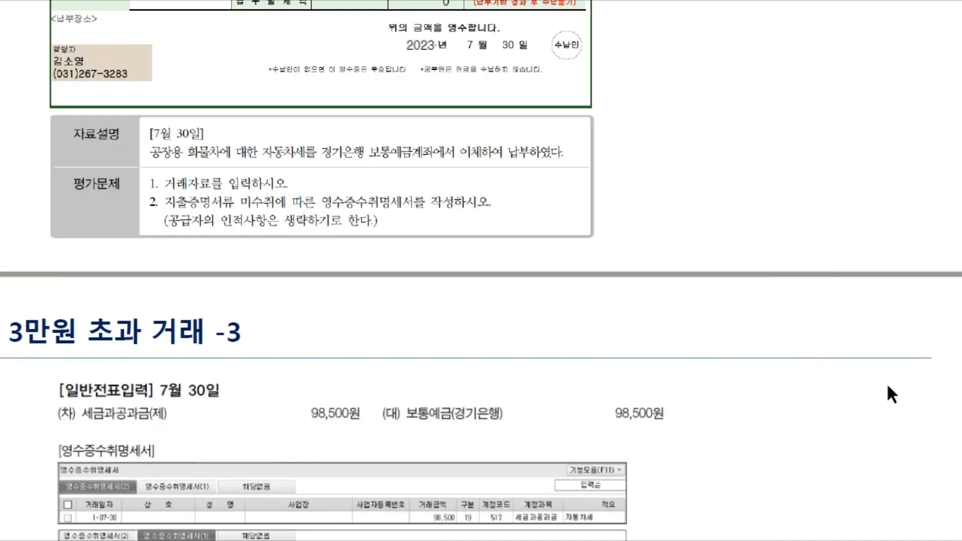
scroll(401, 343, "down", 4)
scroll(335, 483, "down", 2)
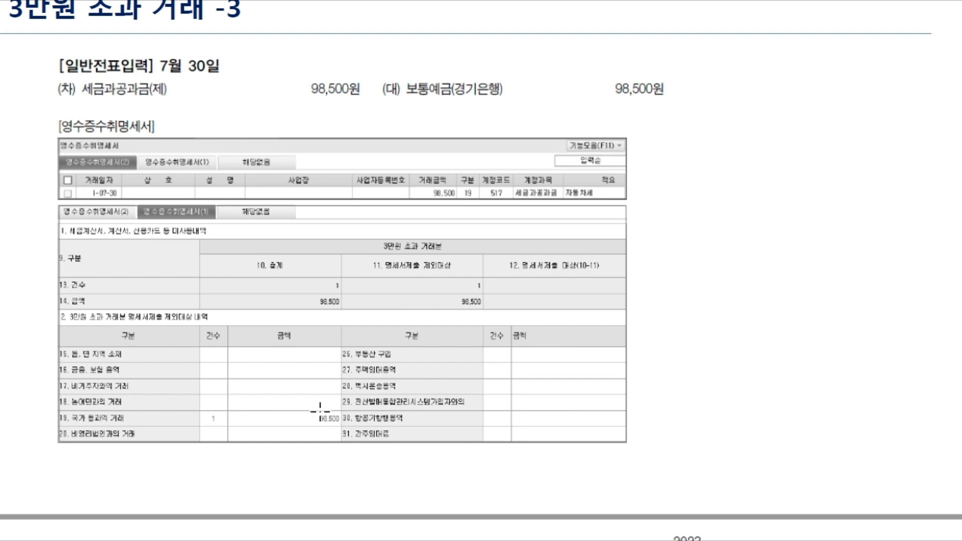
scroll(183, 140, "up", 1)
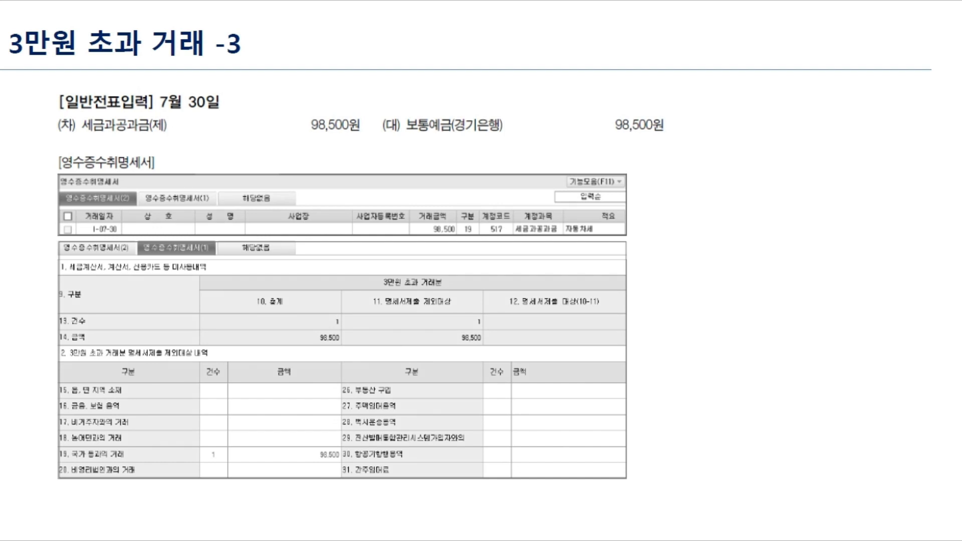
mouse_move(164, 123)
left_mouse_down()
mouse_move(203, 132)
mouse_move(210, 120)
mouse_move(225, 132)
mouse_move(244, 125)
left_mouse_up()
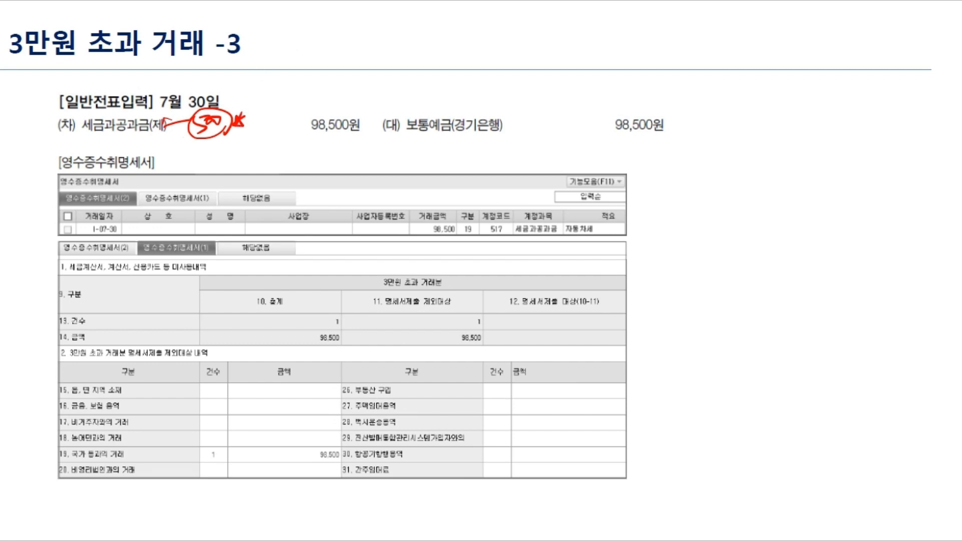
key("Escape")
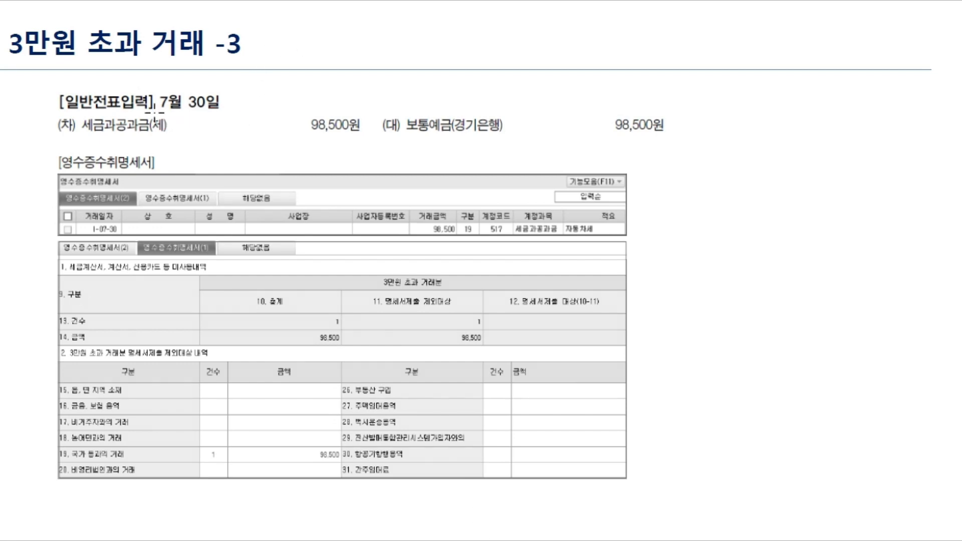
key("Right")
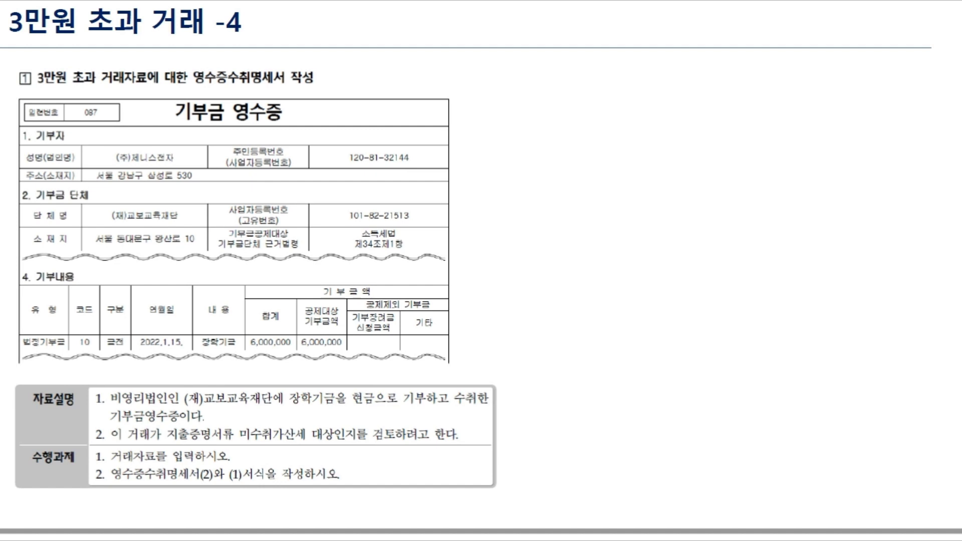
- Circle 영수증 and underline 장학기금, the 6,000,000 amount and 현금 on the receipt slide
left_click_drag(274, 89, 275, 140)
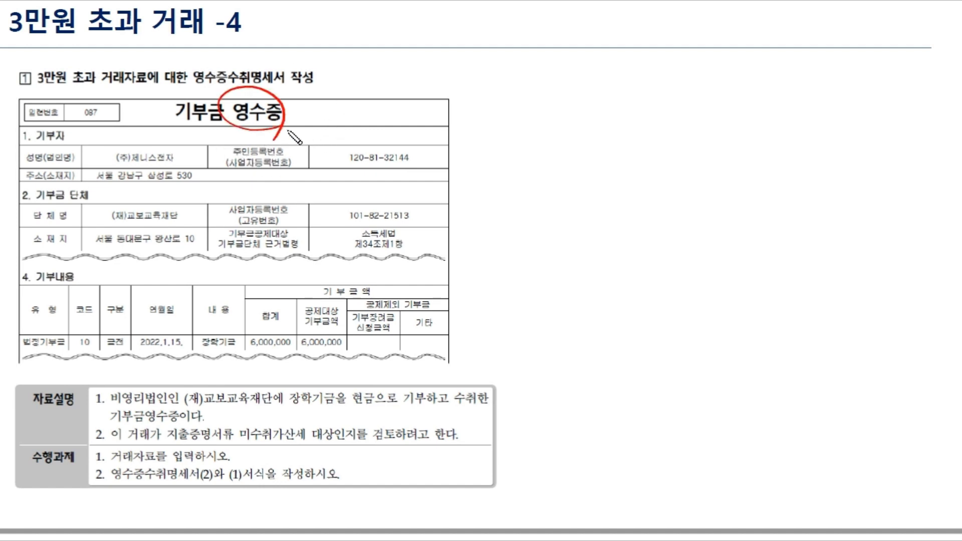
left_click_drag(200, 354, 235, 354)
left_click_drag(293, 352, 341, 353)
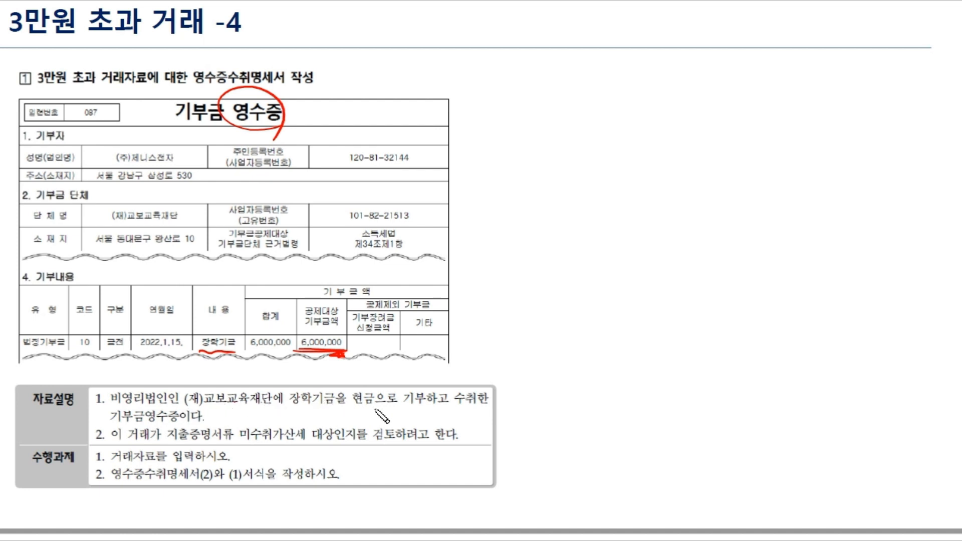
left_click_drag(349, 403, 376, 402)
- Underline and dot the 지출증명서류 미수취 line, then underline both 수행과제 lines
left_click_drag(168, 439, 462, 443)
left_click(241, 422)
left_click(254, 422)
left_click(266, 422)
left_click_drag(465, 431, 479, 425)
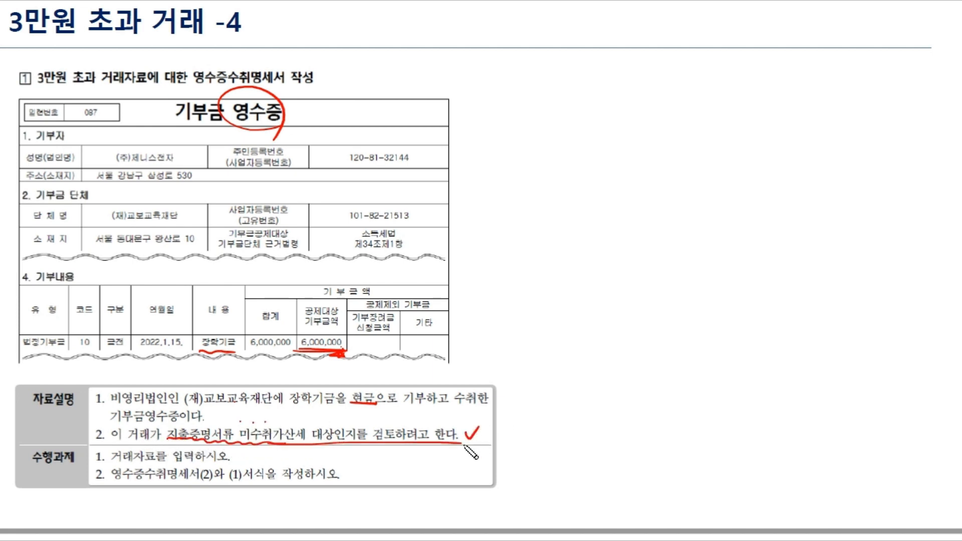
left_click_drag(107, 460, 168, 459)
left_click_drag(112, 480, 203, 481)
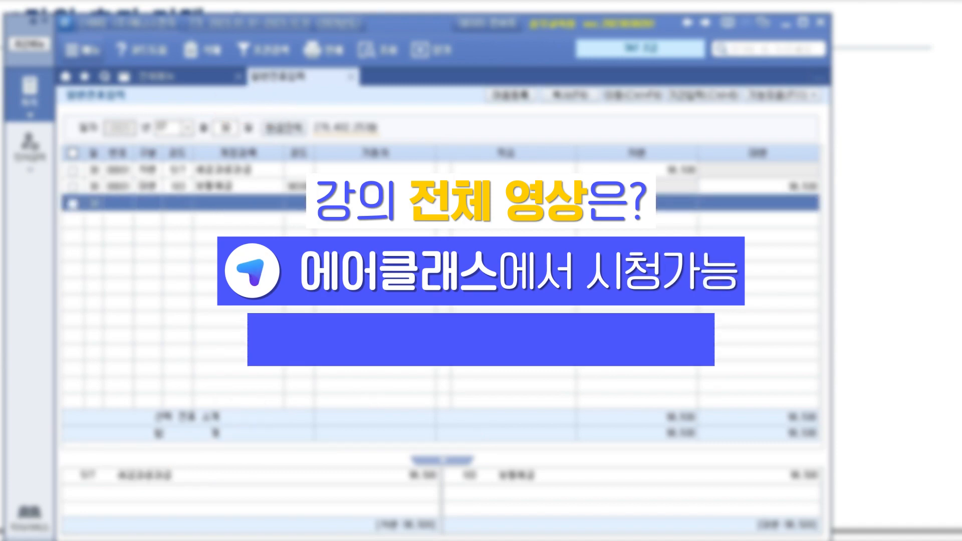
- Start a 15 January voucher with a debit line to 933 기부금 for 6,000,000
left_click(167, 129)
type("08")
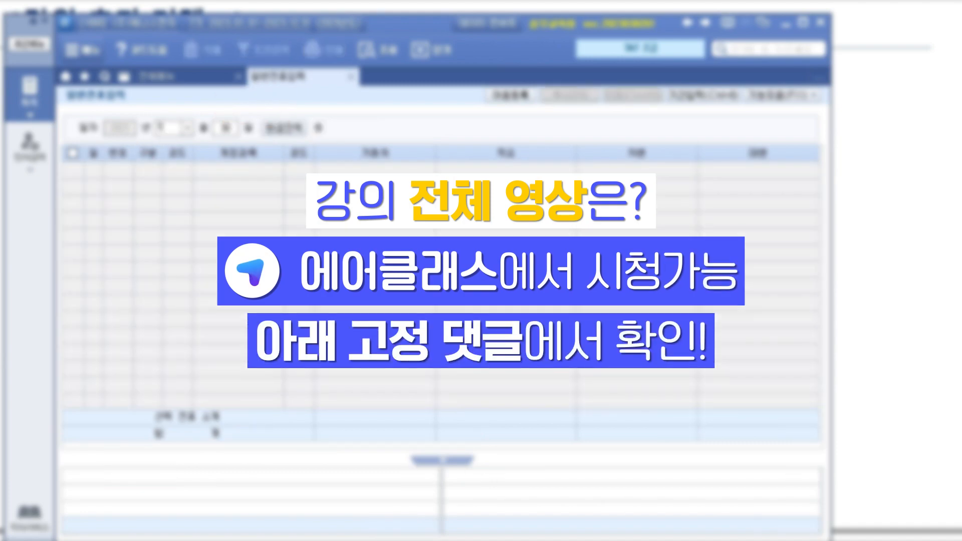
type("15")
left_click_drag(394, 22, 394, 145)
type("3")
key("Return")
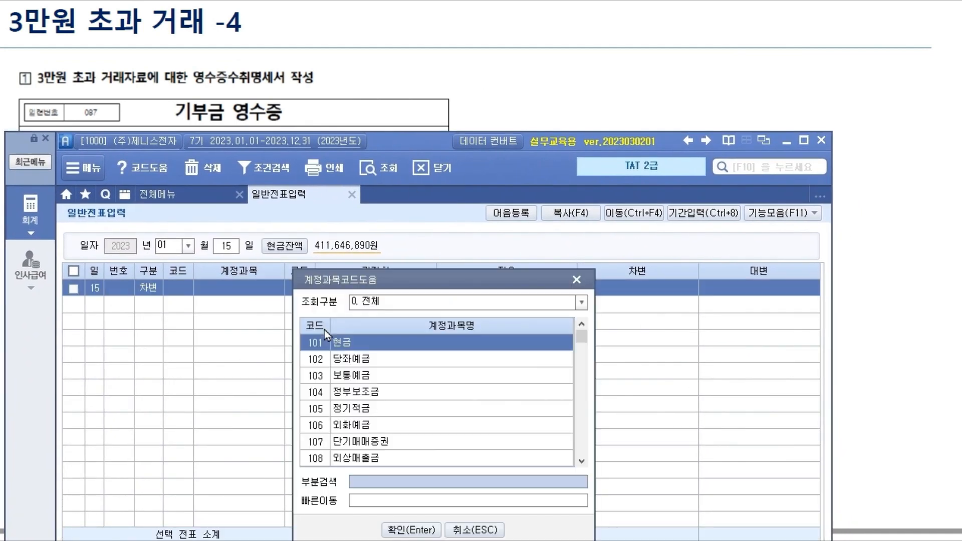
type("ㄱ부")
key("BackSpace")
key("BackSpace")
key("BackSpace")
type("ㄱㅣ부")
key("BackSpace")
key("BackSpace")
key("BackSpace")
key("BackSpace")
type("기부")
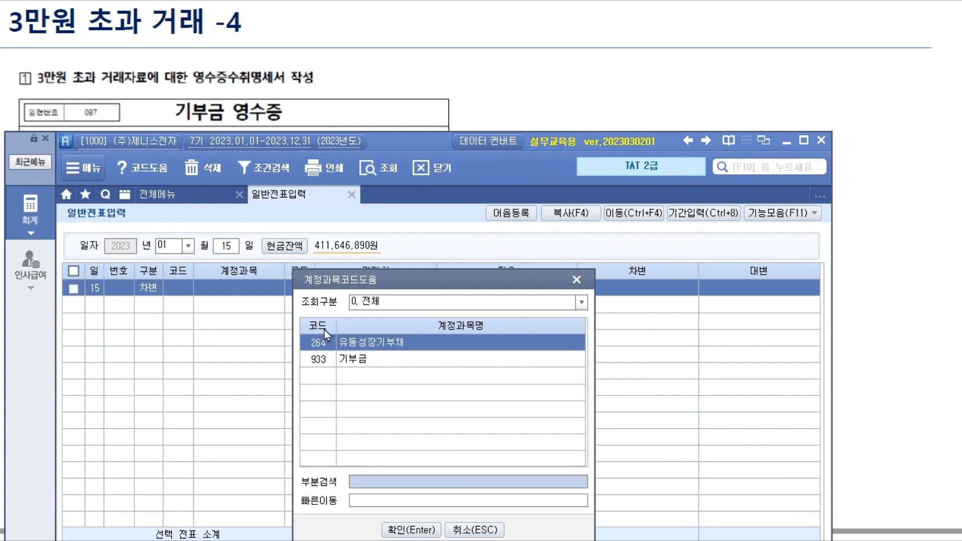
key("Down")
key("Return")
key("Return")
key("Return")
type("6000000")
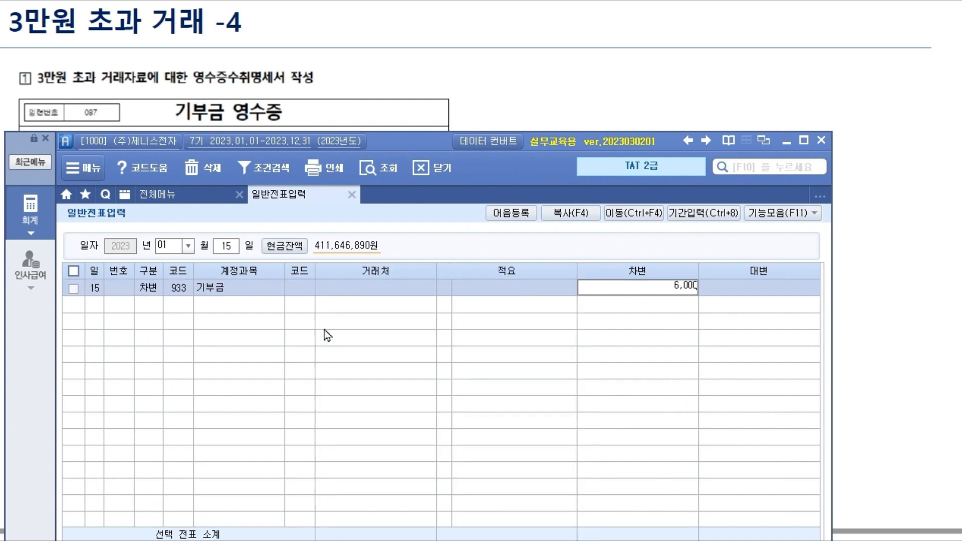
- Add the credit line 101 현금 6,000,000 and check the entry against the receipt
key("Return")
type("4")
key("Return")
type("101")
key("Return")
key("Return")
key("Return")
type("6,000,000")
key("Return")
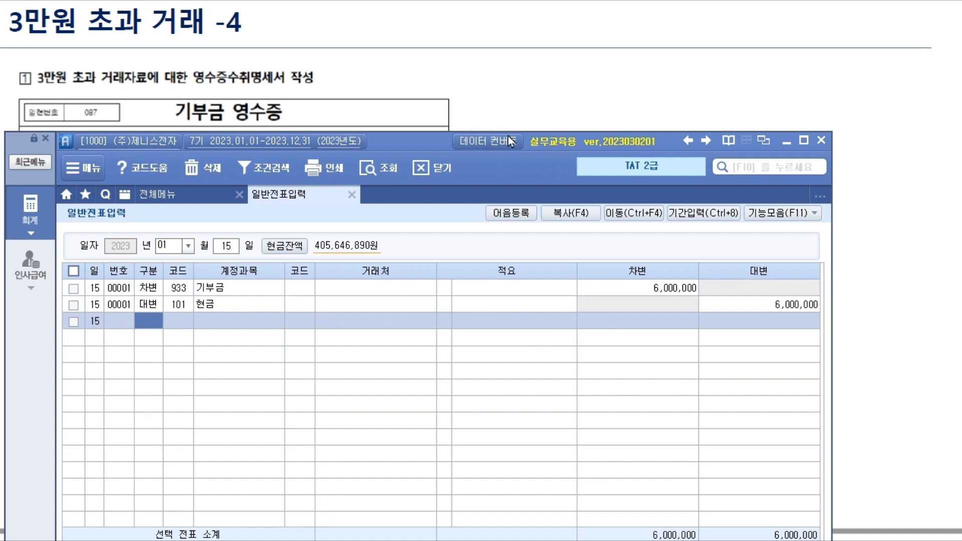
left_click_drag(408, 139, 424, 373)
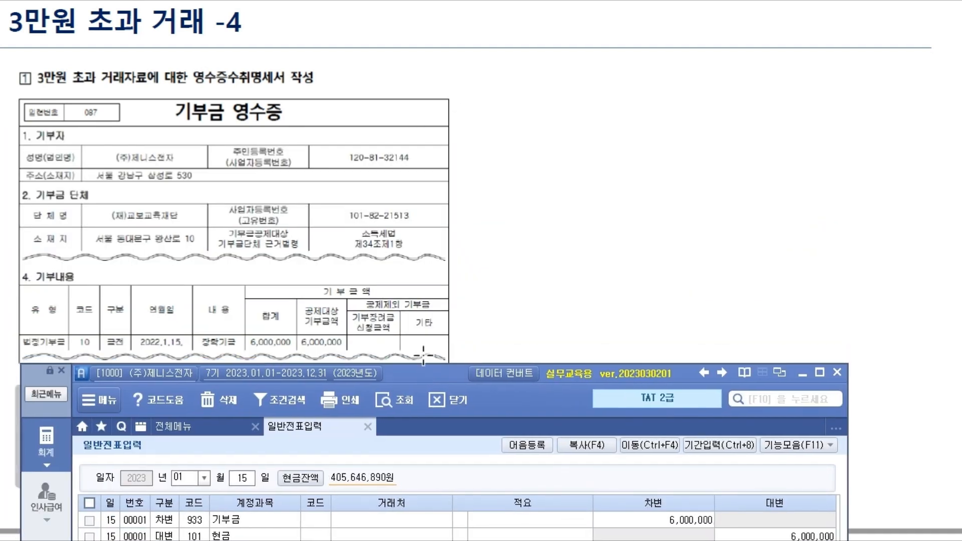
scroll(358, 254, "down", 4)
scroll(359, 255, "up", 1)
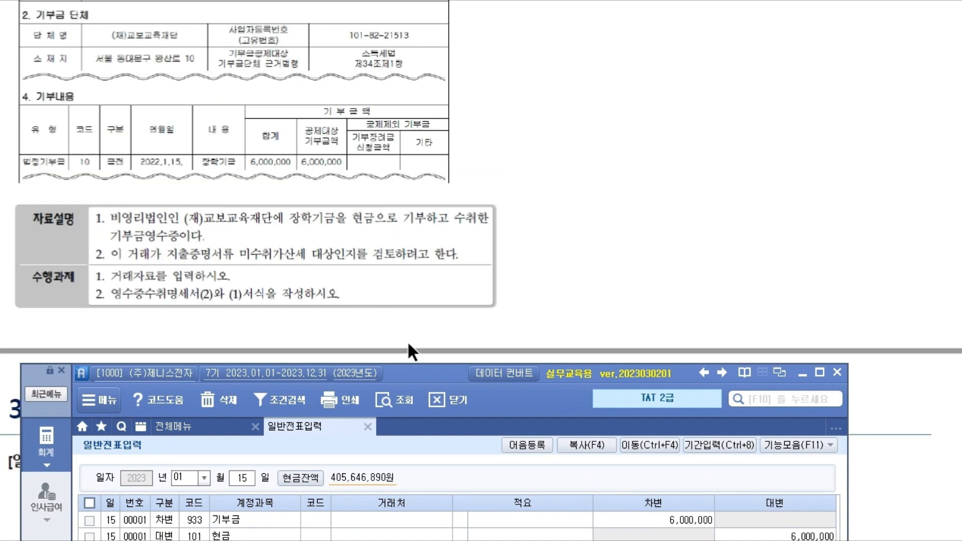
left_click_drag(420, 383, 400, 25)
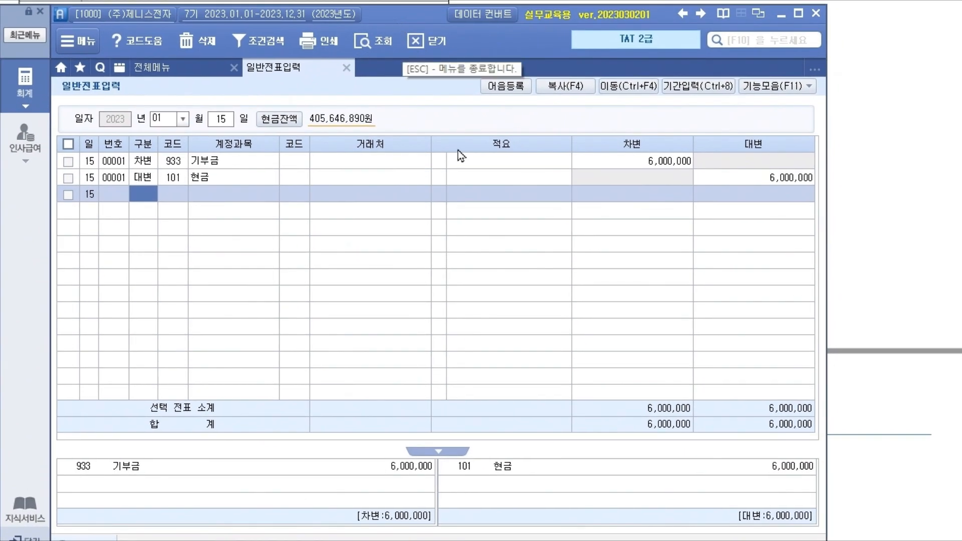
- Open 영수증수취명세서 and start a new row dated 2023-01-15
left_click(33, 94)
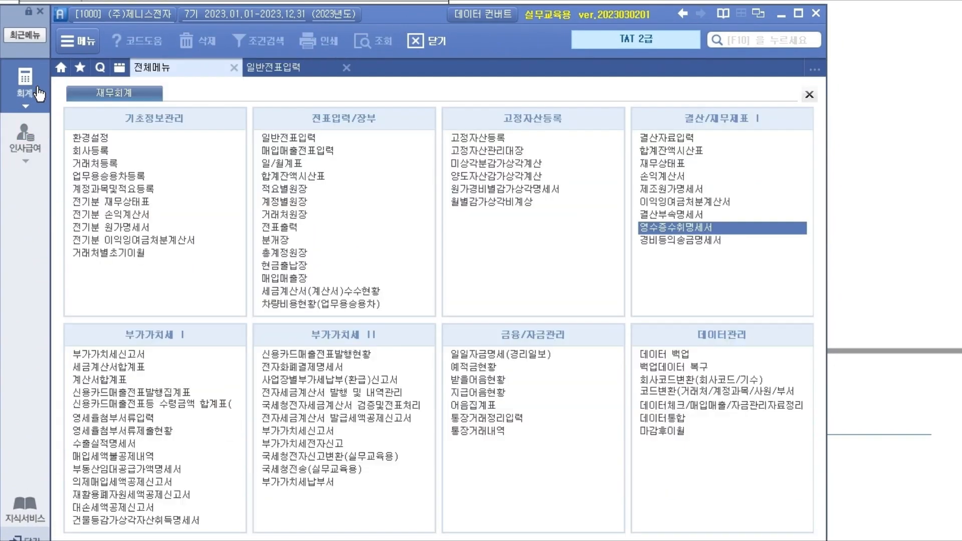
left_click(706, 227)
left_click_drag(429, 22, 437, 186)
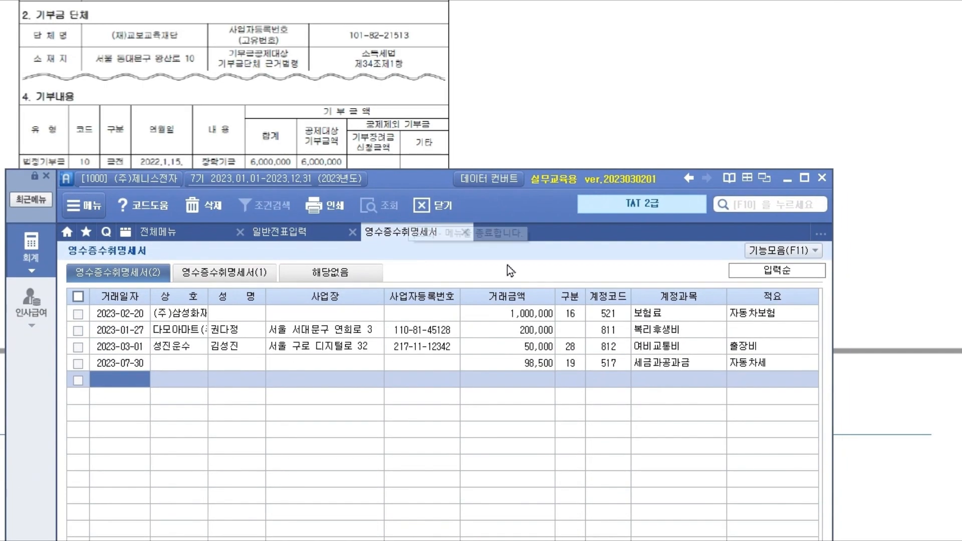
scroll(275, 136, "up", 5)
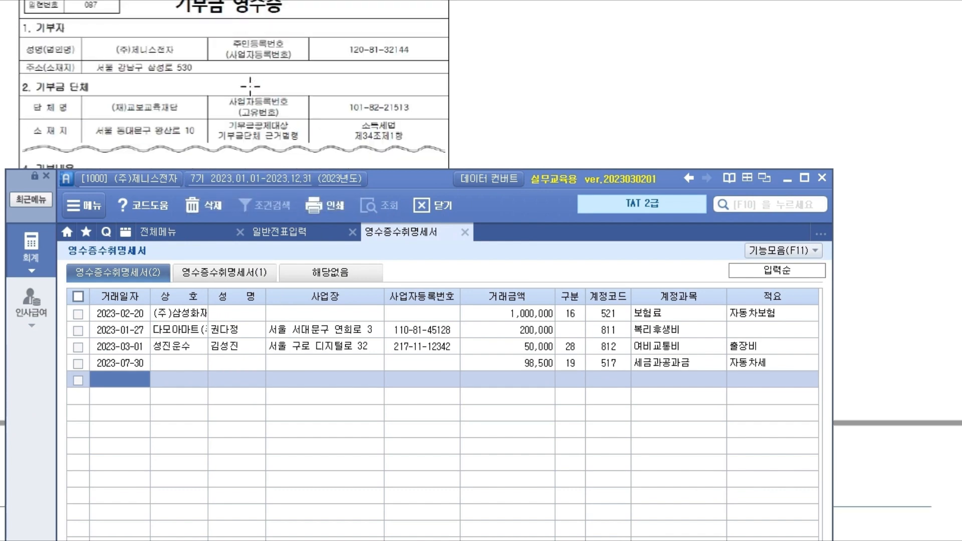
scroll(251, 92, "down", 5)
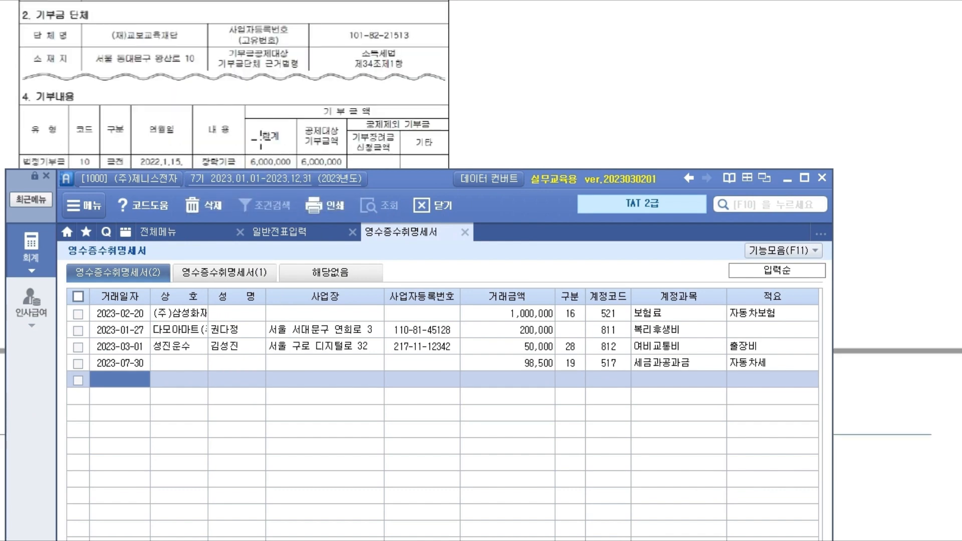
left_click(119, 380)
type("2023-01-15")
key("Return")
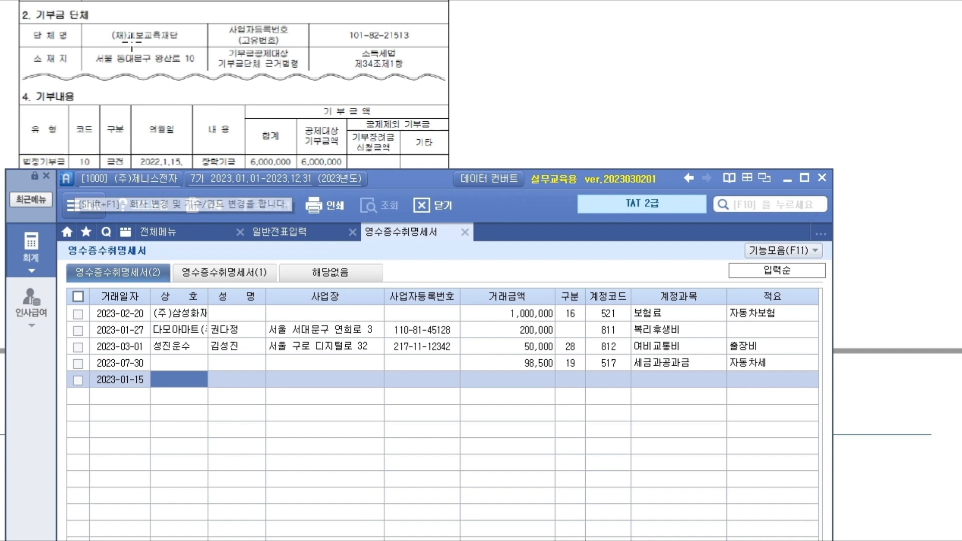
type("(wo)")
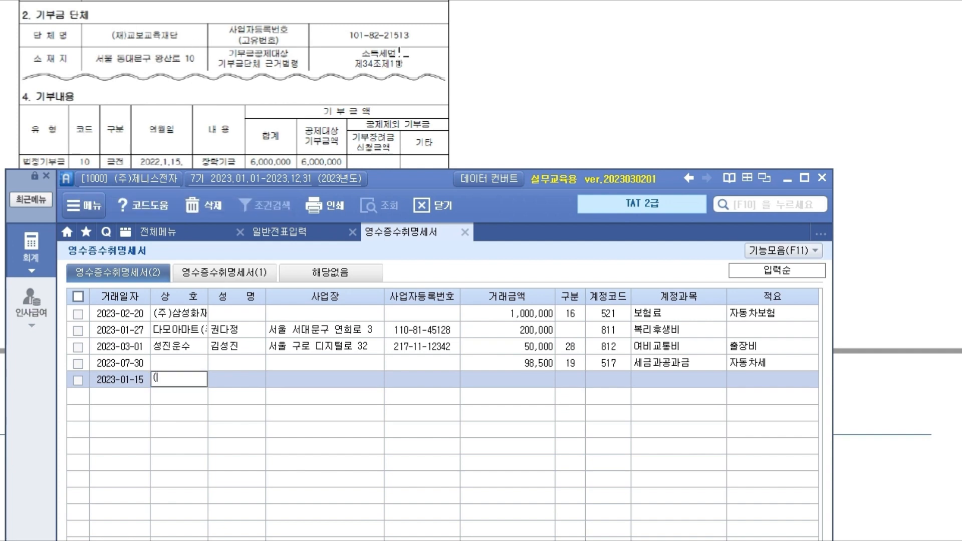
key("BackSpace")
key("BackSpace")
key("BackSpace")
key("BackSpace")
type("(재)")
type("ㄱ")
type("보")
type("교육재단")
key("Return")
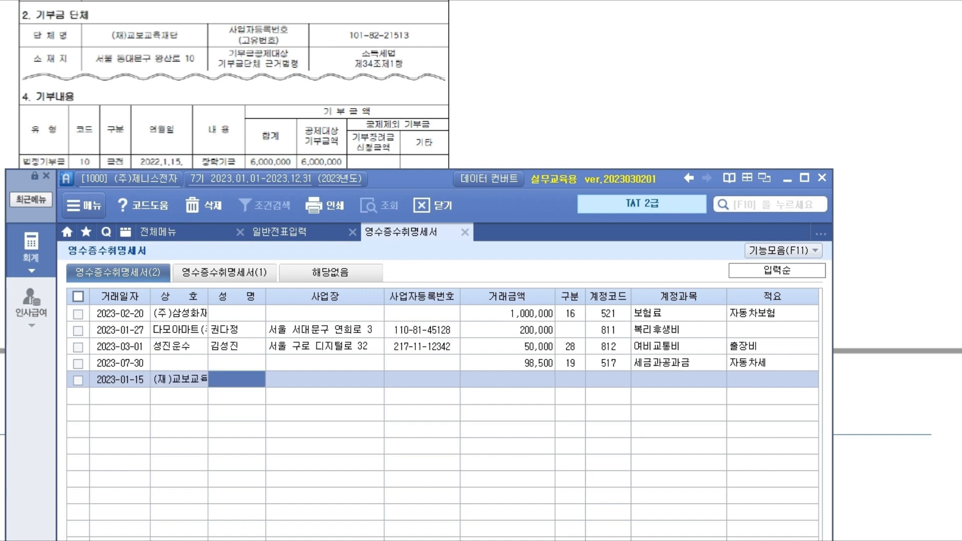
scroll(324, 40, "up", 1)
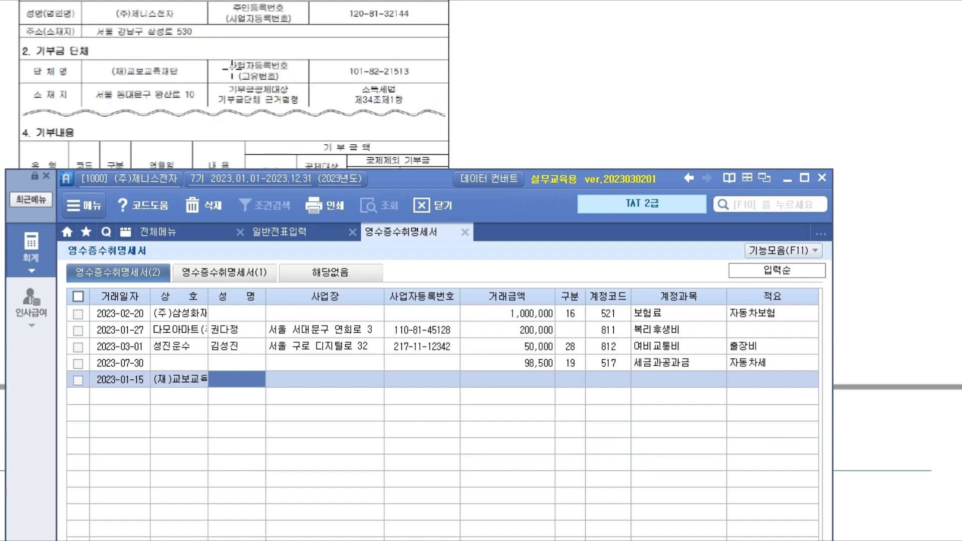
key("Return")
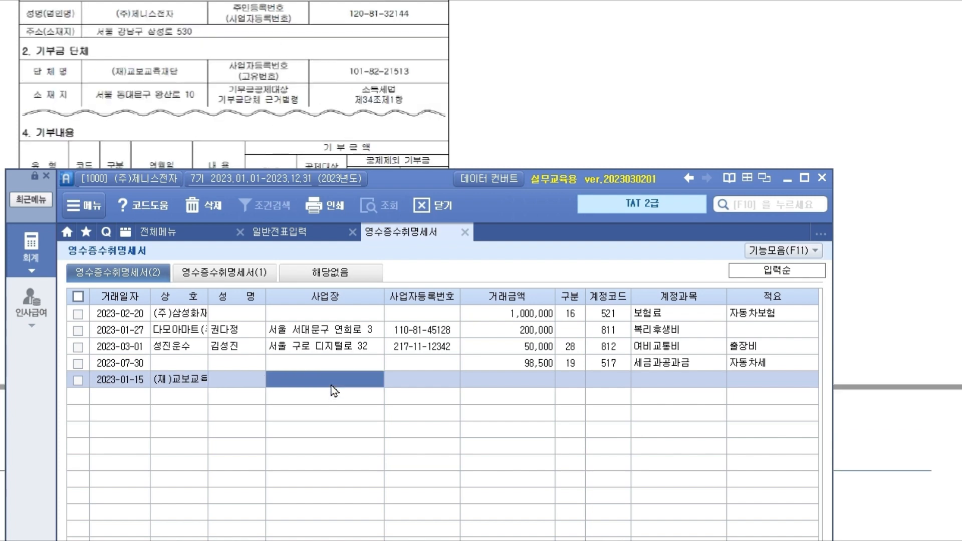
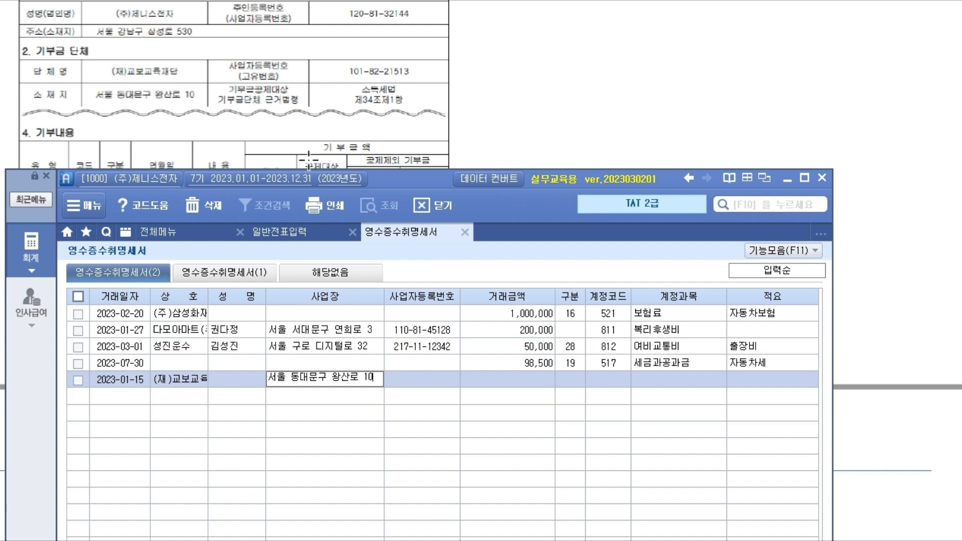
key("Return")
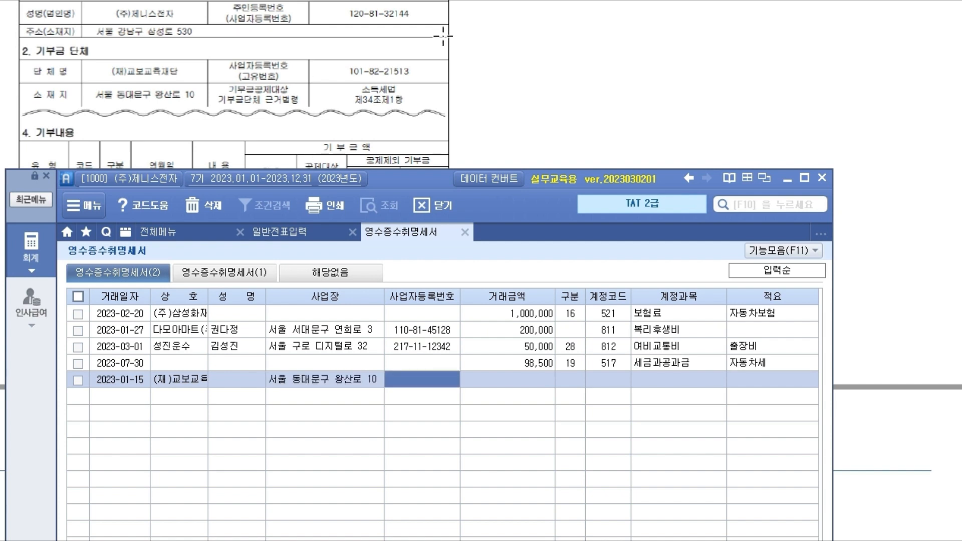
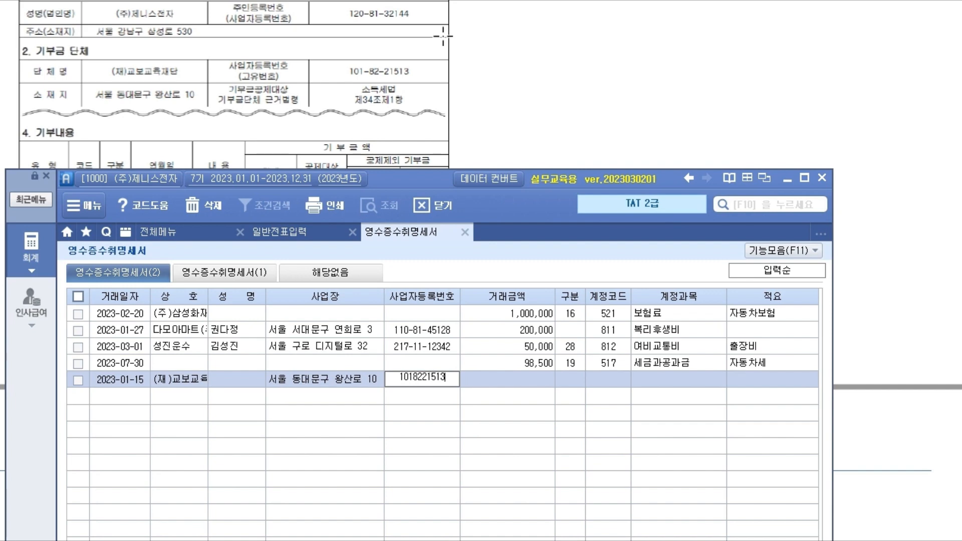
key("Return")
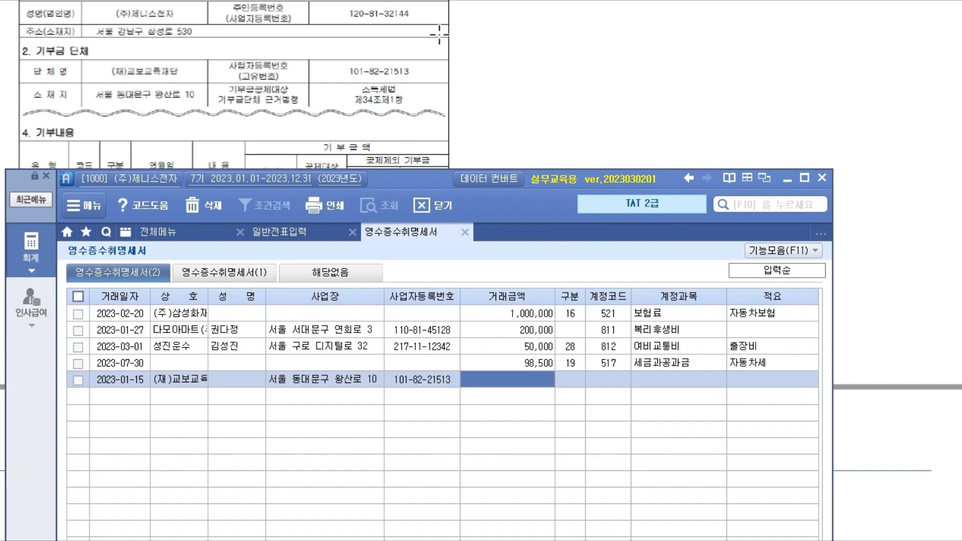
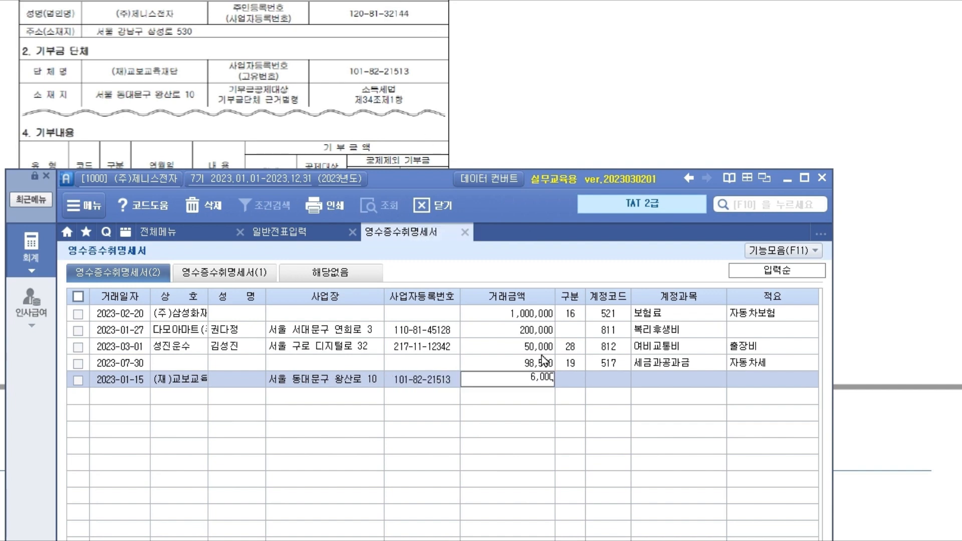
key("Return")
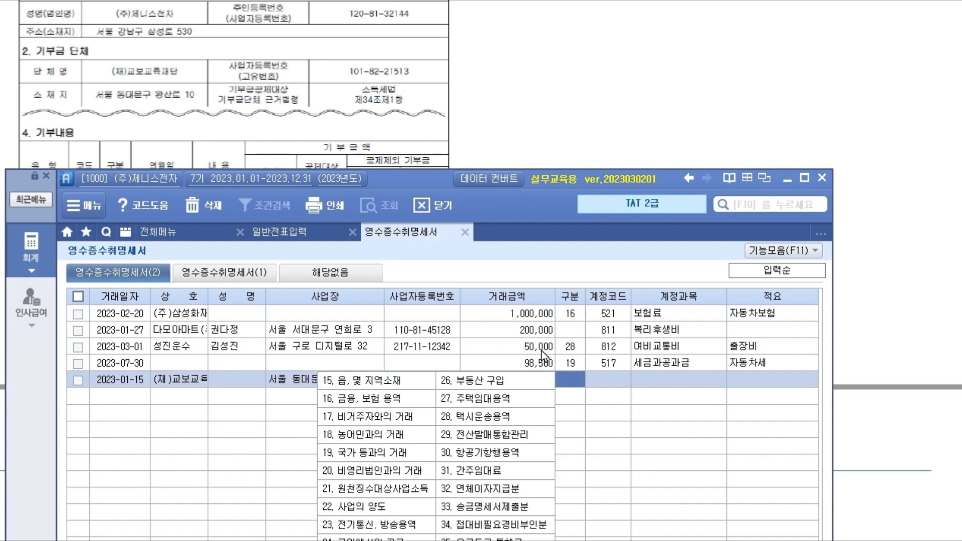
- Set the donation row's 구분 to 20. 비영리법인과의 거래 and account code to 933
left_click_drag(405, 185, 407, 0)
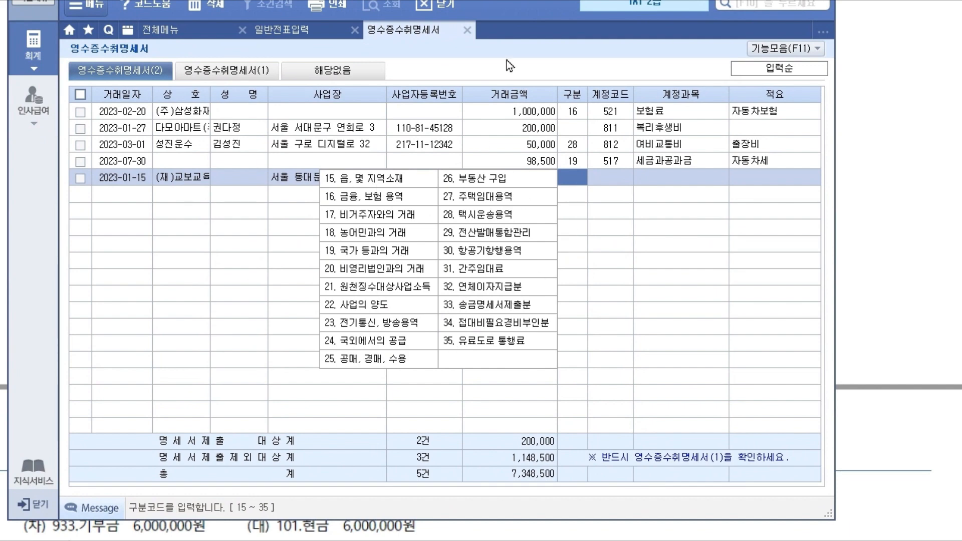
left_click_drag(430, 0, 452, 356)
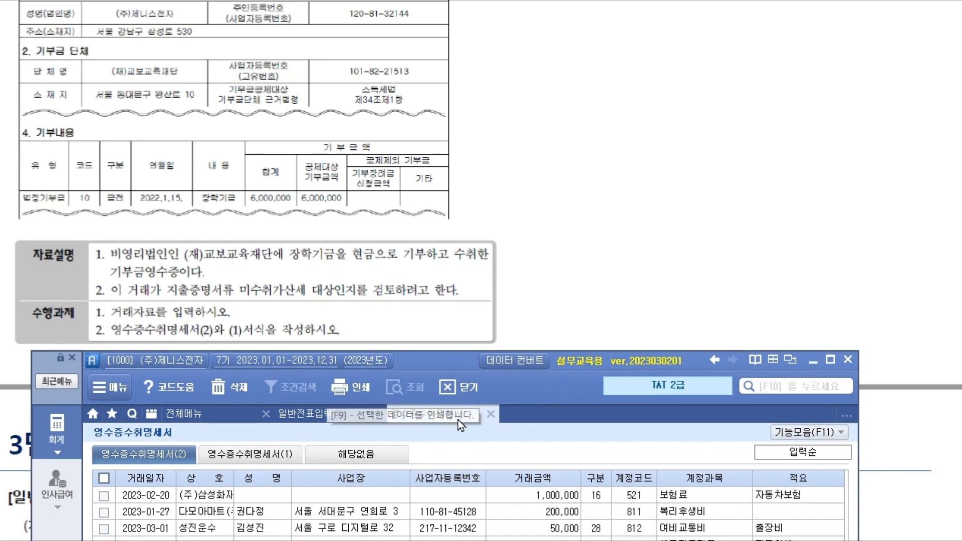
left_click_drag(450, 362, 448, 0)
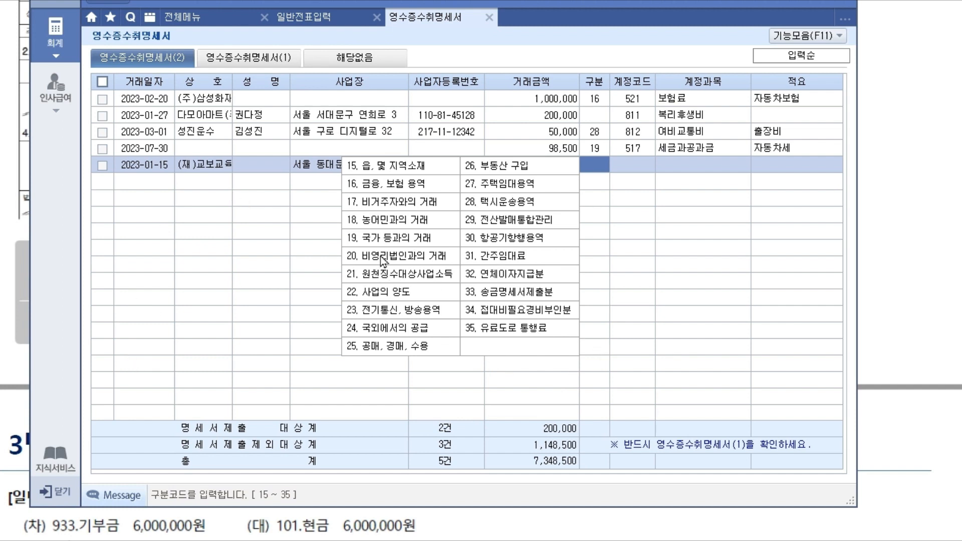
left_click(383, 256)
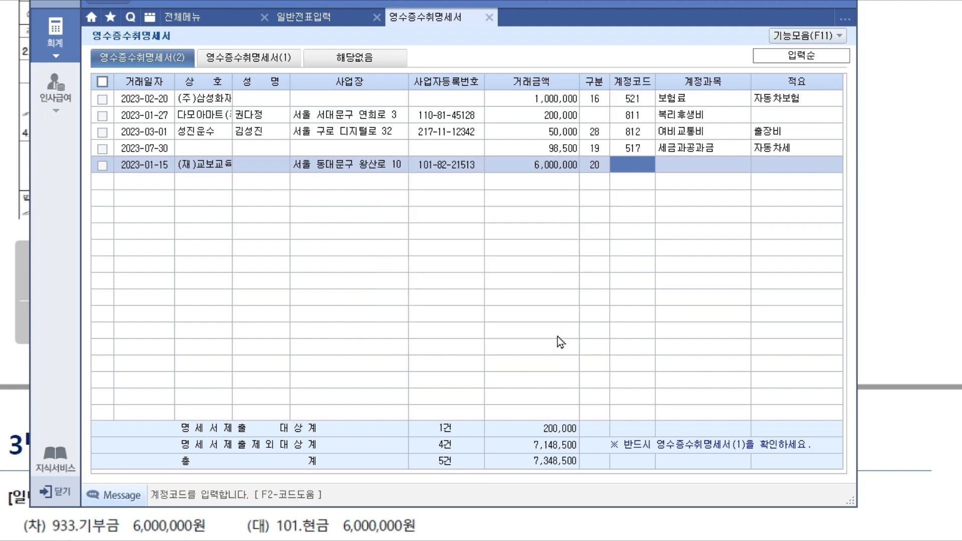
type("933")
key("Return")
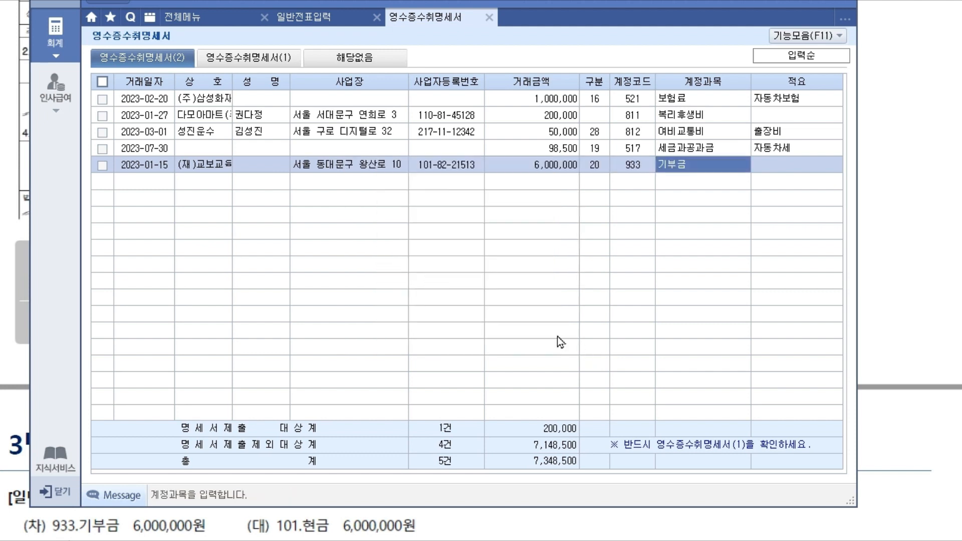
- Enter and correct the row's 적요 memo to read 기부
key("Return")
type("ㄱ부")
key("Return")
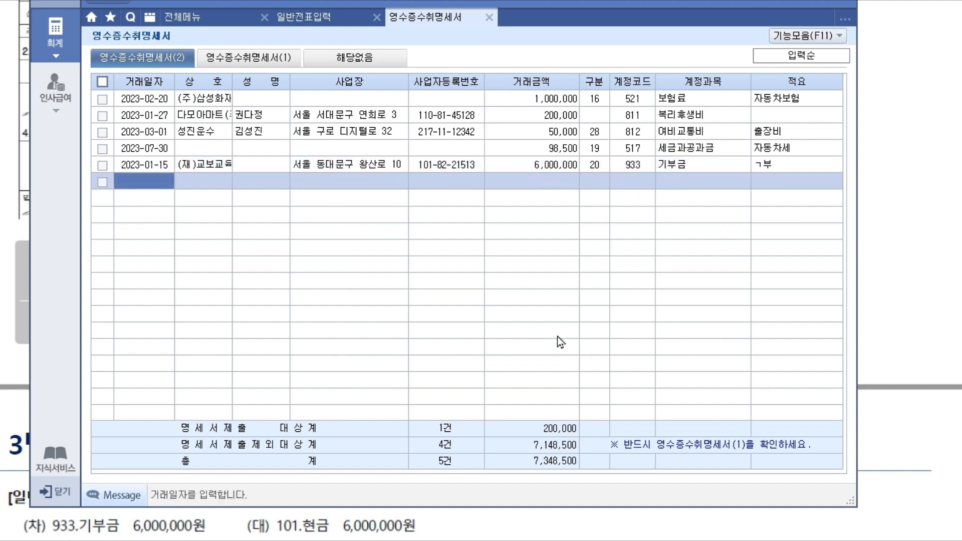
left_click(783, 165)
type("ㄱ")
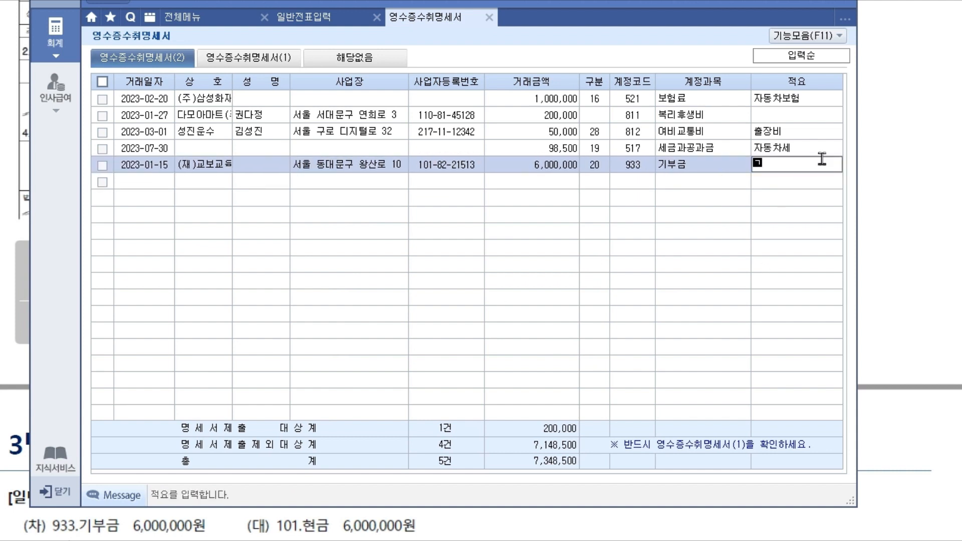
type("ㅣ")
key("Return")
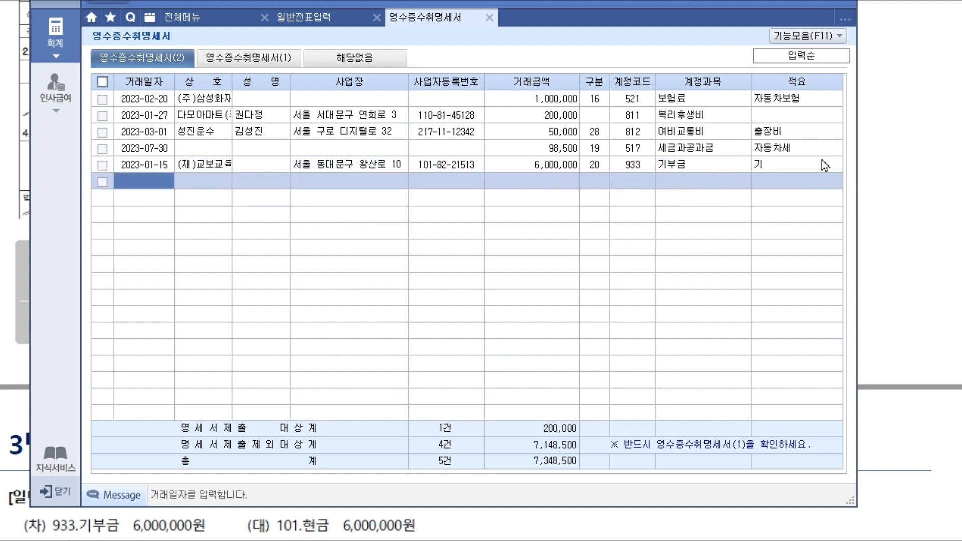
left_click(786, 169)
left_click(788, 171)
type("부")
key("Return")
- Review each row's 구분 code, confirming 20 on the donation, then switch to 영수증수취명세서(1)
left_click(600, 116)
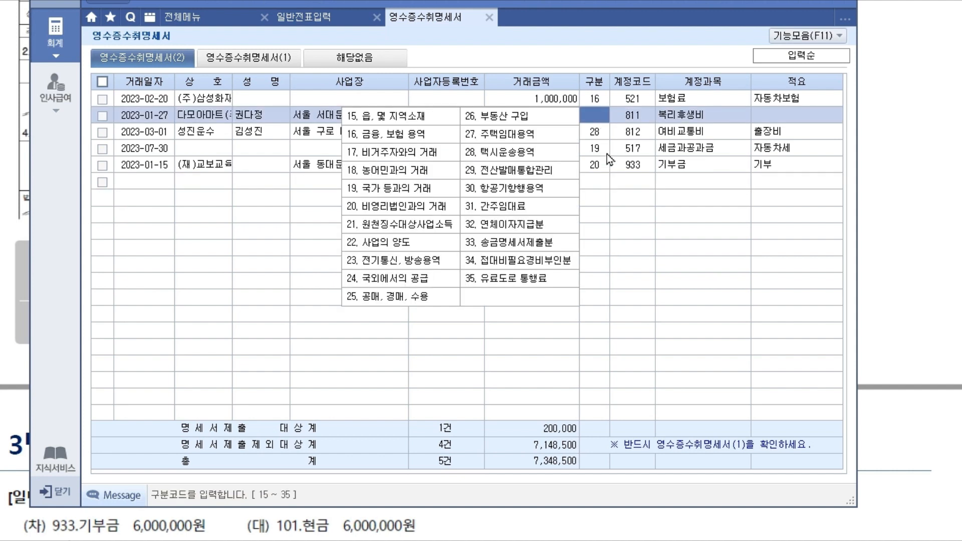
left_click(592, 98)
left_click(595, 132)
left_click(597, 149)
left_click(595, 165)
left_click(700, 181)
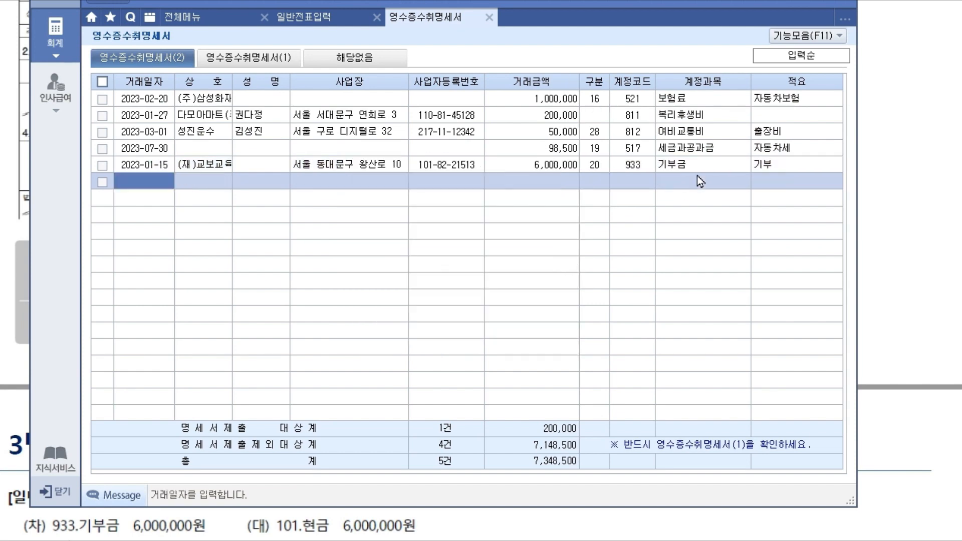
left_click(276, 59)
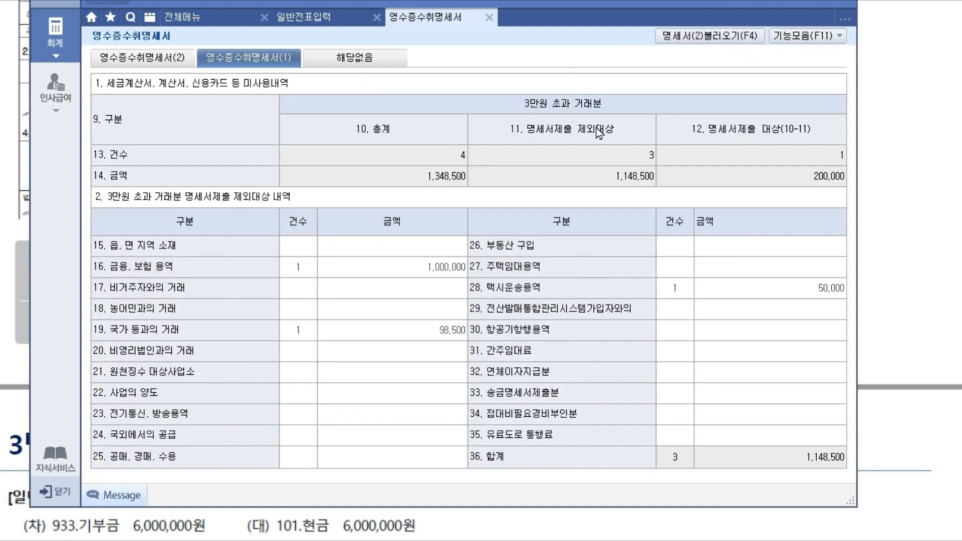
- Load form (2) data with 명세서(2)불러오기(F4) and mark line 20's 6,000,000 on the summary
left_click(747, 43)
left_click_drag(674, 142, 837, 142)
left_click_drag(652, 143, 658, 170)
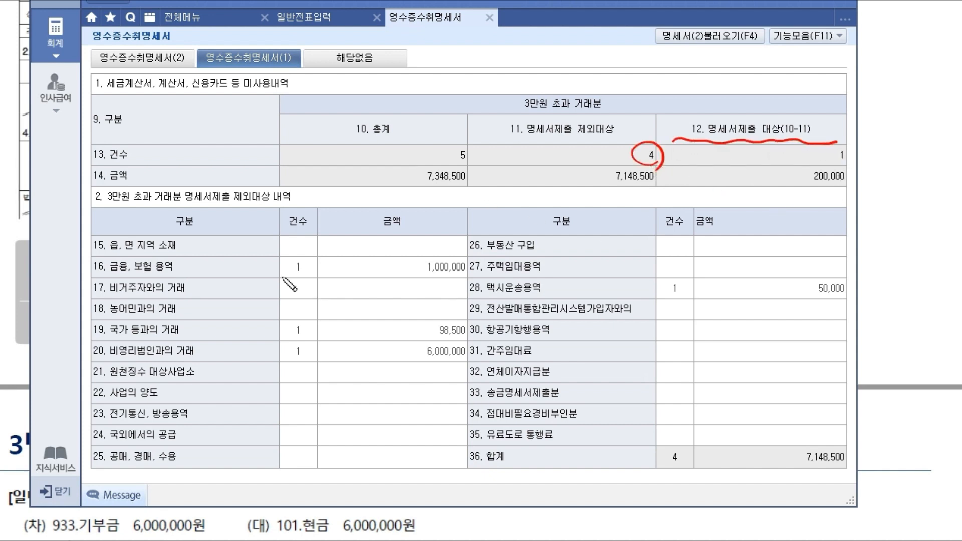
left_click_drag(308, 260, 329, 252)
left_click_drag(416, 277, 475, 279)
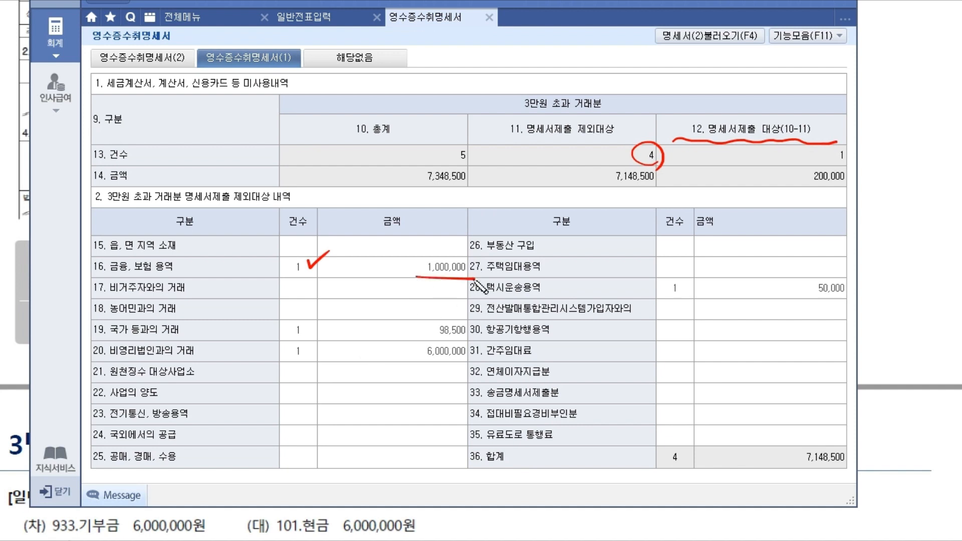
left_click_drag(310, 327, 332, 322)
left_click_drag(425, 338, 475, 339)
left_click_drag(308, 349, 335, 341)
left_click_drag(414, 359, 484, 358)
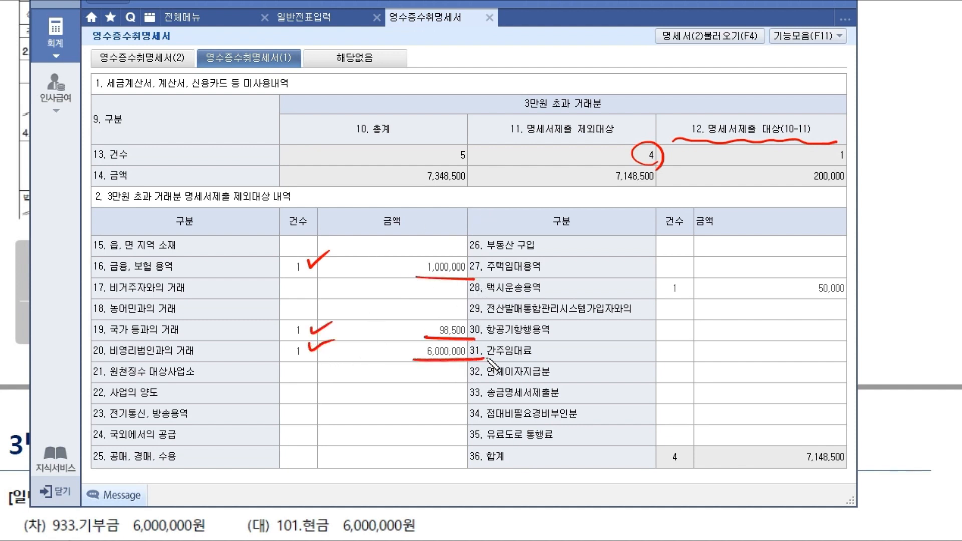
- Mark up the summary totals for review, then clear the markings
left_click_drag(682, 273, 697, 267)
left_click_drag(785, 298, 856, 297)
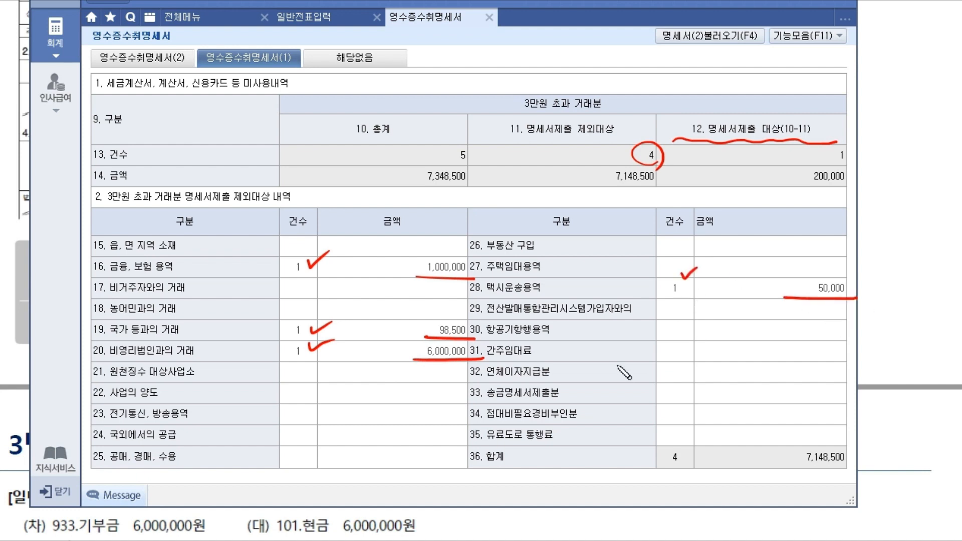
mouse_move(634, 162)
left_mouse_down()
mouse_move(661, 194)
mouse_move(659, 150)
left_mouse_up()
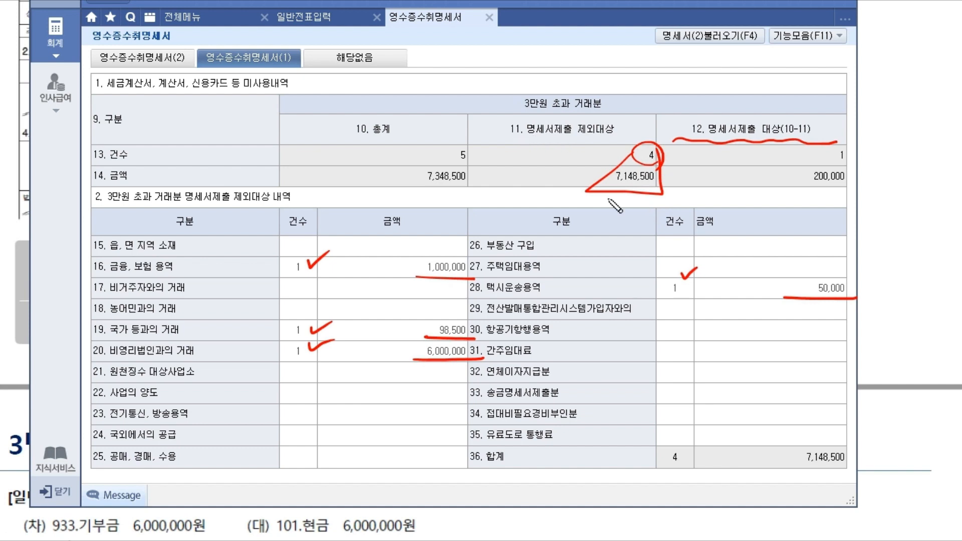
left_click_drag(495, 137, 637, 136)
left_click(577, 116)
left_click(585, 115)
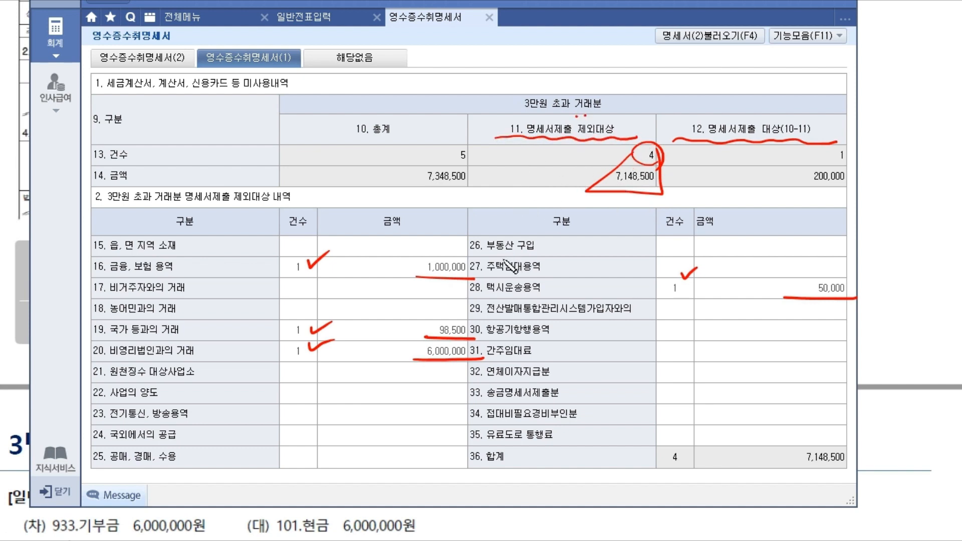
mouse_move(778, 143)
left_mouse_down()
mouse_move(774, 190)
mouse_move(795, 183)
mouse_move(807, 192)
left_mouse_up()
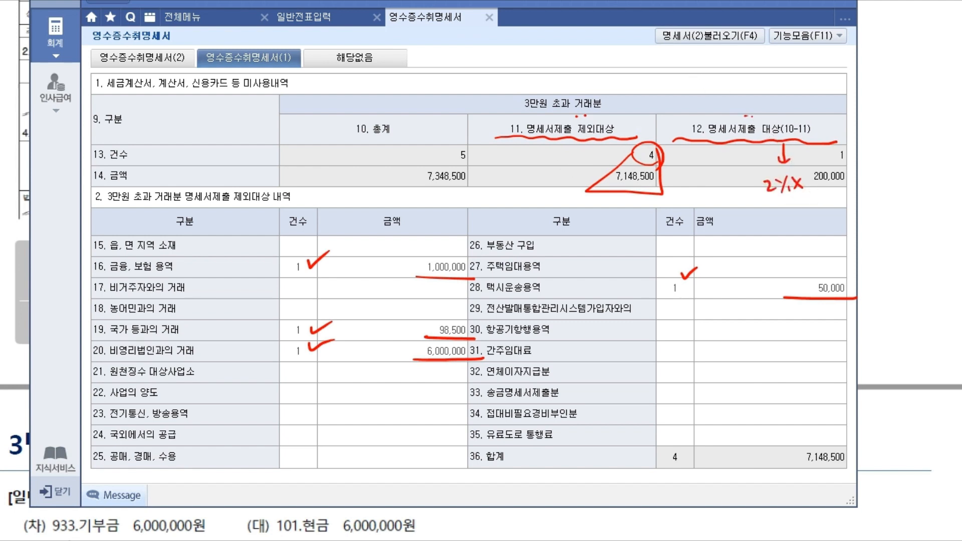
key("Escape")
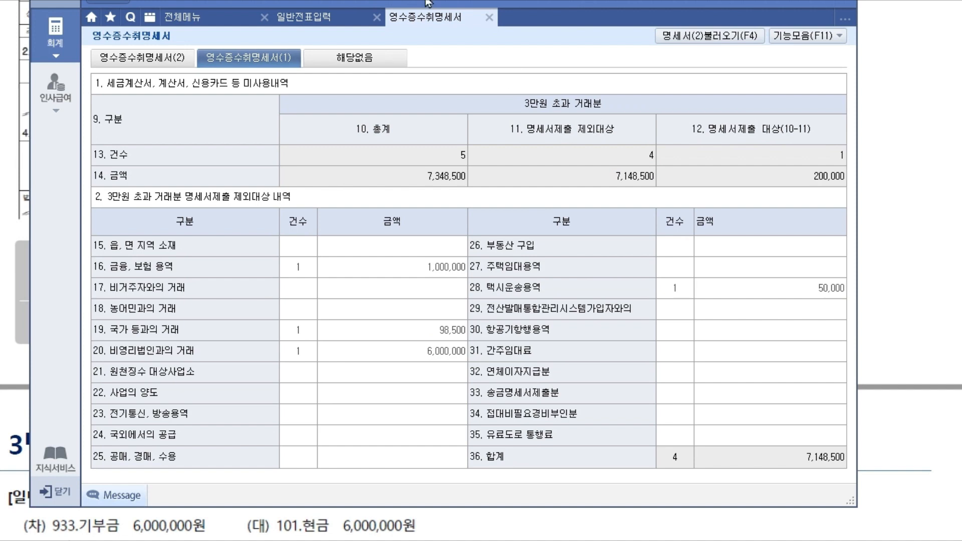
left_click_drag(447, 0, 429, 13)
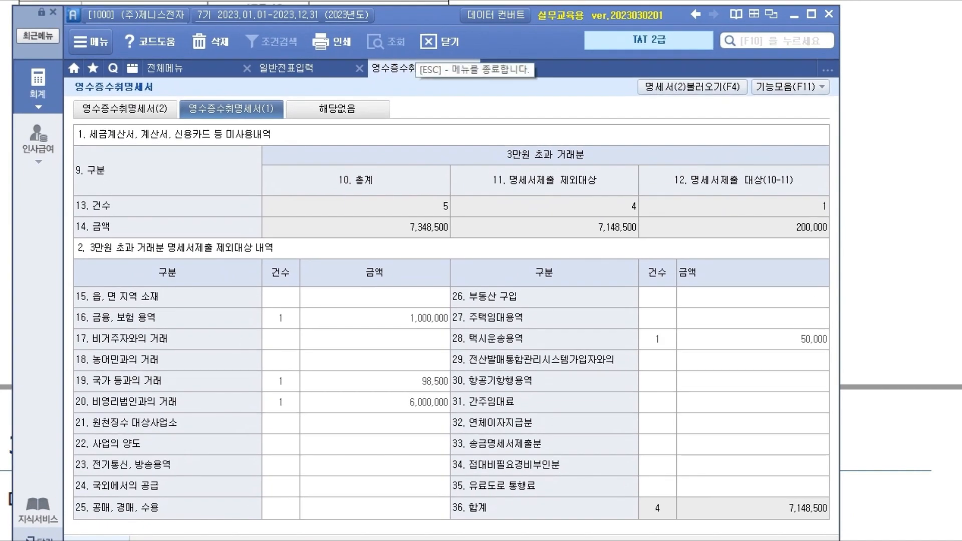
- Check the task sheet, then return to the 영수증수취명세서(2) detailed list
key("alt+Tab")
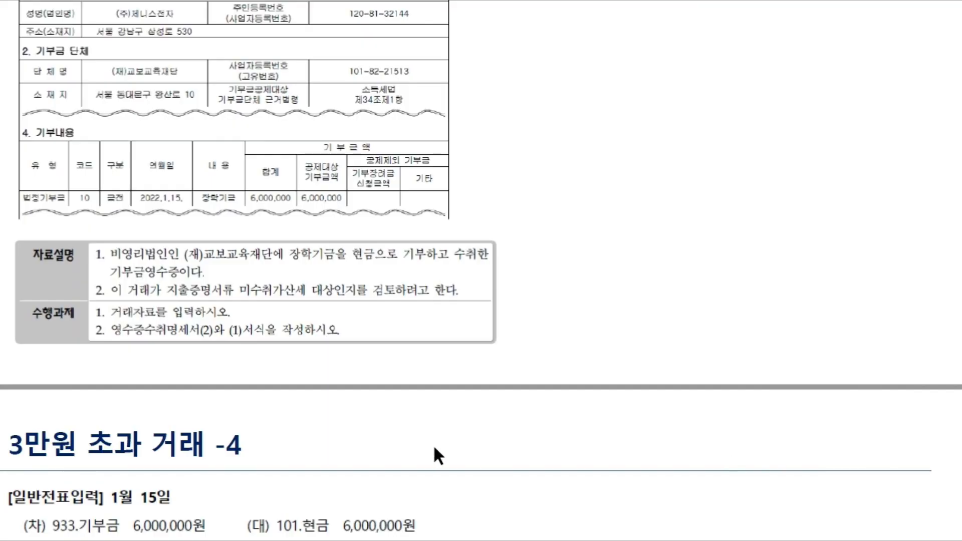
scroll(432, 449, "down", 5)
scroll(442, 386, "up", 12)
scroll(424, 279, "down", 4)
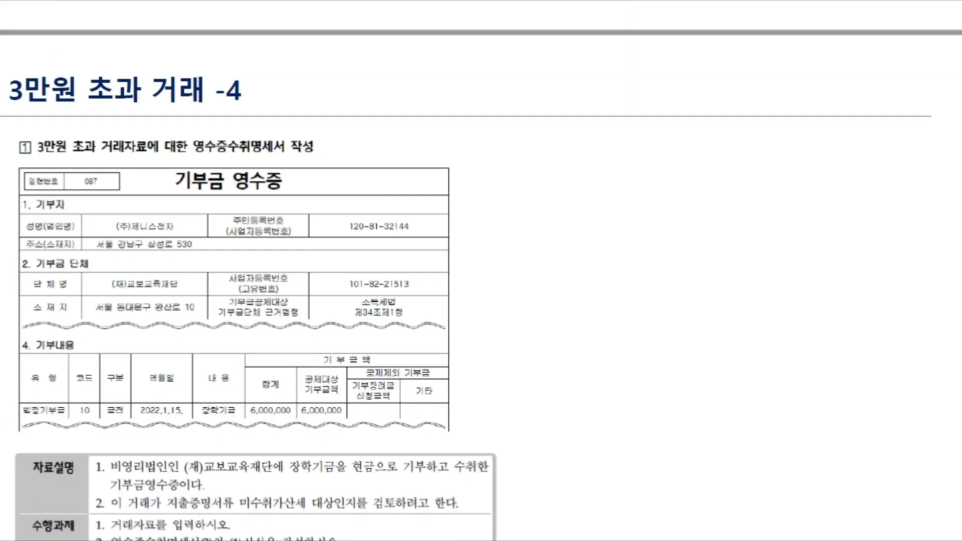
key("alt+Tab")
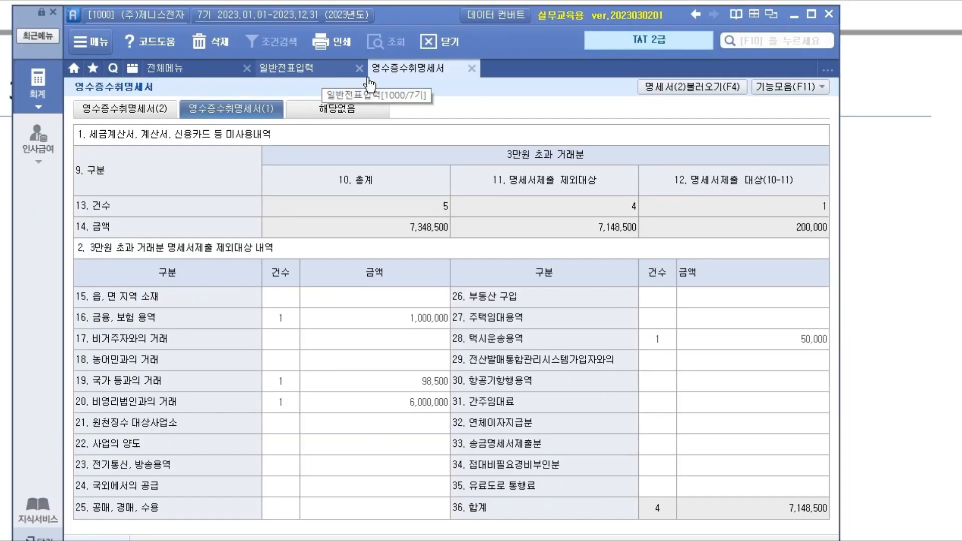
left_click(143, 110)
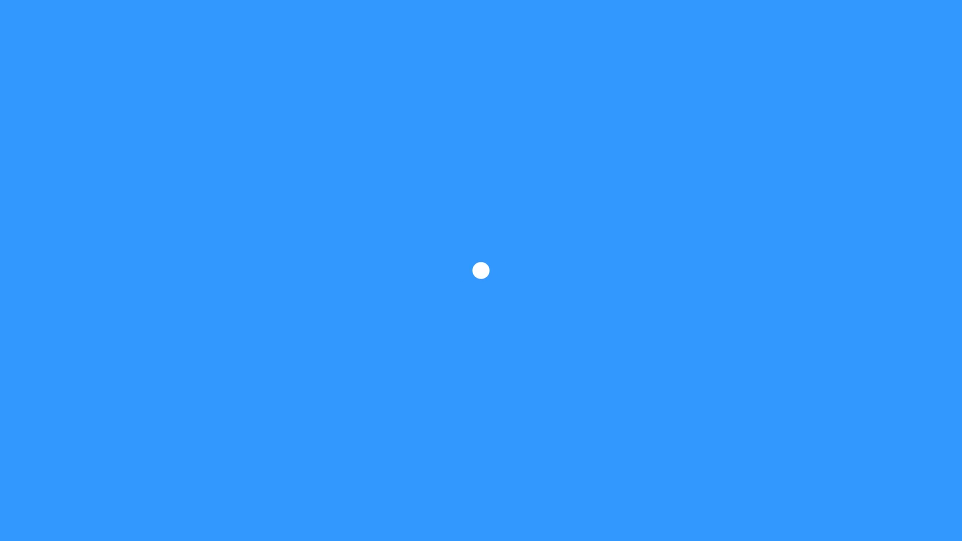